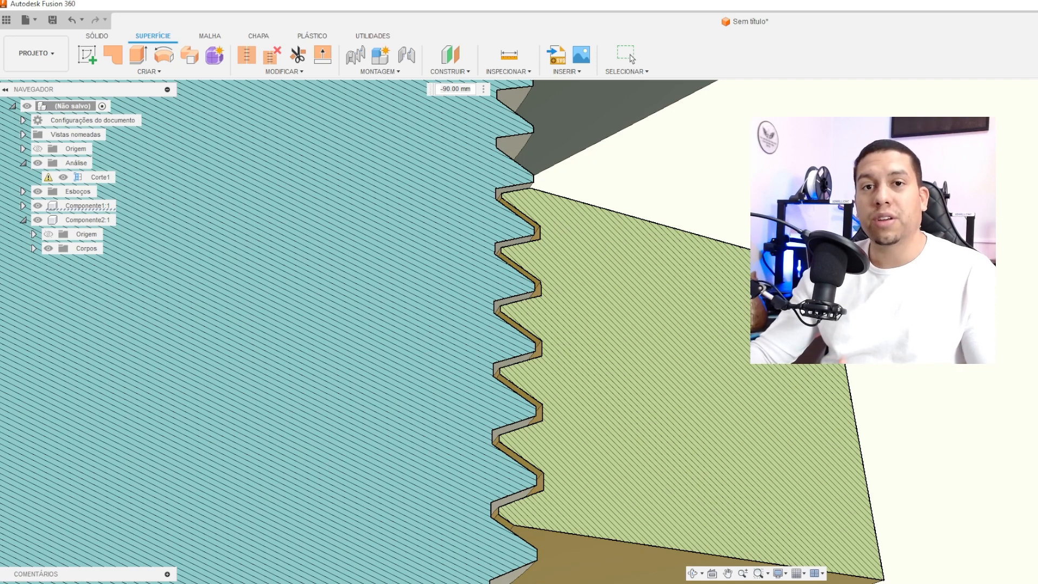
- Cancel the open section analysis edit and examine the finished threaded bolt and nut from several angles
double_click(355, 3)
left_click_drag(707, 340, 1036, 583)
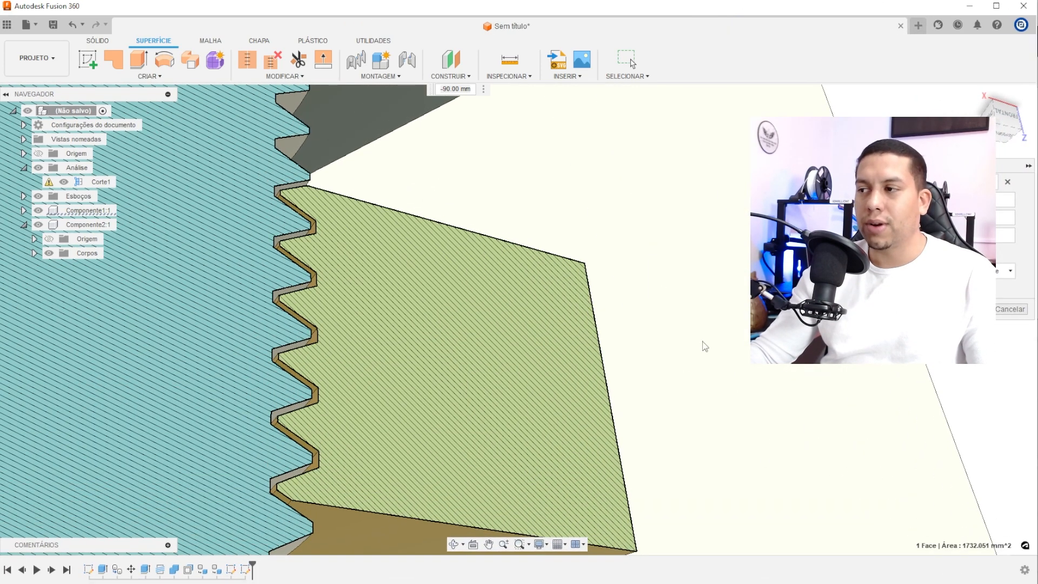
scroll(419, 201, "down", 3)
key("Escape")
scroll(660, 243, "down", 2)
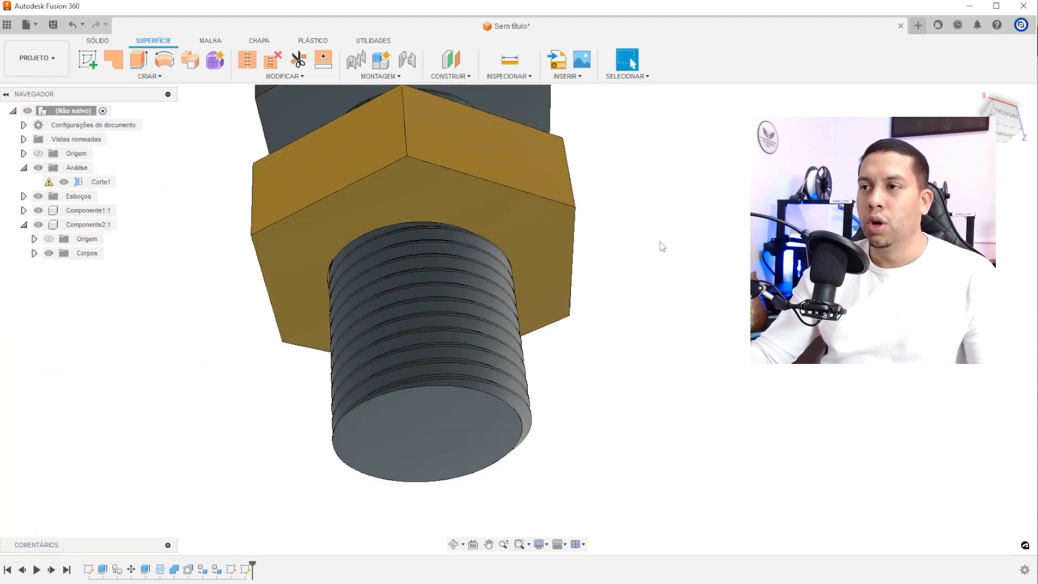
middle_click_drag(662, 246, 431, 147, "shift")
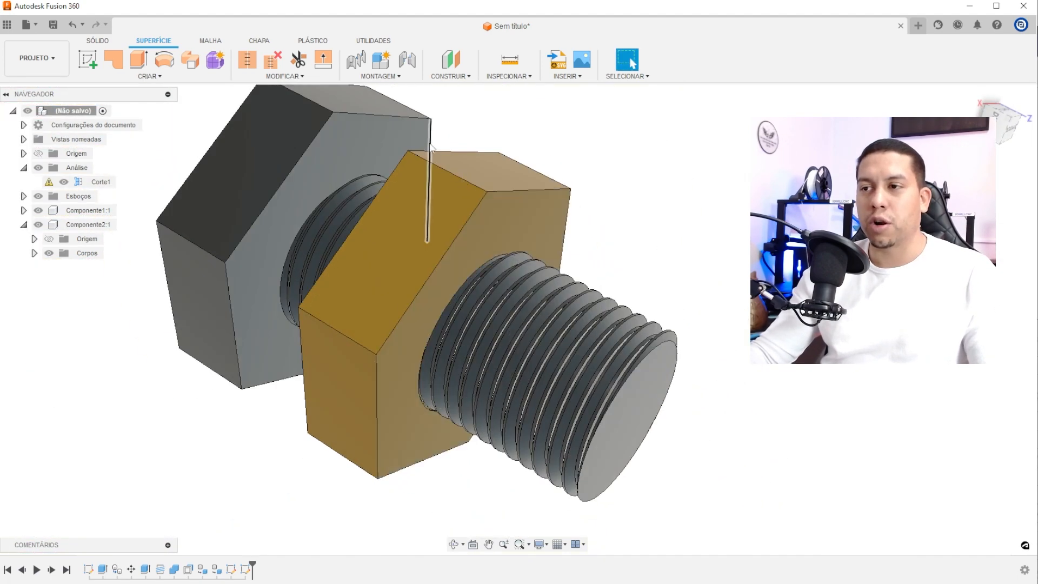
scroll(433, 145, "up", 3)
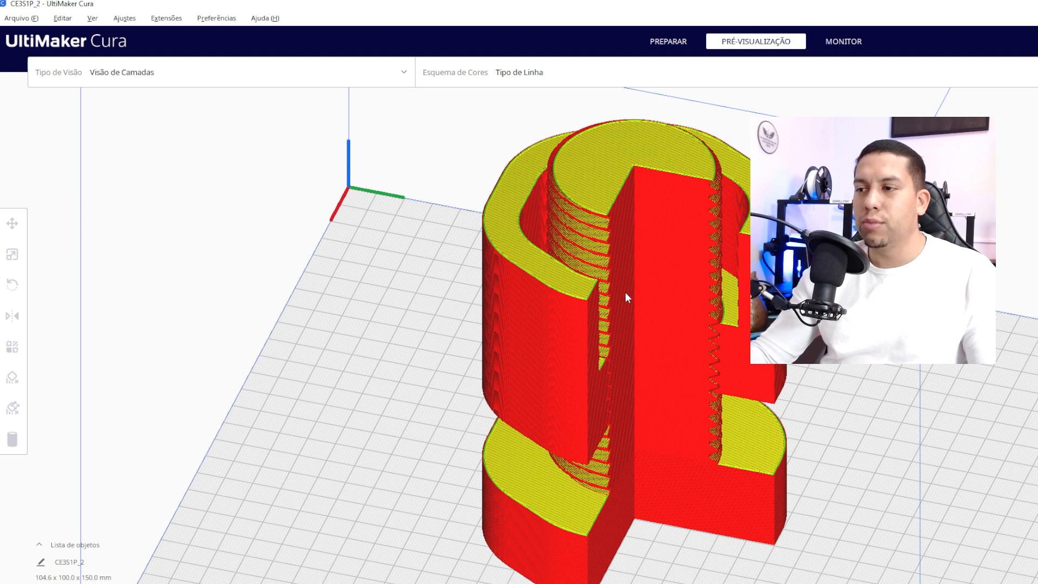
- Switch to UltiMaker Cura and inspect the sliced bolt and nut in the layer preview, including the cutaway threads and nut edge
middle_click_drag(625, 293, 420, 273)
right_click_drag(568, 311, 659, 295)
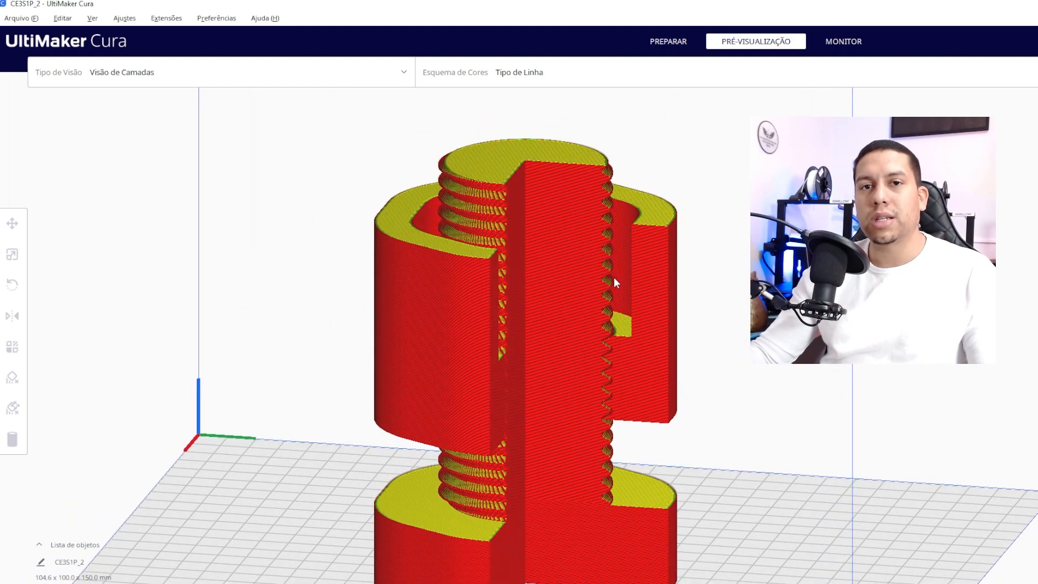
right_click_drag(574, 272, 733, 327)
middle_click_drag(732, 327, 658, 227)
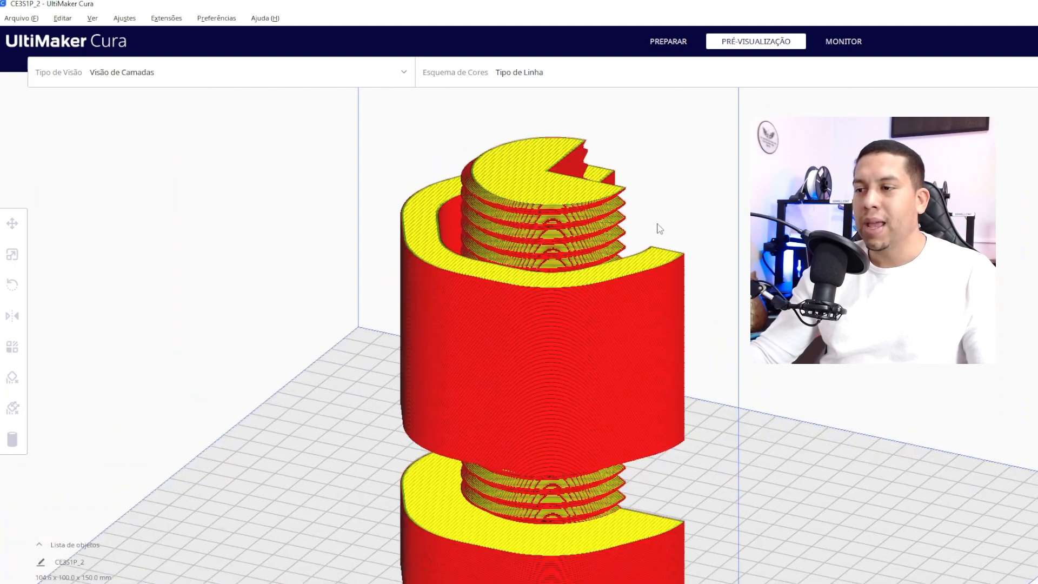
scroll(633, 322, "down", 3)
right_click_drag(635, 327, 631, 144)
scroll(630, 144, "up", 6)
middle_click_drag(579, 135, 585, 201)
scroll(526, 205, "up", 6)
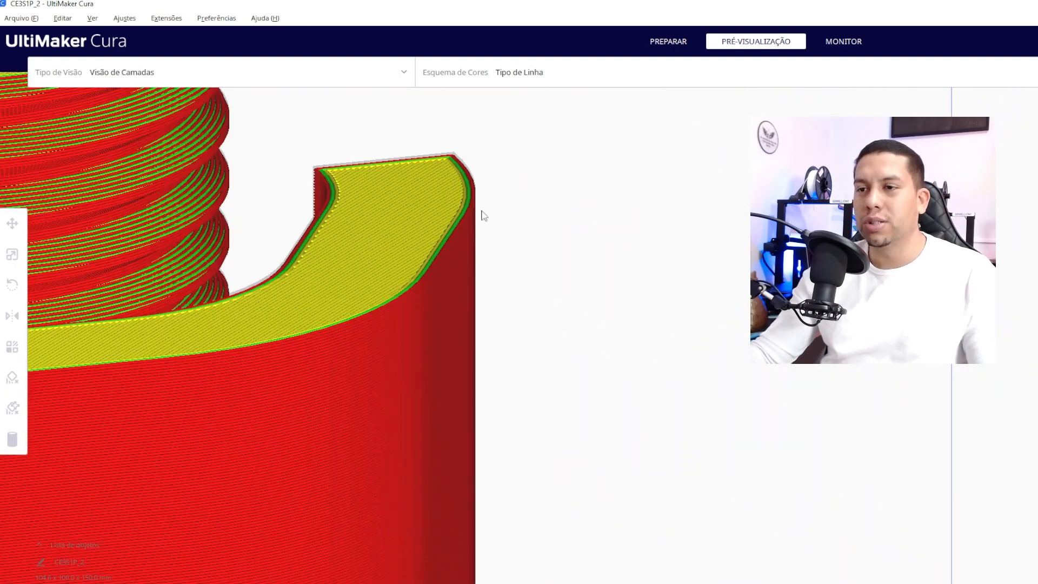
middle_click_drag(482, 216, 605, 269)
- Select the sliced bolt and nut model and clear it from the build plate
left_click(398, 330)
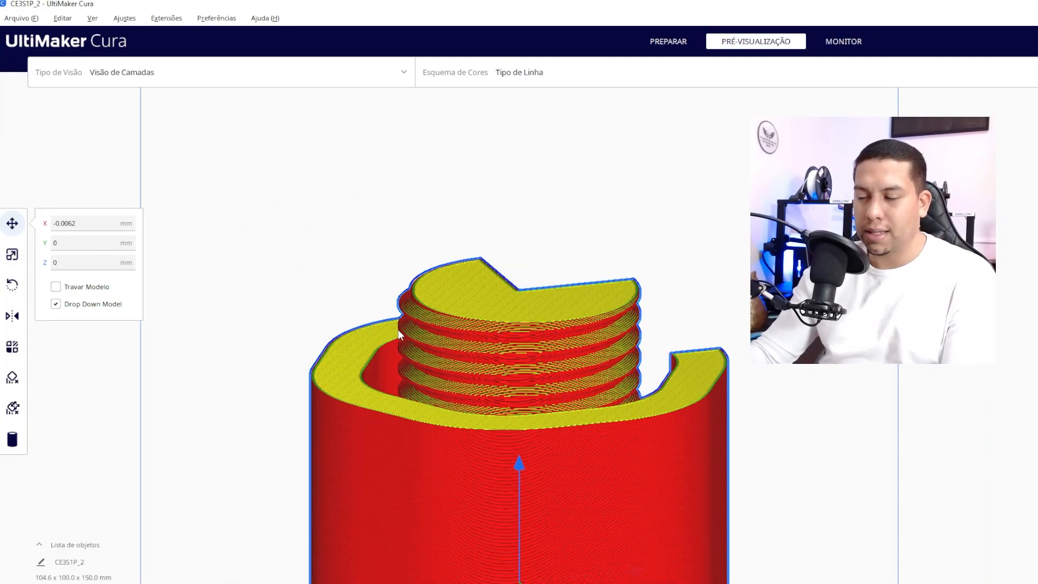
scroll(431, 316, "down", 5)
middle_click_drag(649, 471, 532, 367)
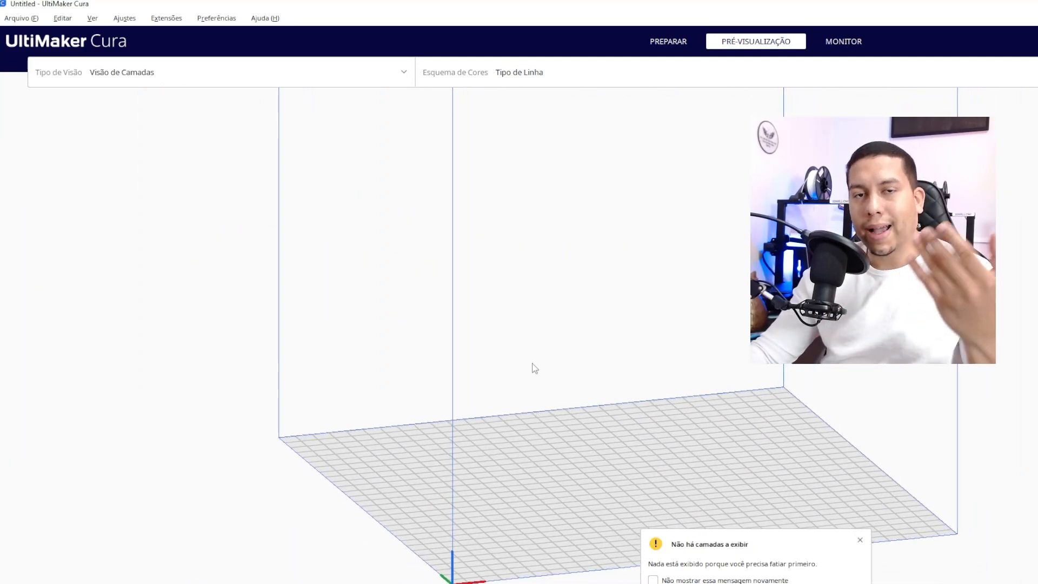
middle_click_drag(566, 475, 480, 317)
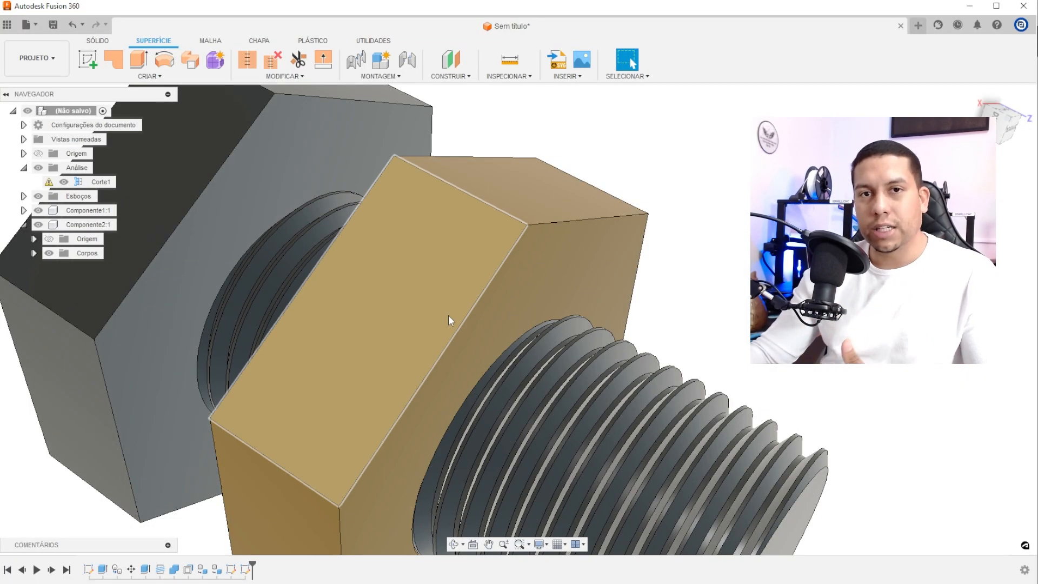
- Switch to Fusion 360, create a new design and start a sketch on the horizontal XY plane
scroll(449, 316, "down", 8)
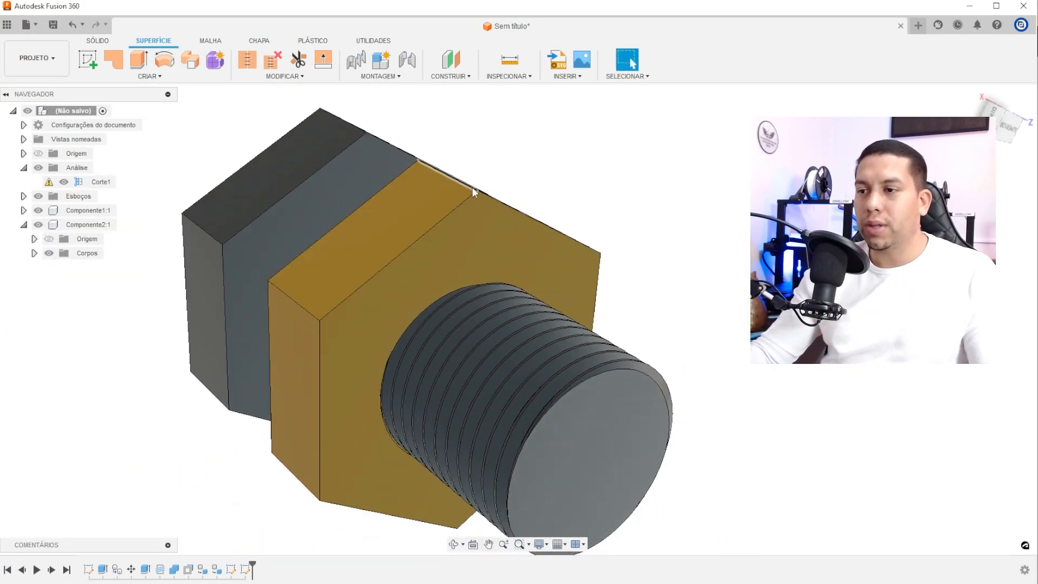
left_click(919, 25)
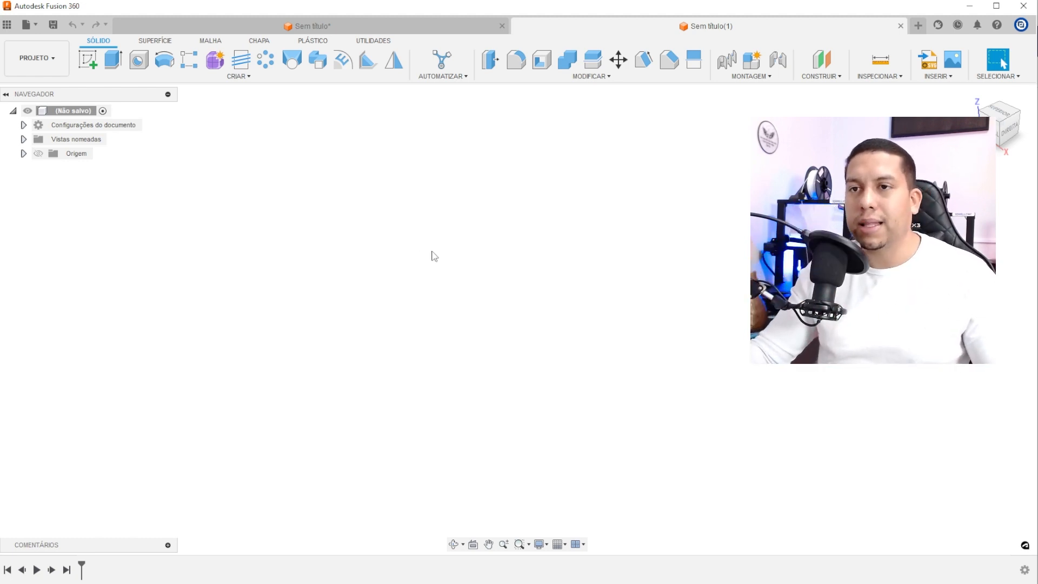
left_click(89, 62)
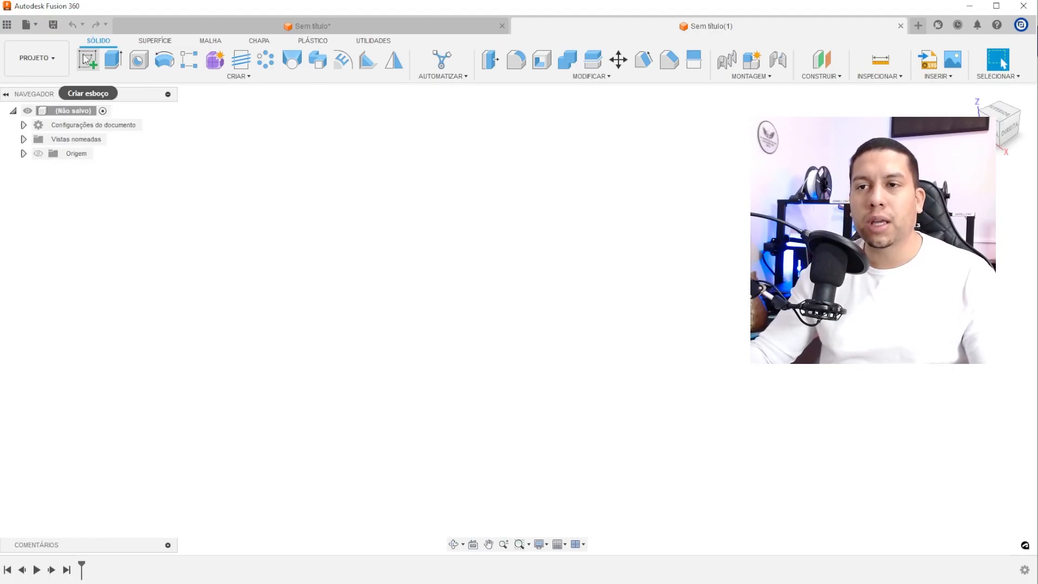
left_click(88, 60)
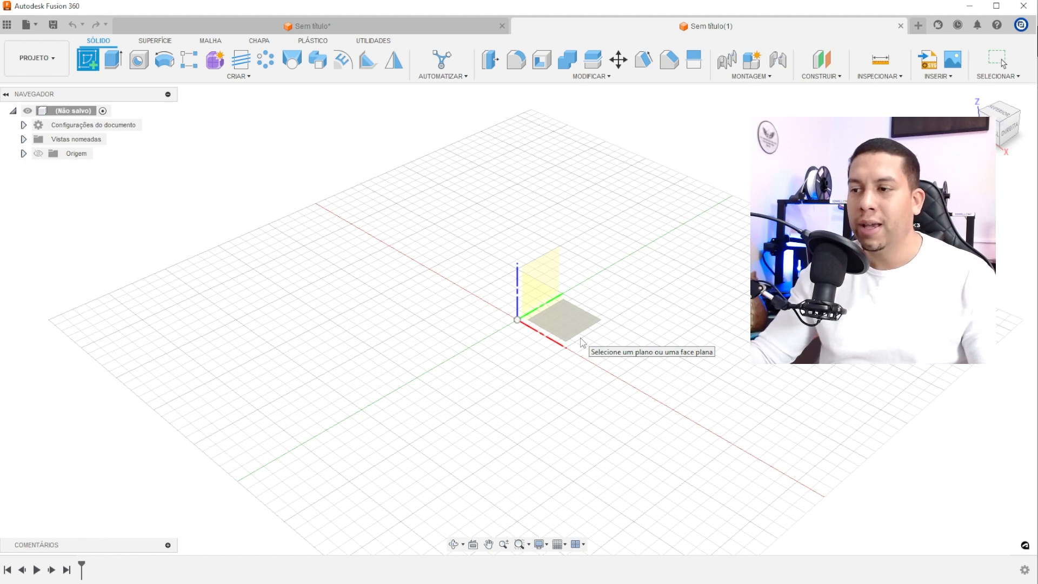
left_click(580, 322)
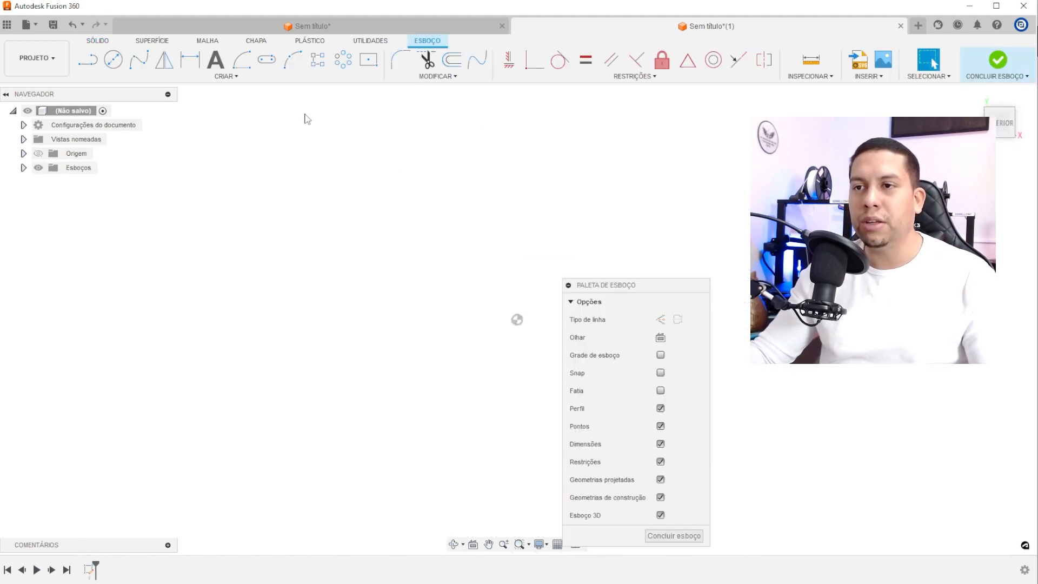
- Sketch a six-sided circumscribed polygon centred on the origin, with a 30 mm distance from the centre to its upper side
left_click(225, 79)
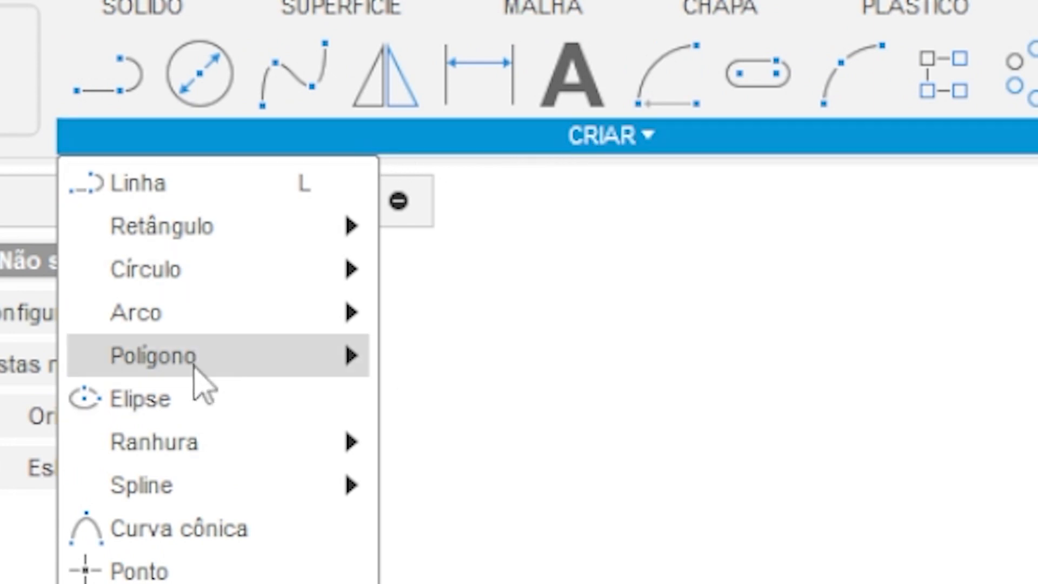
mouse_move(196, 371)
left_click(503, 365)
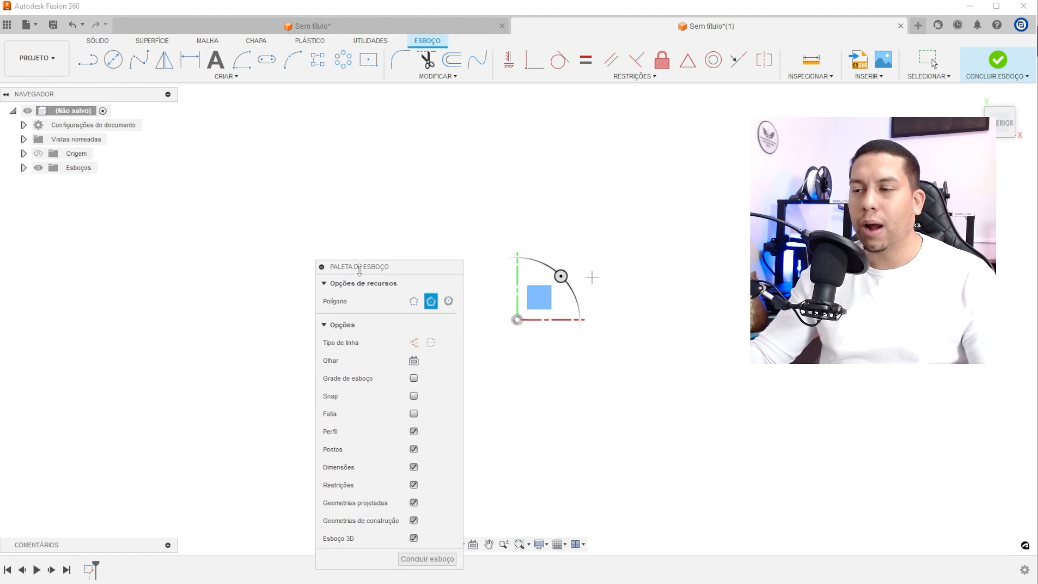
left_click_drag(360, 270, 201, 255)
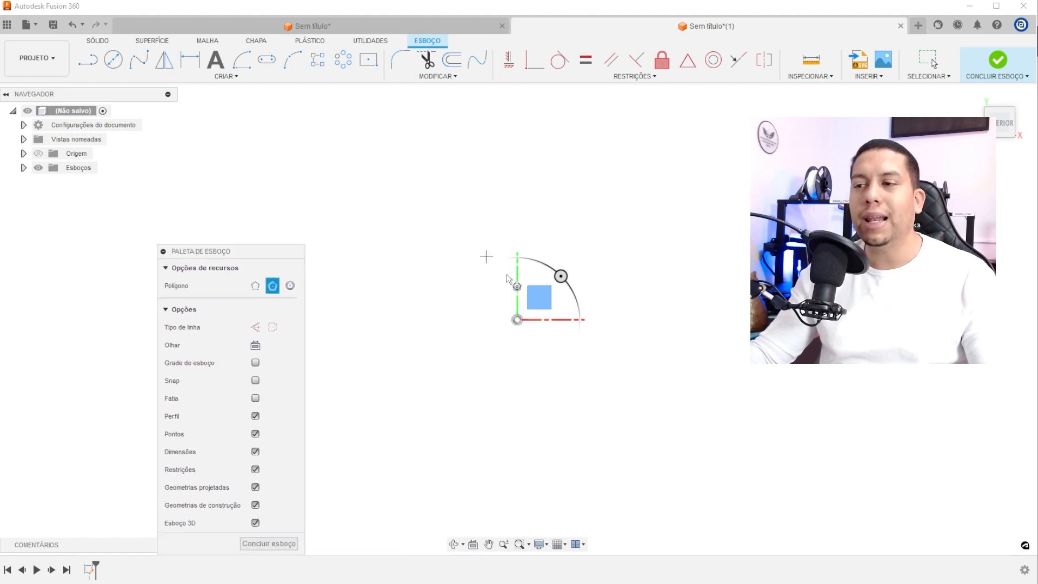
left_click(517, 320)
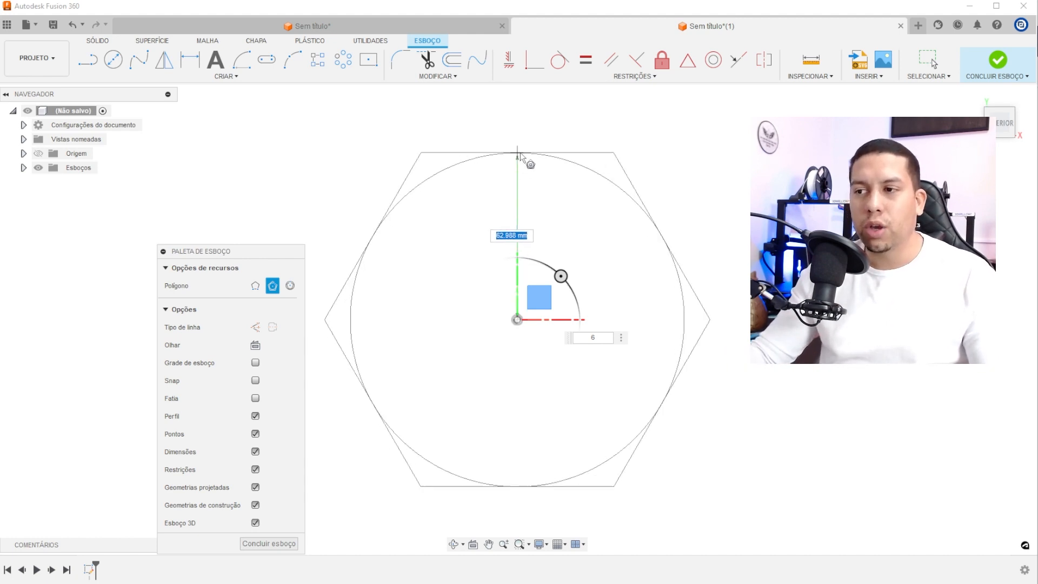
key("Tab")
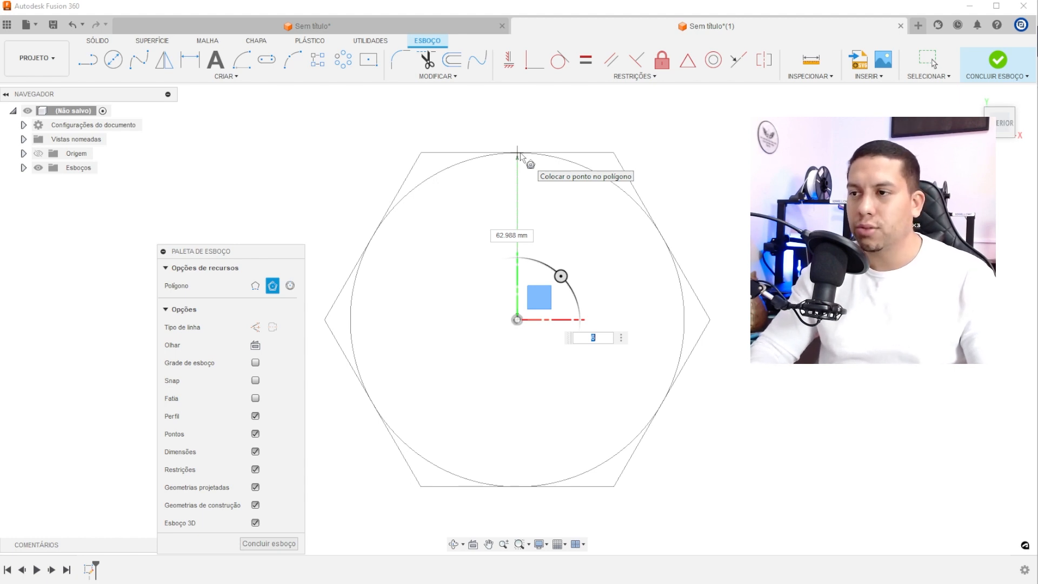
type("8")
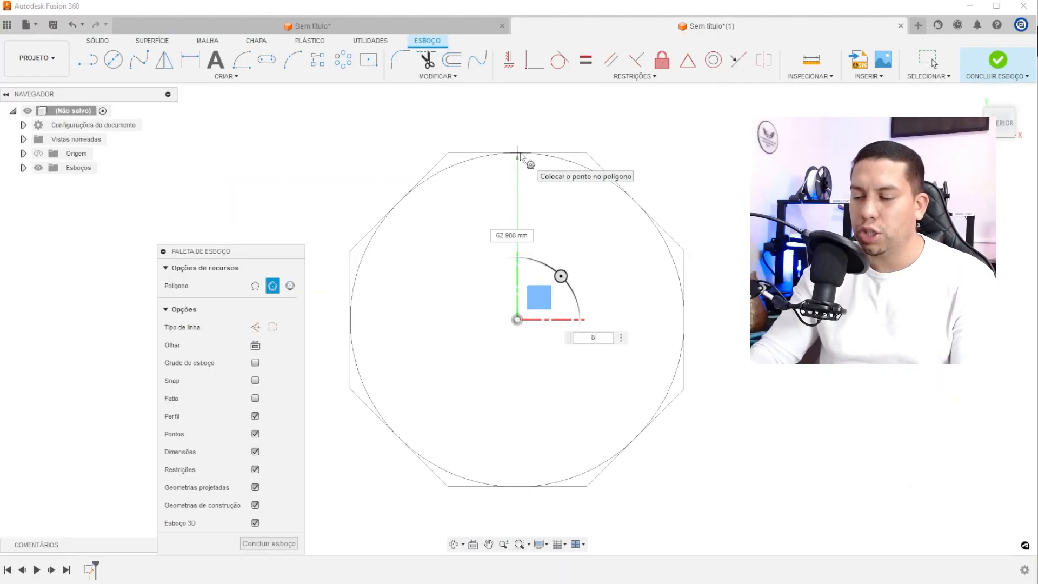
key("BackSpace")
type("6")
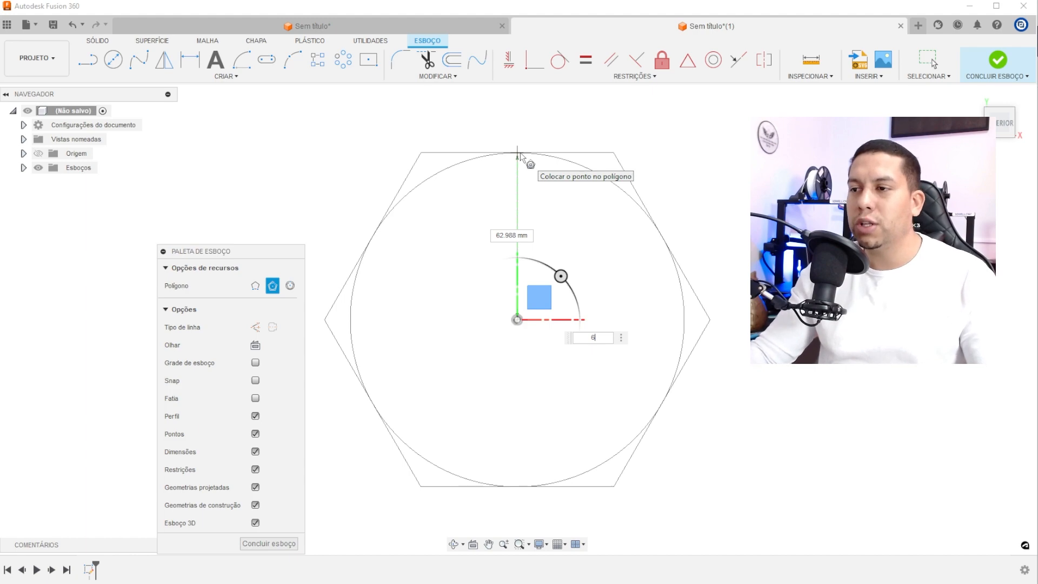
key("Tab")
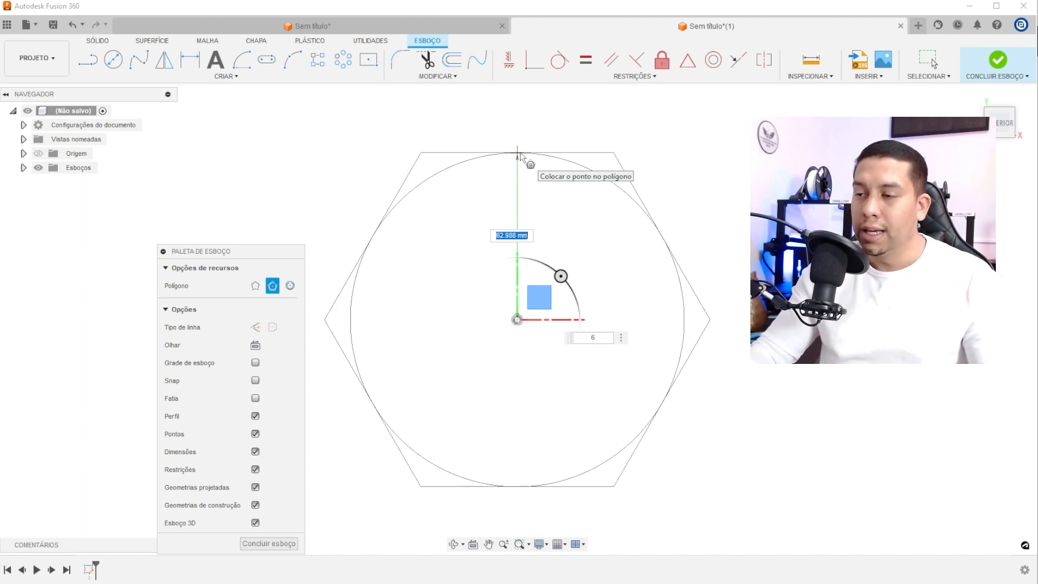
type("30")
key("Return")
scroll(521, 157, "down", 1)
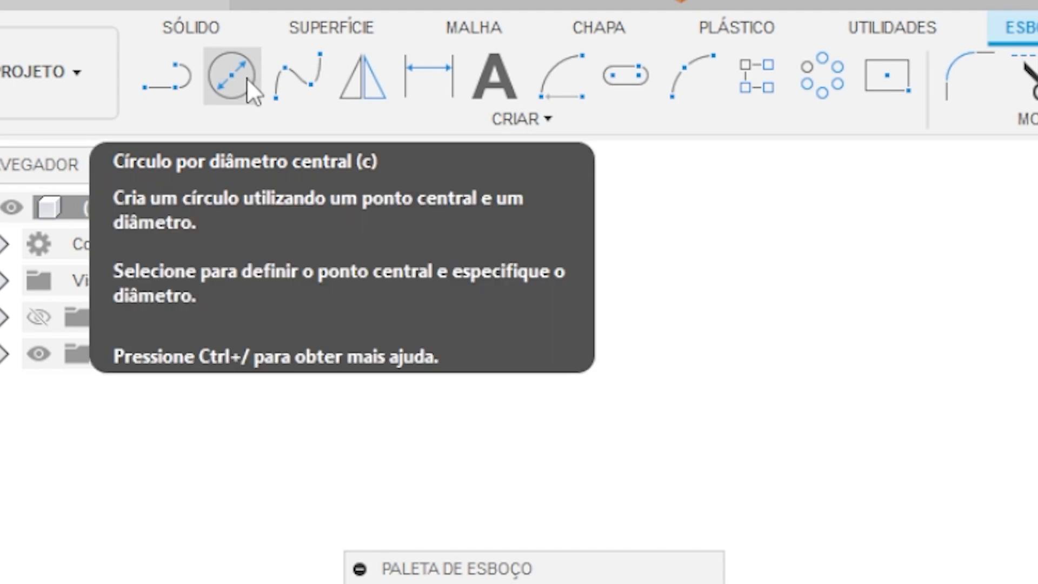
- Sketch a 40 mm diameter circle centred on the origin inside the hexagon and finish the sketch
left_click(246, 77)
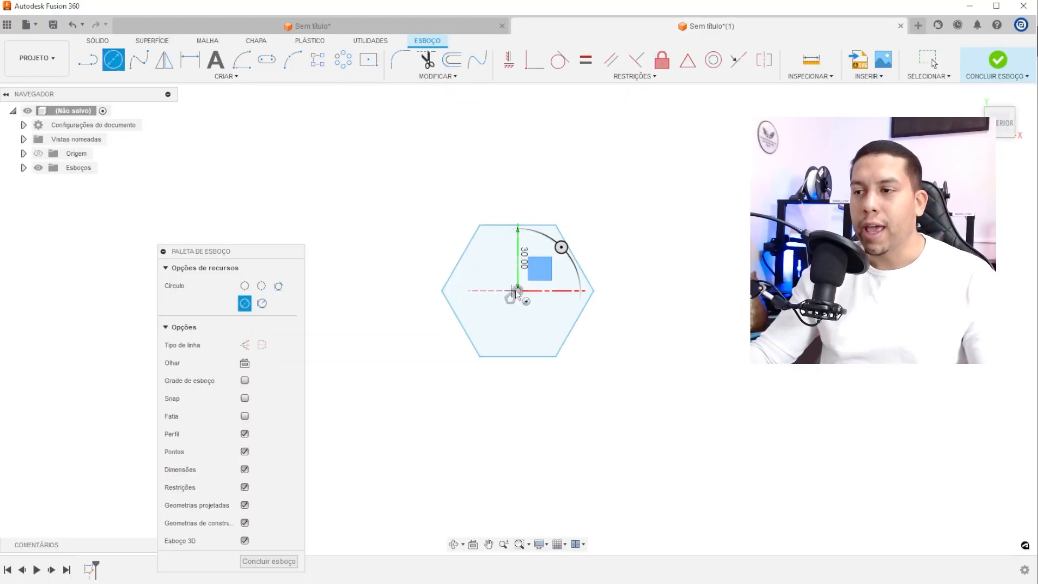
left_click(518, 292)
scroll(490, 244, "up", 3)
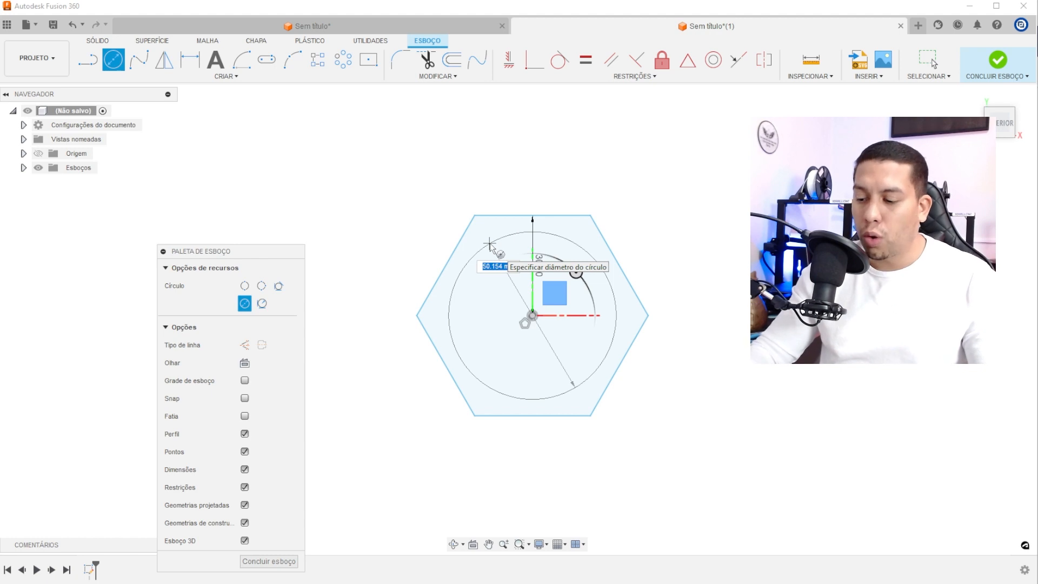
type("40")
key("Return")
key("Escape")
middle_click_drag(631, 297, 501, 289)
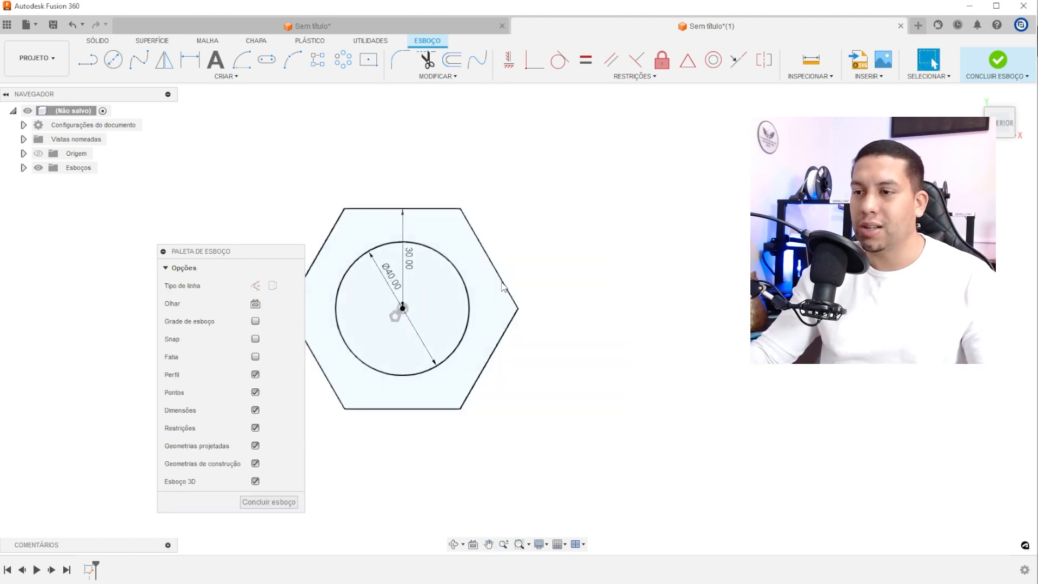
left_click(998, 60)
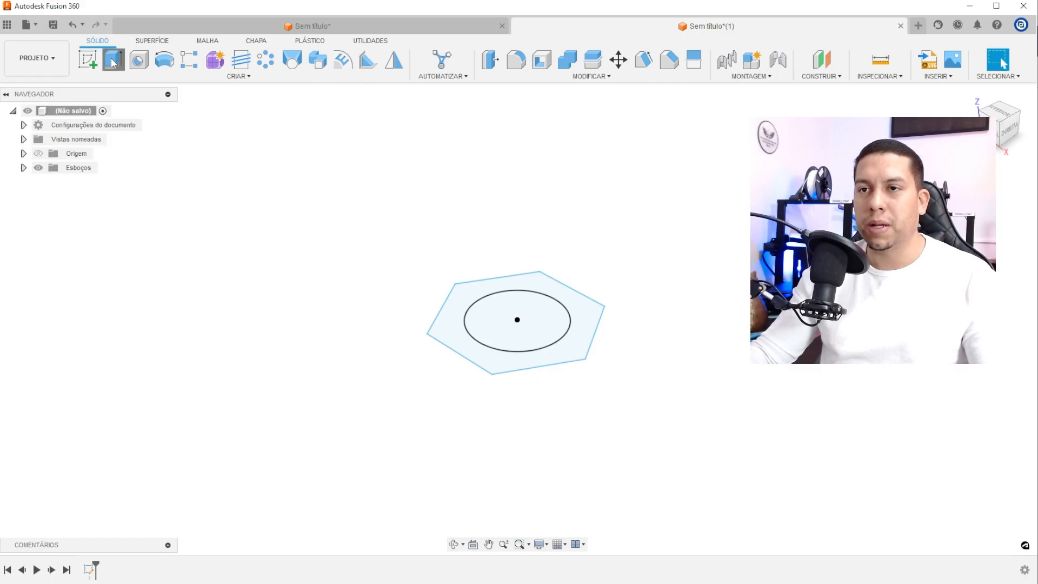
- Extrude both the hexagon and the inner circle profiles 20 mm upward as a new body
left_click(226, 122)
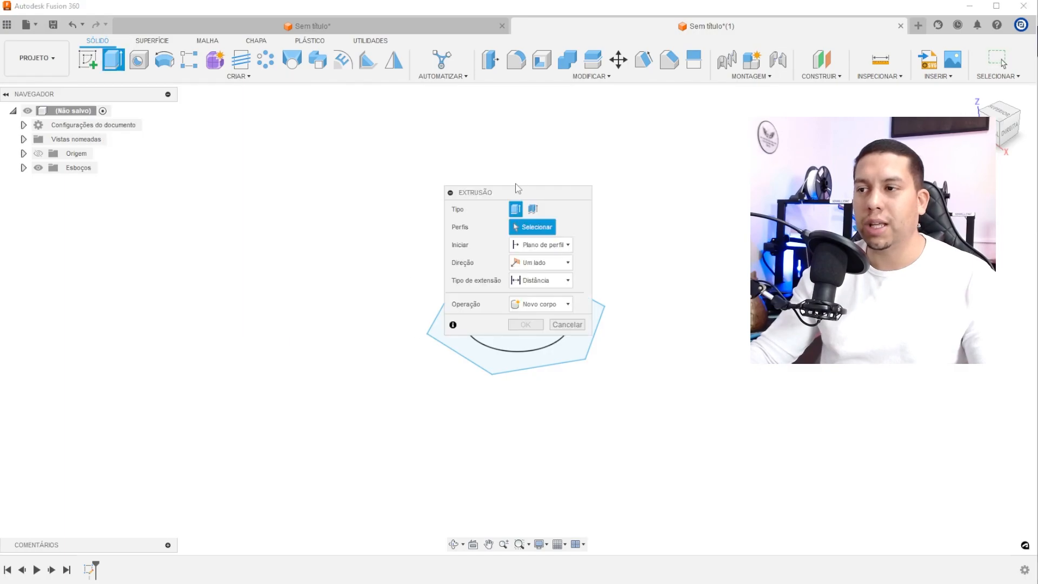
left_click_drag(518, 189, 289, 190)
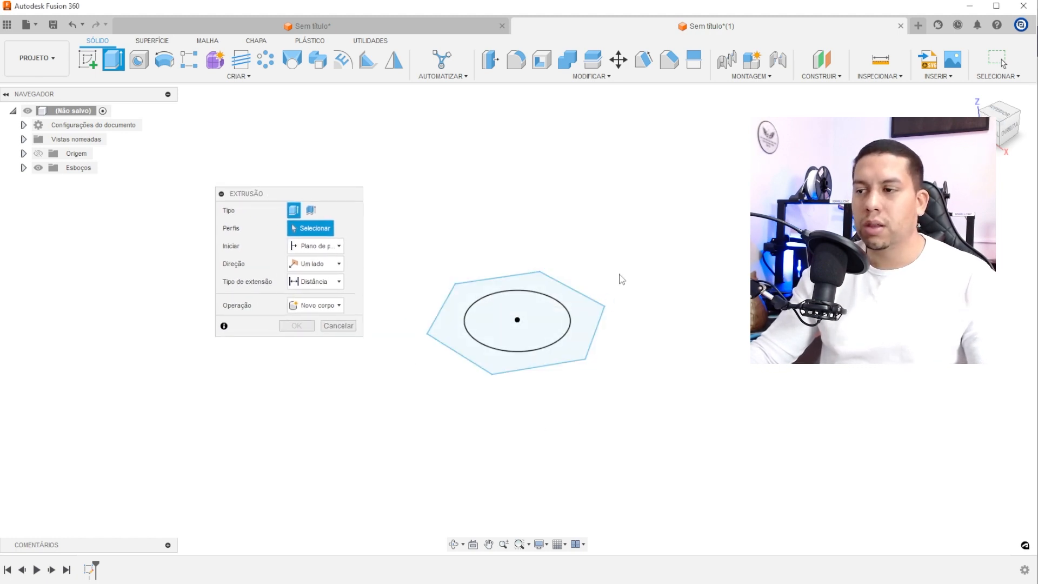
left_click(589, 307)
left_click(546, 331)
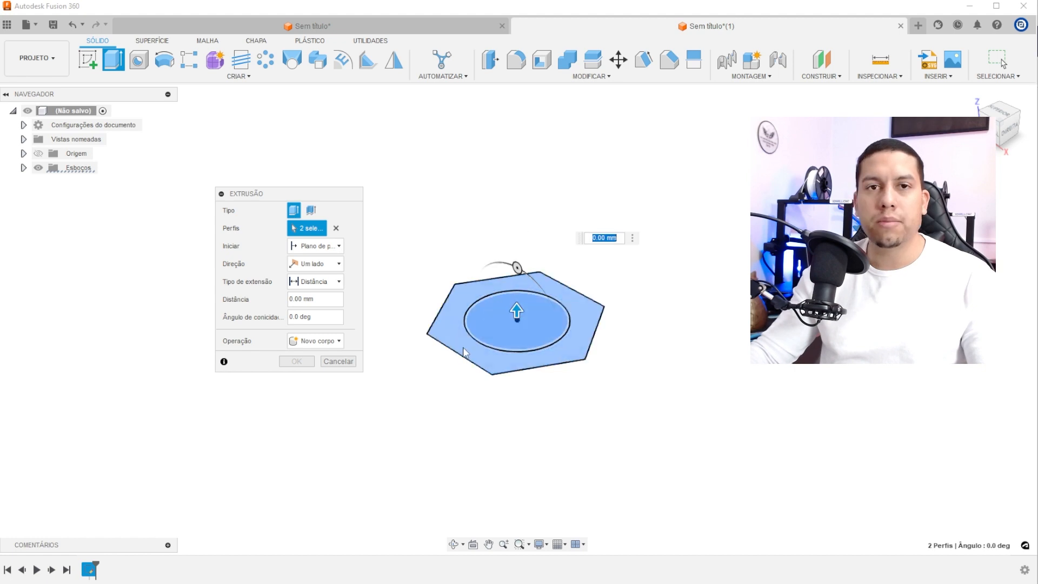
left_click_drag(517, 311, 517, 258)
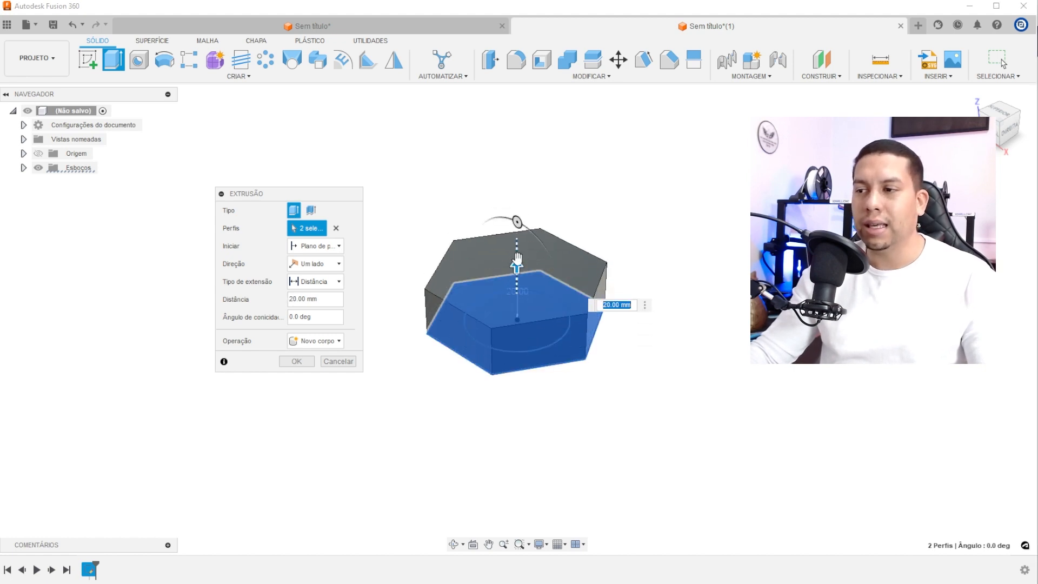
scroll(547, 245, "up", 3)
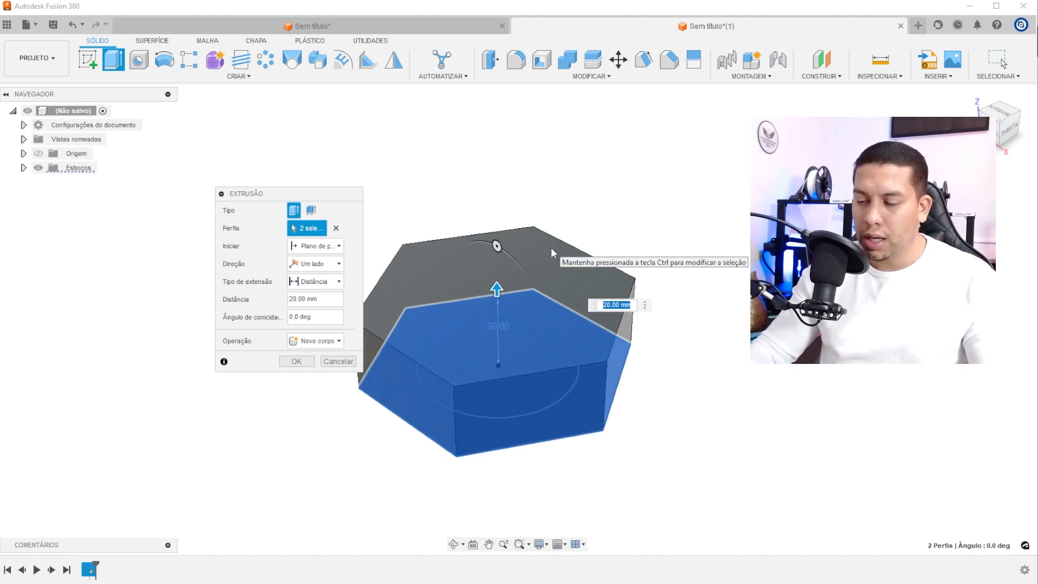
key("Return")
- Create a copy of the hexagonal body and move it 30 mm upward along Z, above the original
middle_click_drag(551, 248, 458, 282, "shift")
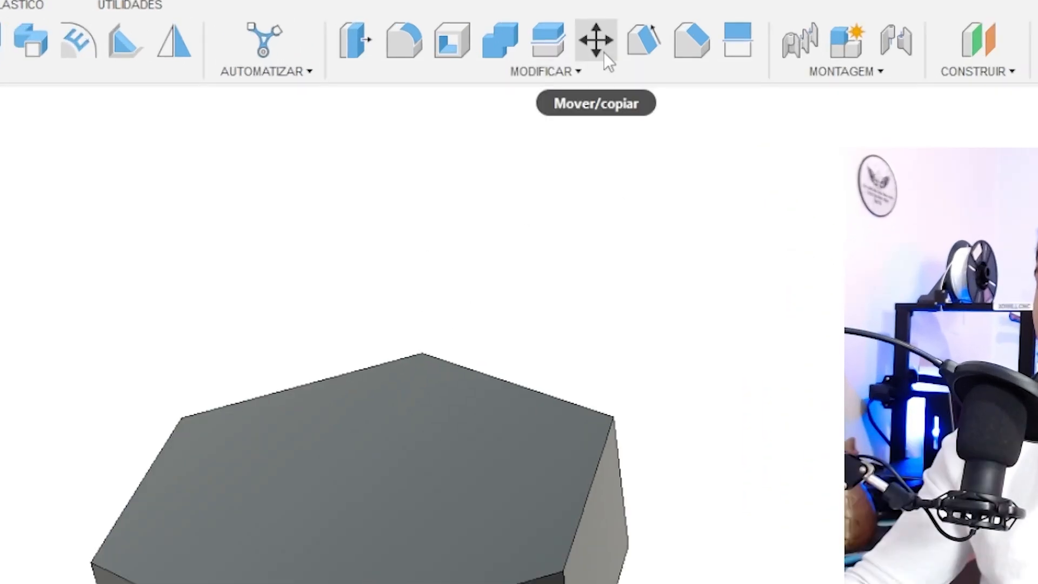
left_click(602, 51)
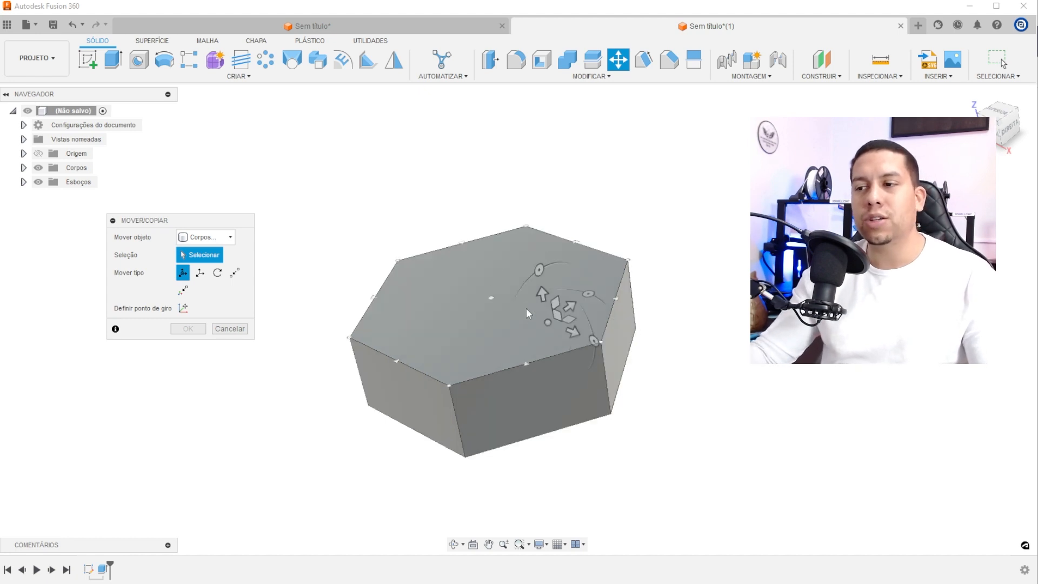
left_click(493, 301)
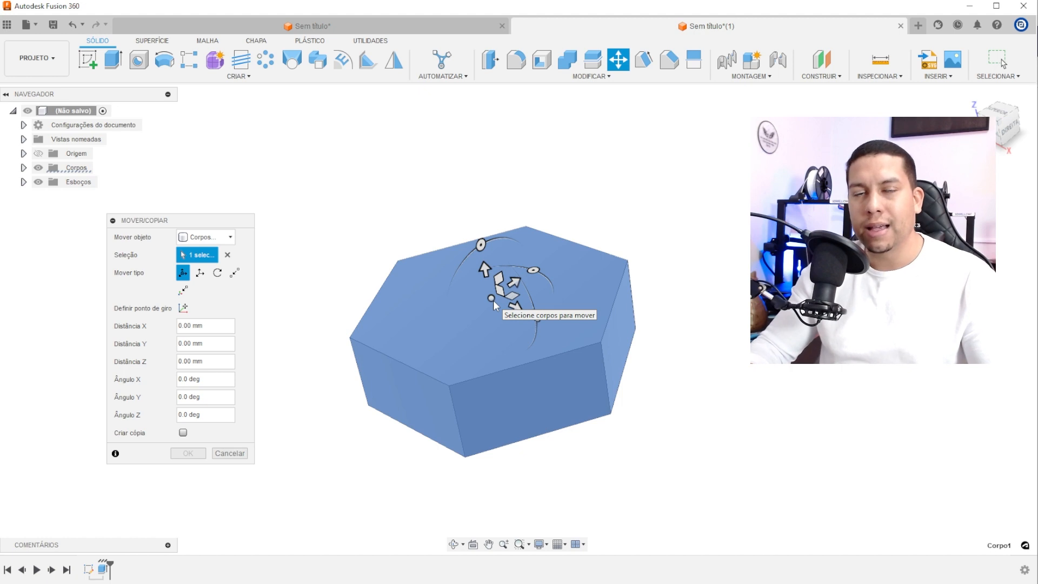
left_click(184, 434)
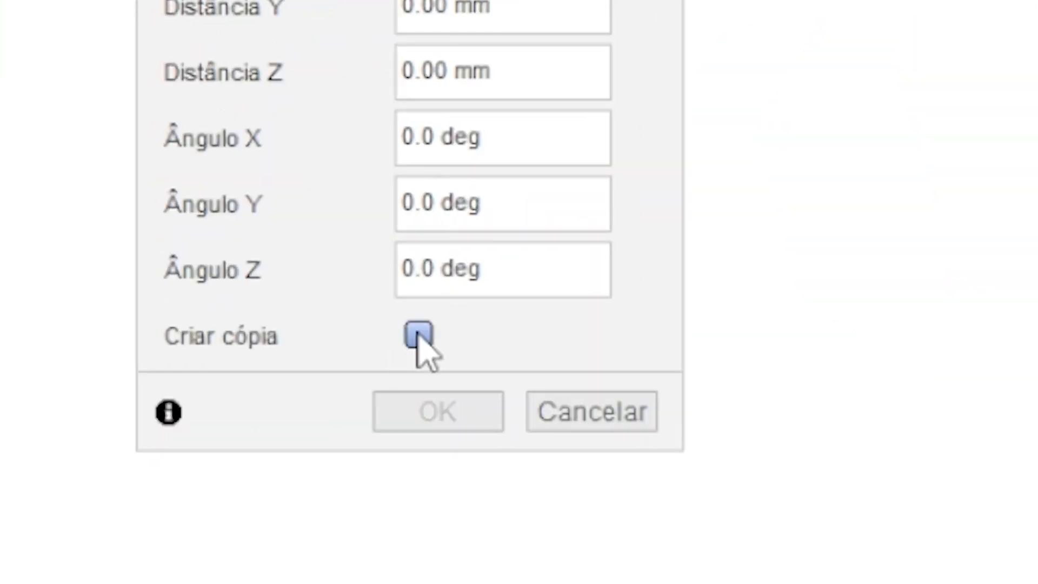
left_click(419, 335)
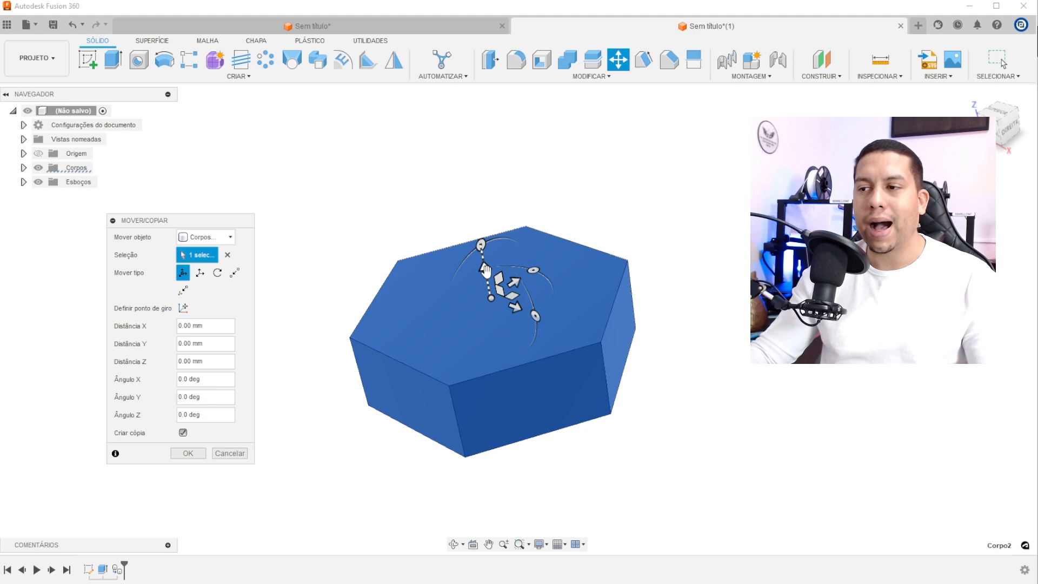
left_click_drag(483, 247, 448, 154)
scroll(468, 250, "down", 2)
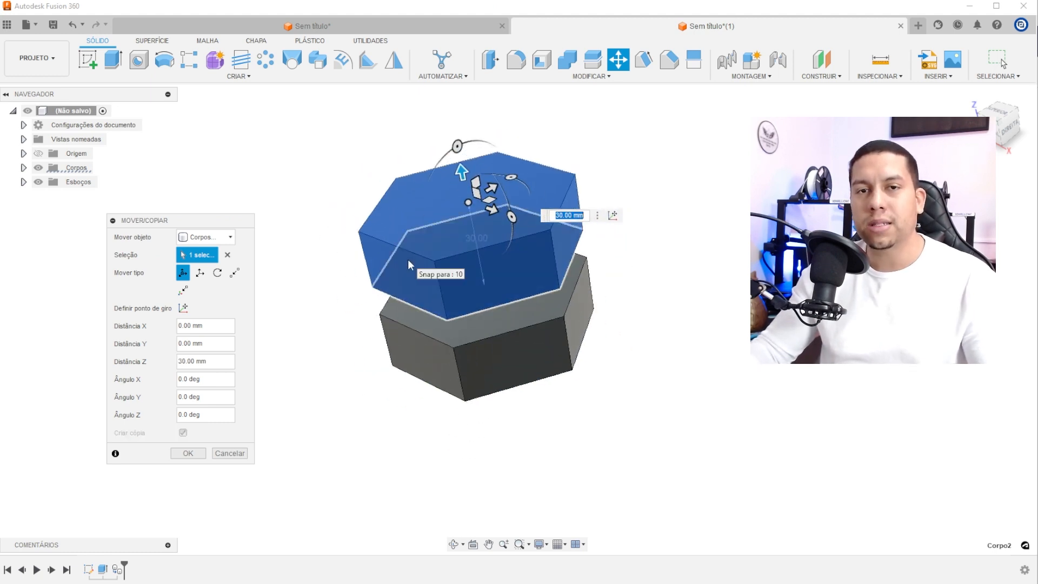
left_click(188, 454)
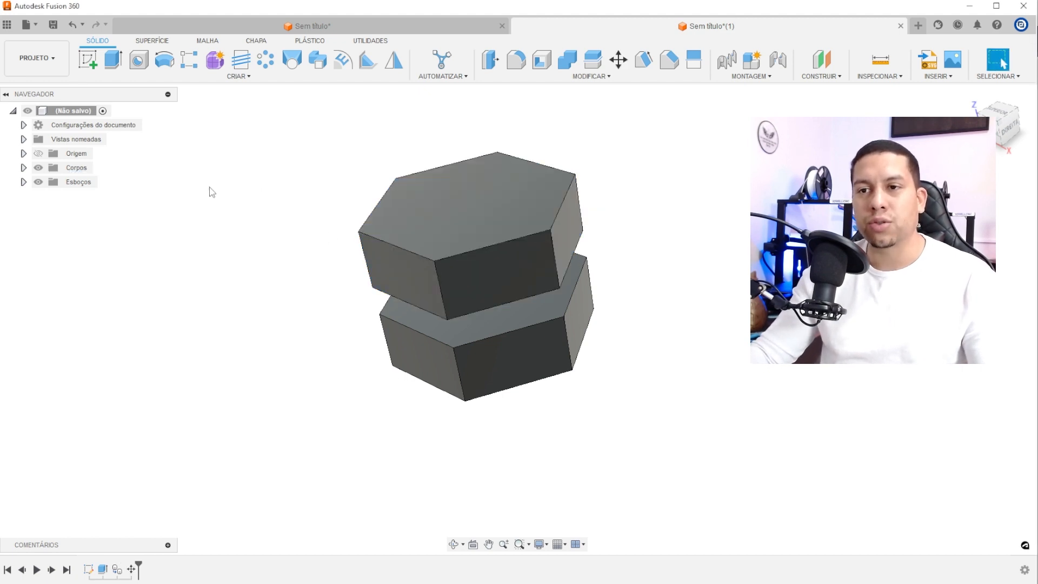
- Rename the original lower hexagonal body as Parafuso
left_click(23, 168)
left_click(86, 181)
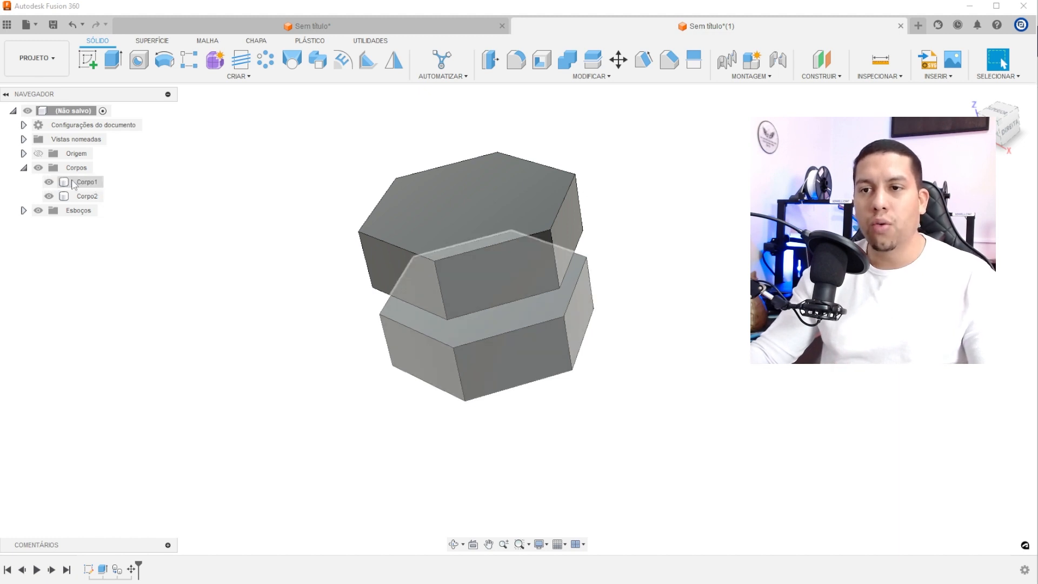
left_click(85, 184)
double_click(85, 183)
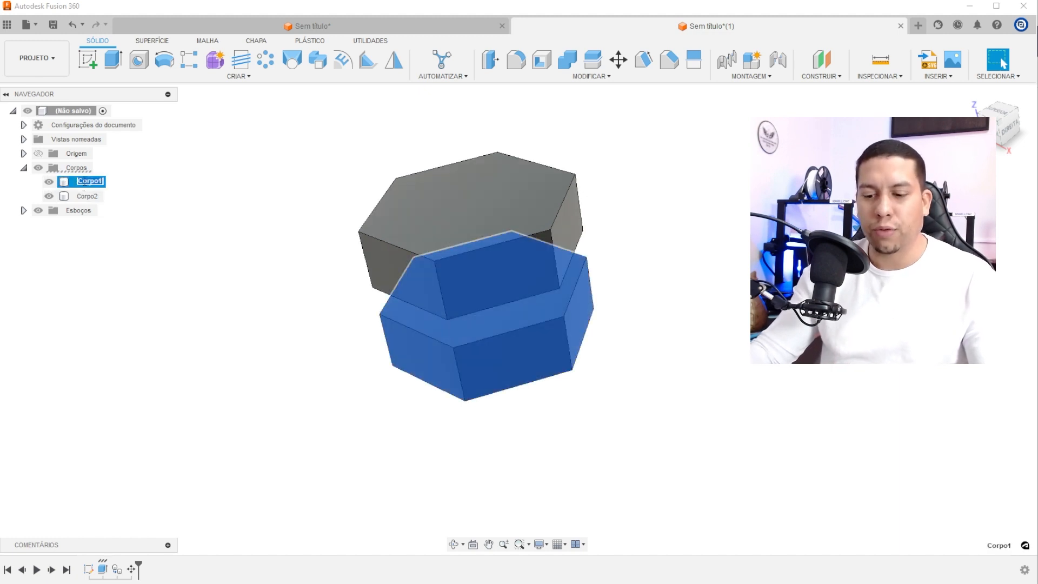
type("Parafuso")
key("Return")
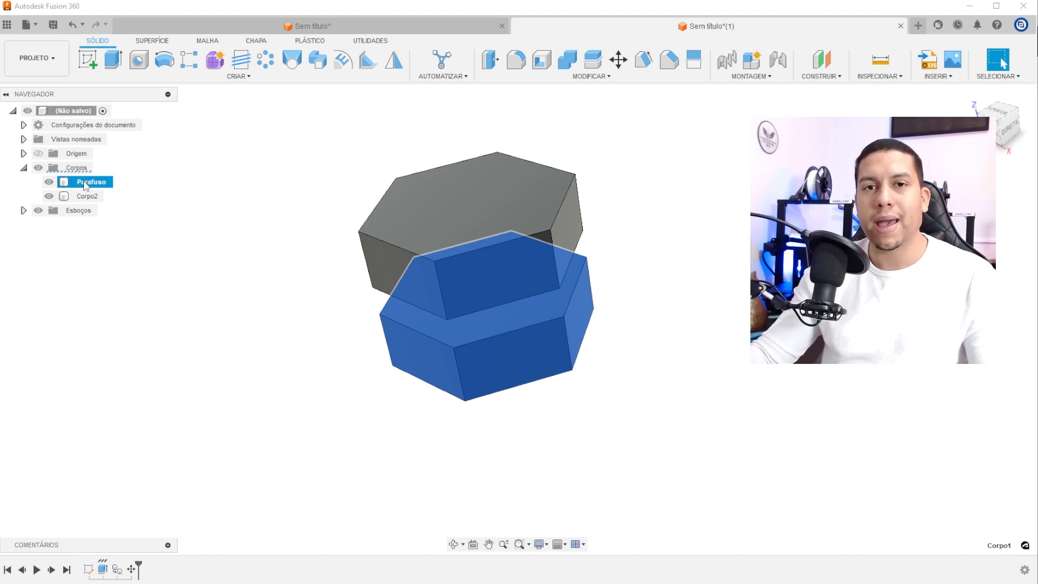
- Rename the copied upper hexagonal body as Porca
double_click(88, 197)
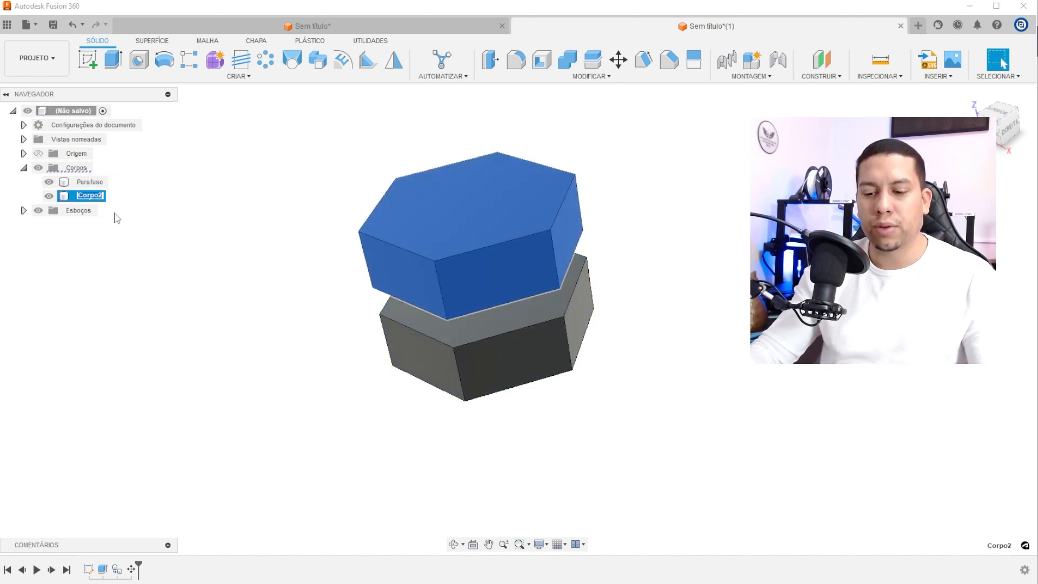
type("Porca")
key("Return")
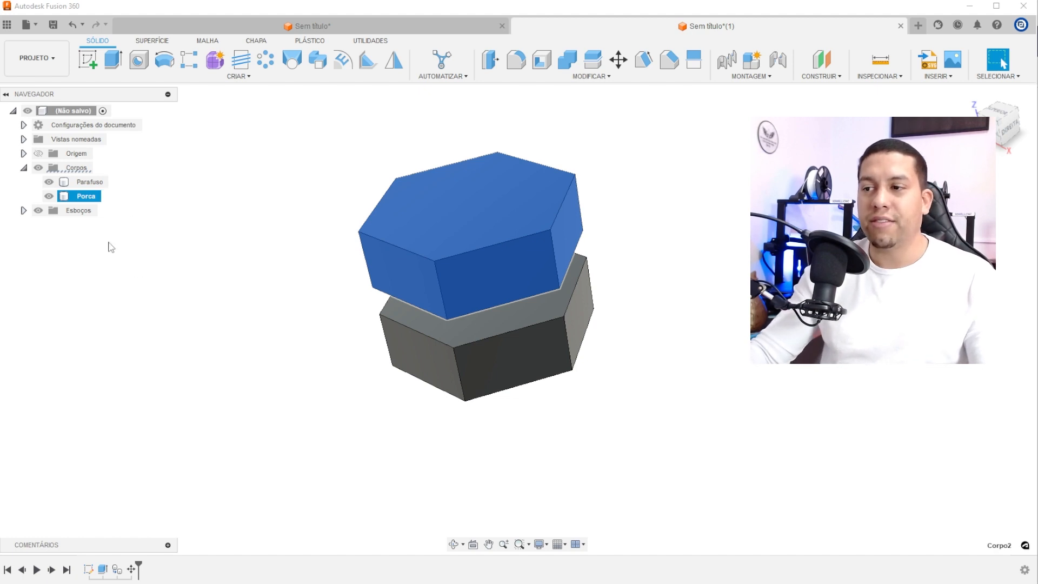
left_click(212, 301)
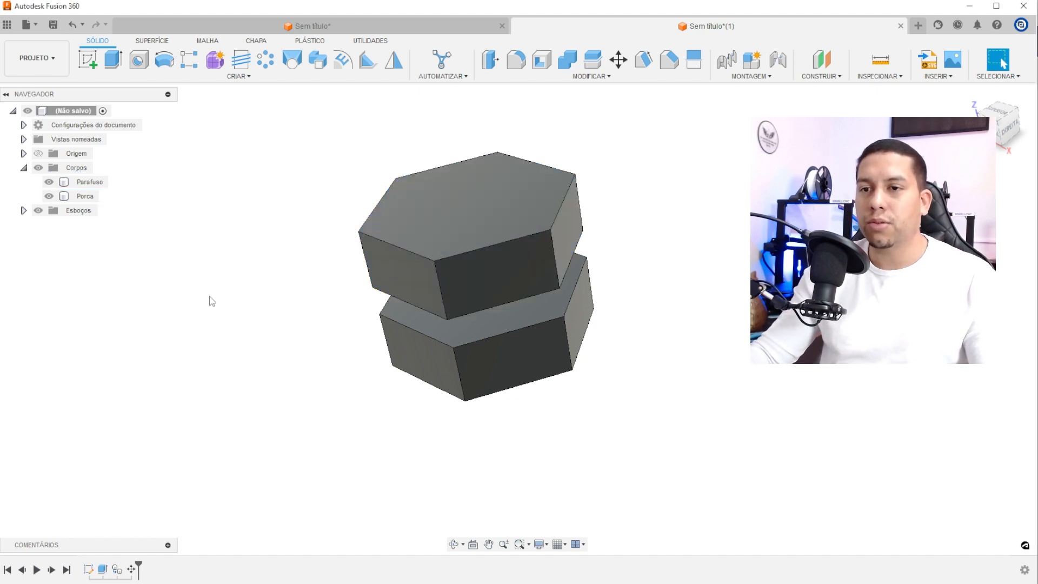
left_click(24, 168)
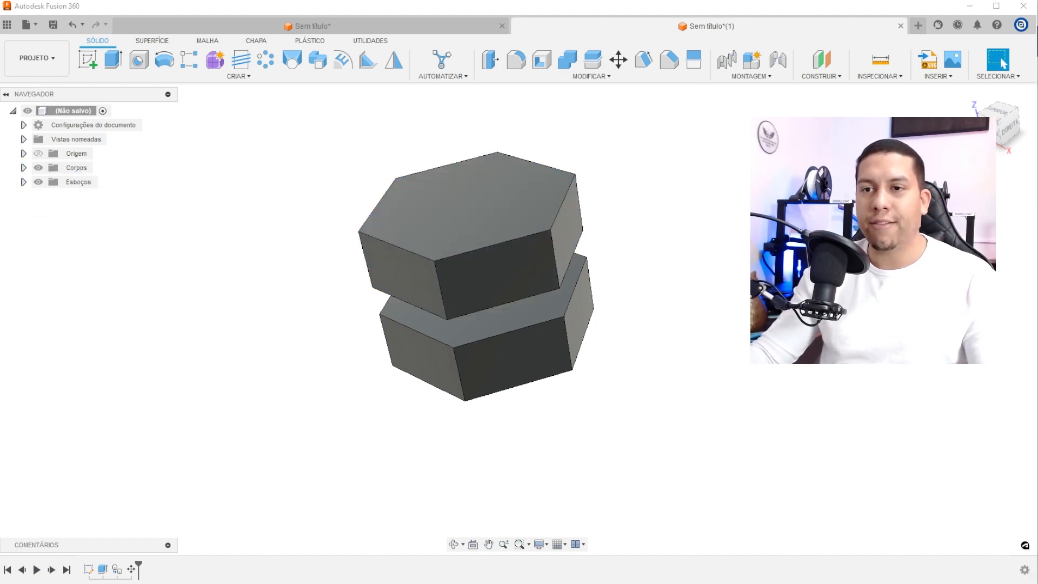
- Show the base sketch with the hexagon and circle again on the underside of the lower body
left_click(24, 183)
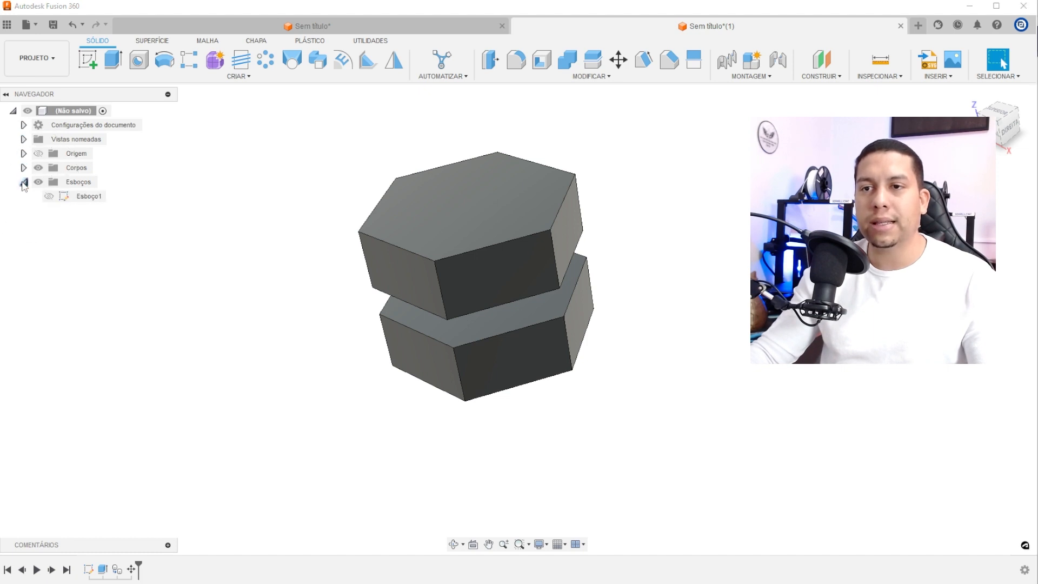
left_click(49, 196)
mouse_move(246, 342)
middle_mouse_down("shift")
mouse_move(355, 327)
mouse_move(314, 282)
mouse_move(301, 245)
middle_mouse_up("shift")
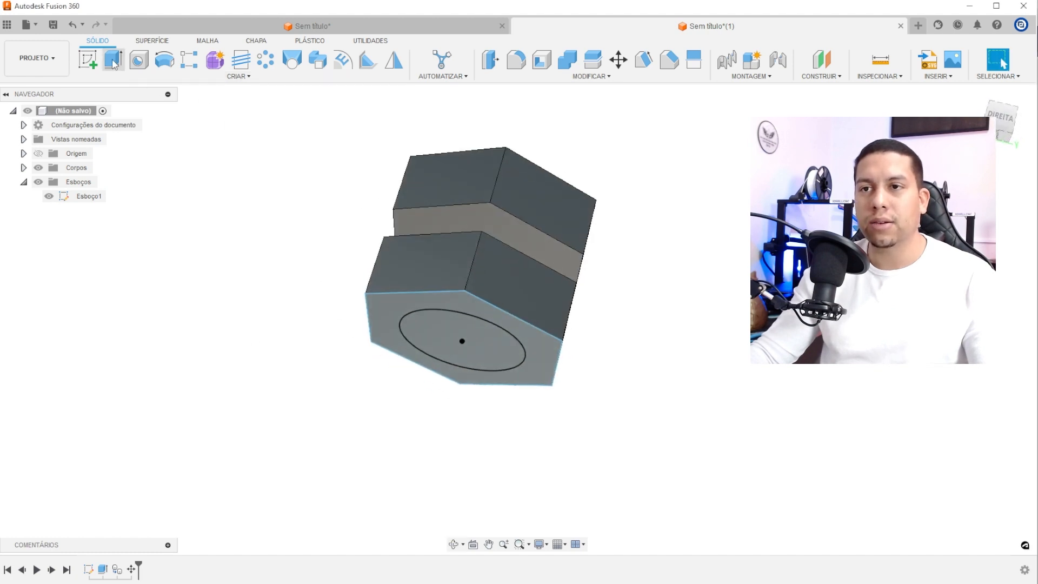
- Extrude the sketched circle upward through both hexagonal bodies with a distance of 70 mm
left_click(113, 60)
left_click(449, 320)
scroll(440, 281, "up", 2)
scroll(439, 282, "up", 1)
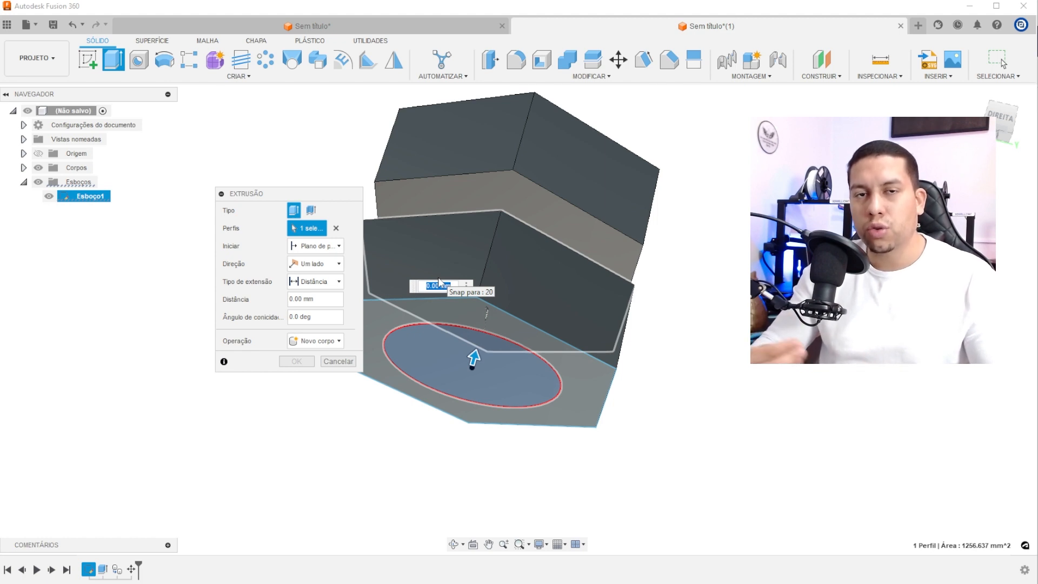
scroll(479, 338, "down", 2)
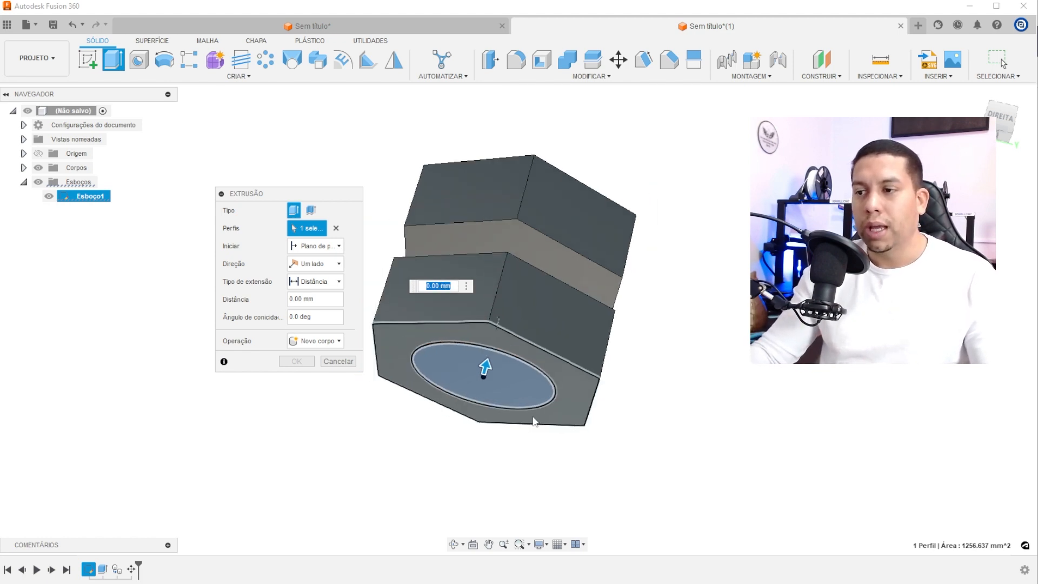
left_click_drag(491, 362, 548, 154)
middle_click_drag(534, 291, 519, 341, "shift")
scroll(529, 171, "up", 2)
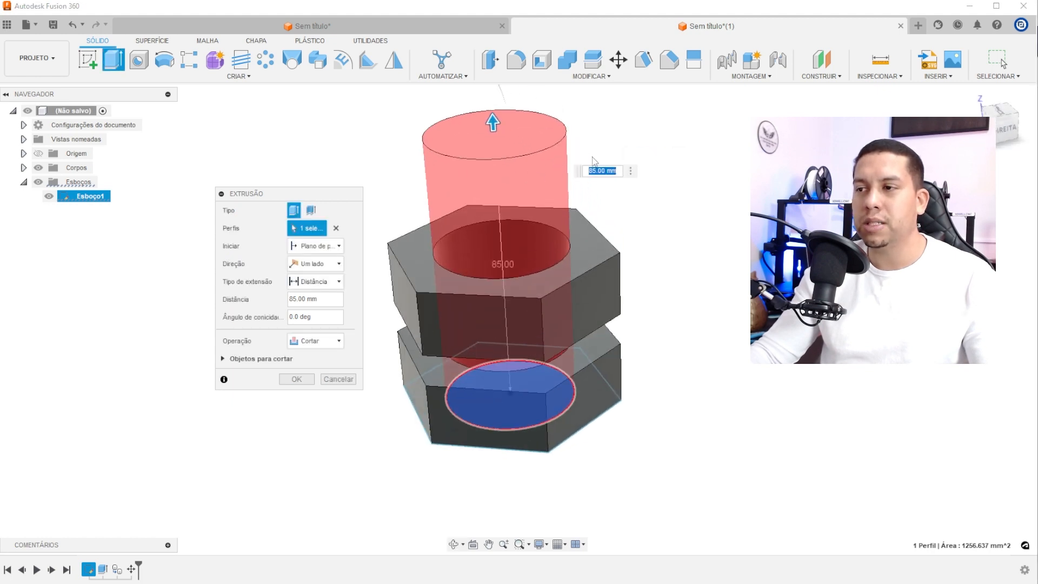
type("70")
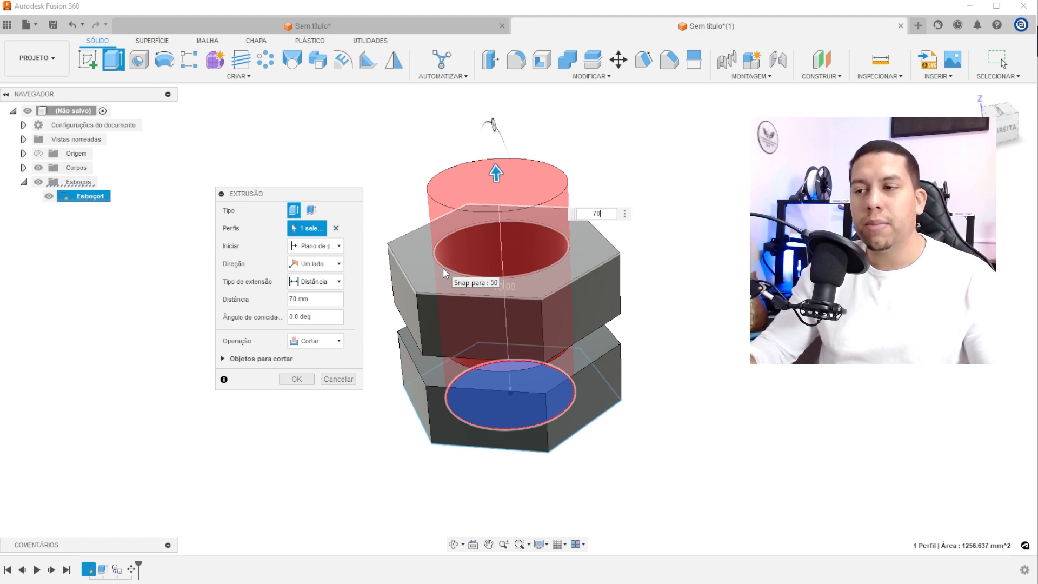
key("Return")
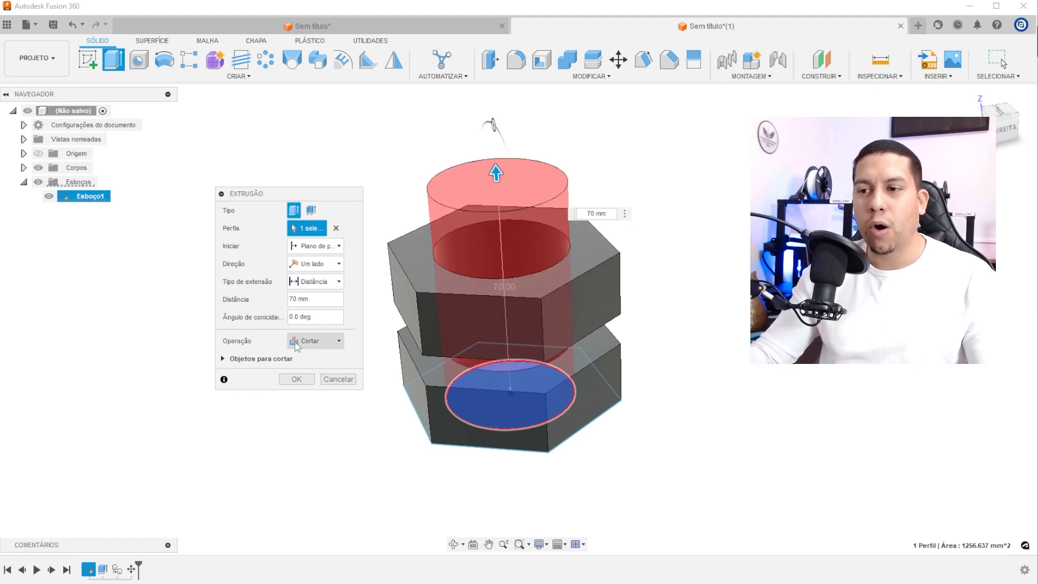
- Set the extrusion operation to Join, hide the Porca body and finish the bolt shank
left_click(316, 341)
left_click(308, 354)
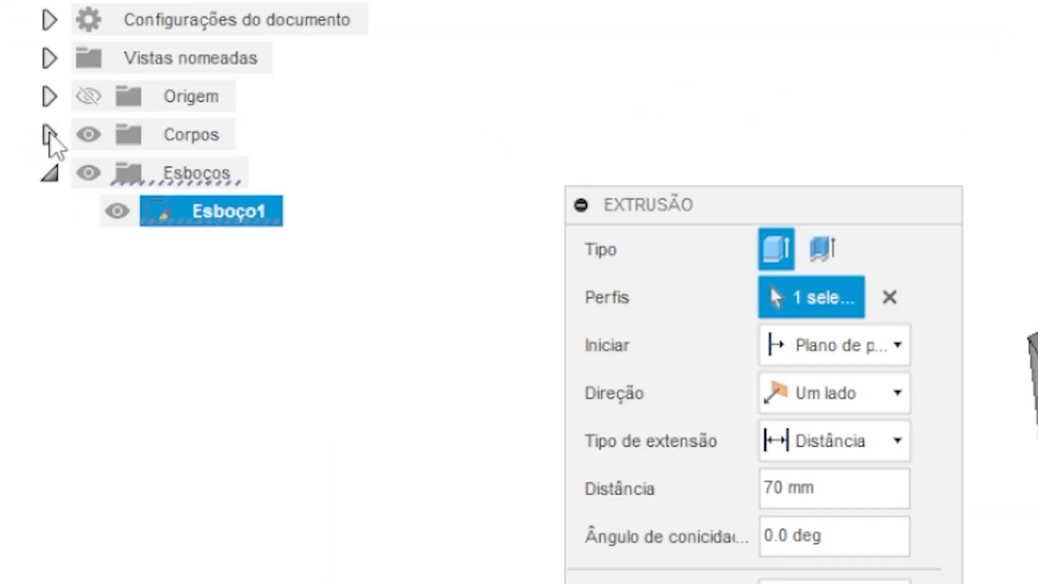
left_click(49, 134)
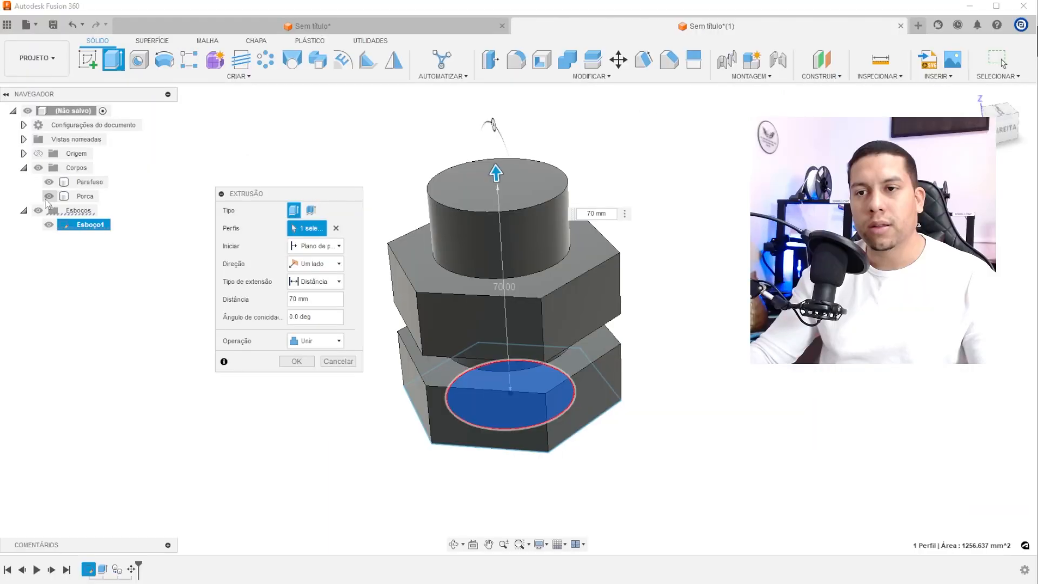
left_click(48, 196)
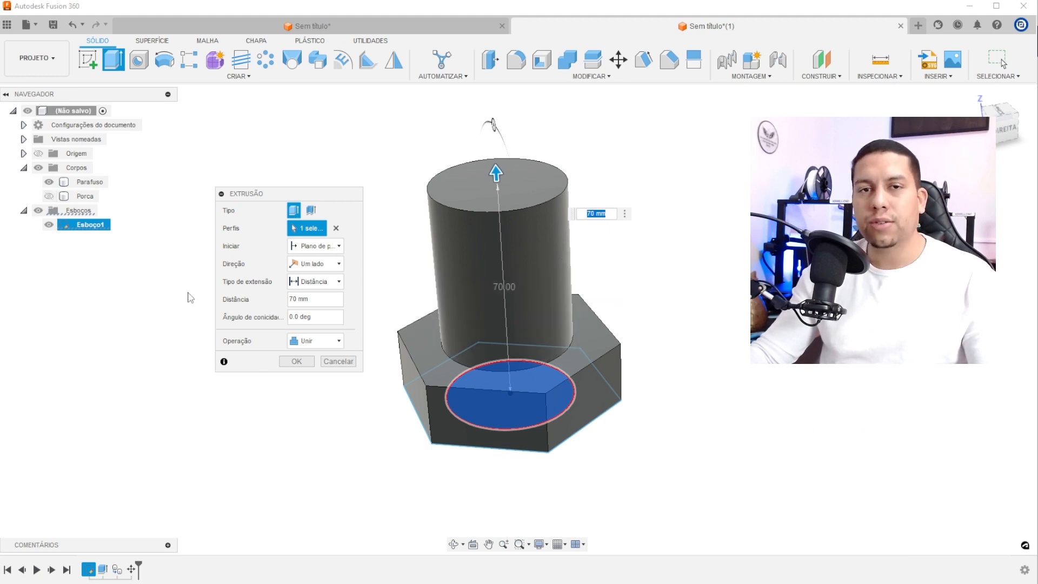
left_click(287, 361)
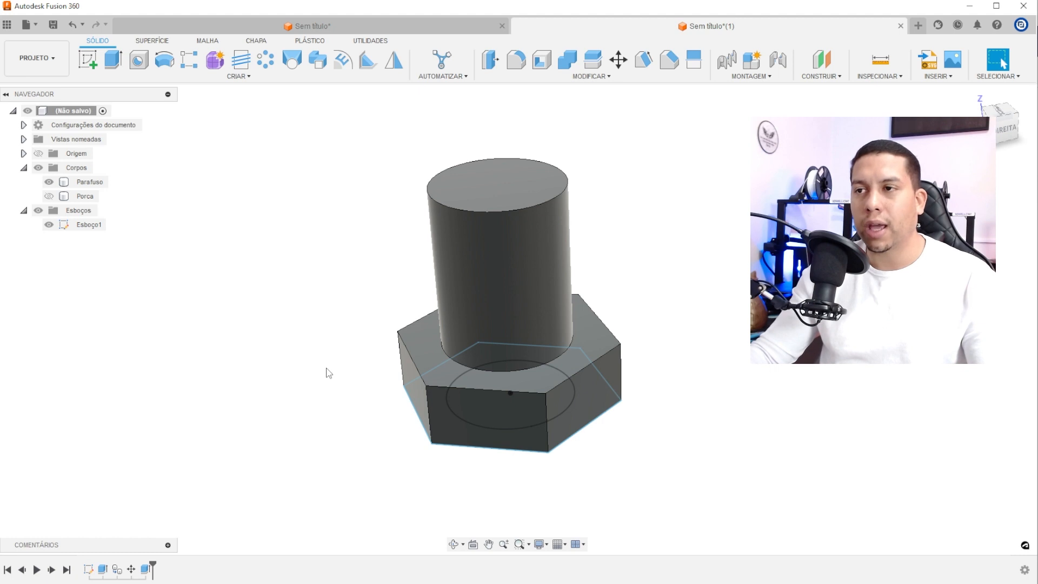
- Apply a full-length ISO metric M40x3 thread to the shank's cylindrical face with the modelled option enabled
left_click(232, 77)
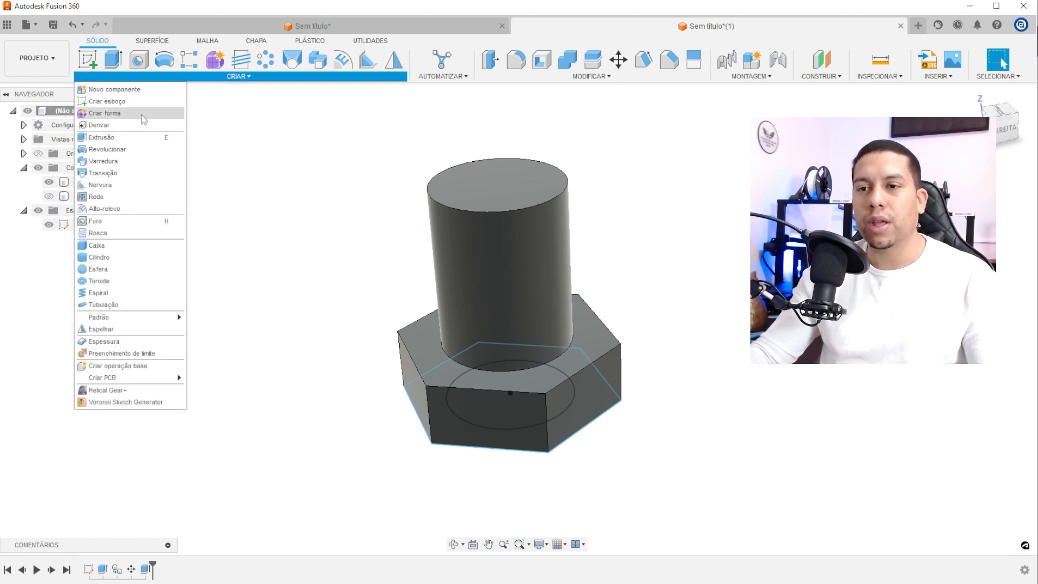
left_click(107, 234)
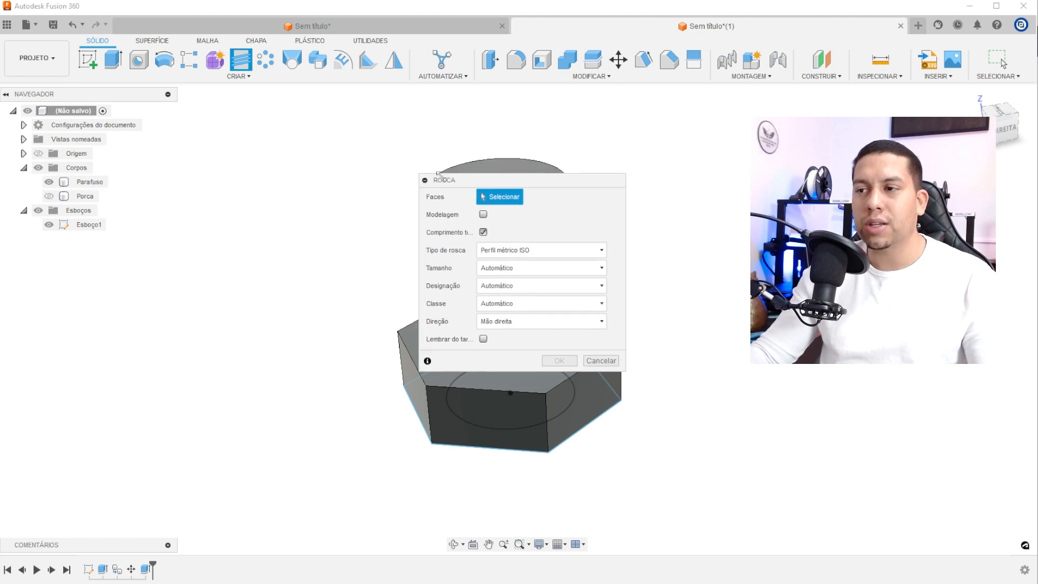
left_click_drag(438, 173, 195, 147)
left_click(439, 234)
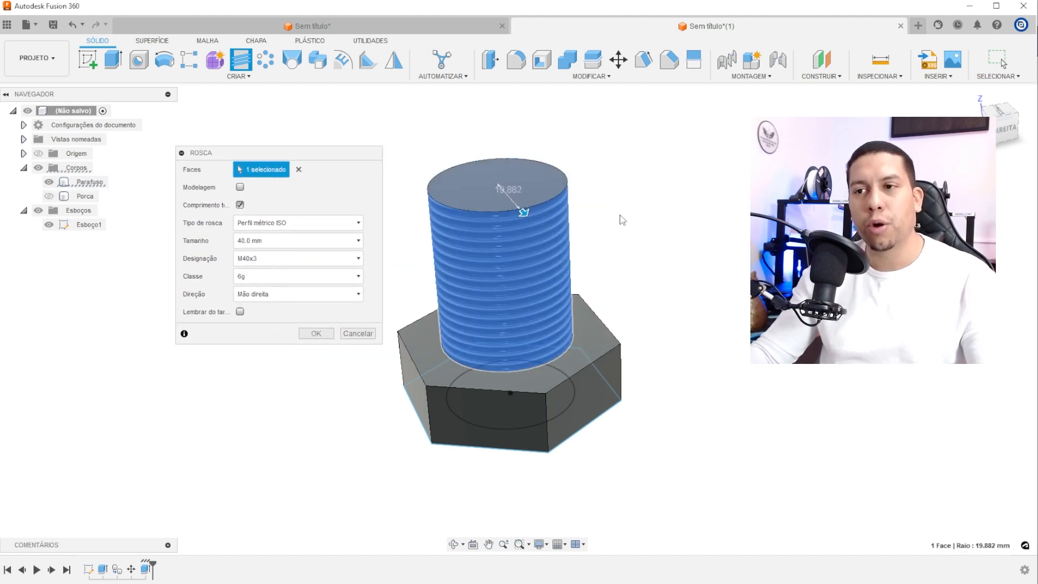
mouse_move(291, 155)
left_mouse_down()
mouse_move(348, 158)
mouse_move(293, 157)
left_mouse_up()
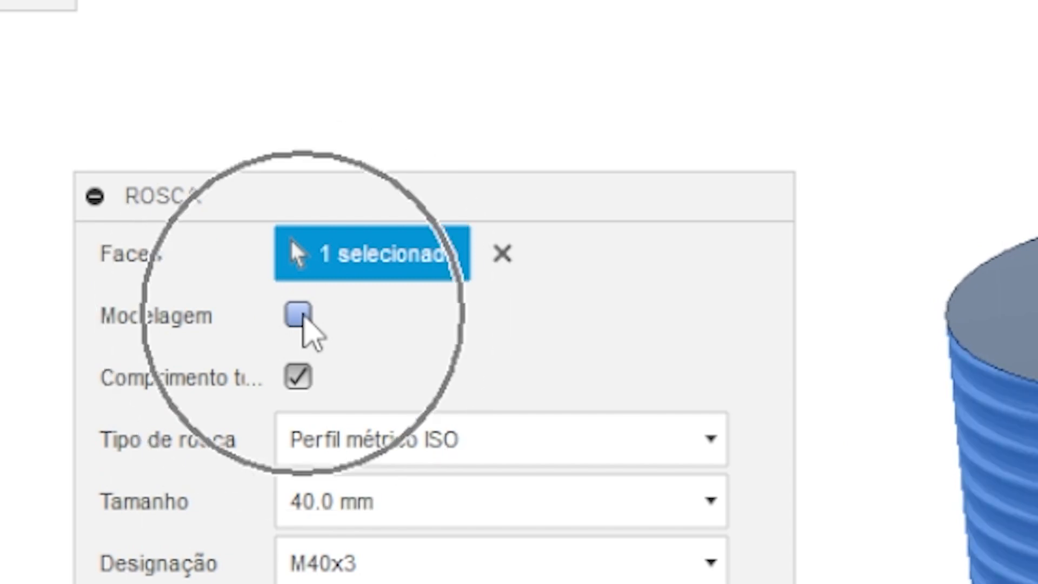
left_click(241, 189)
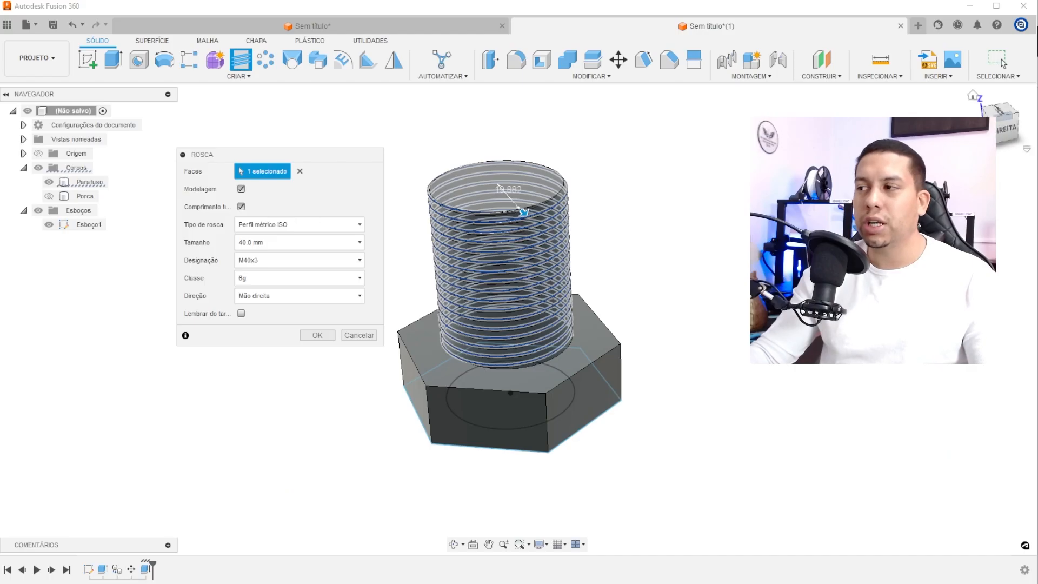
- Inspect the thread profile from the right side, turning the modelled option off and on again to compare
left_click(1007, 130)
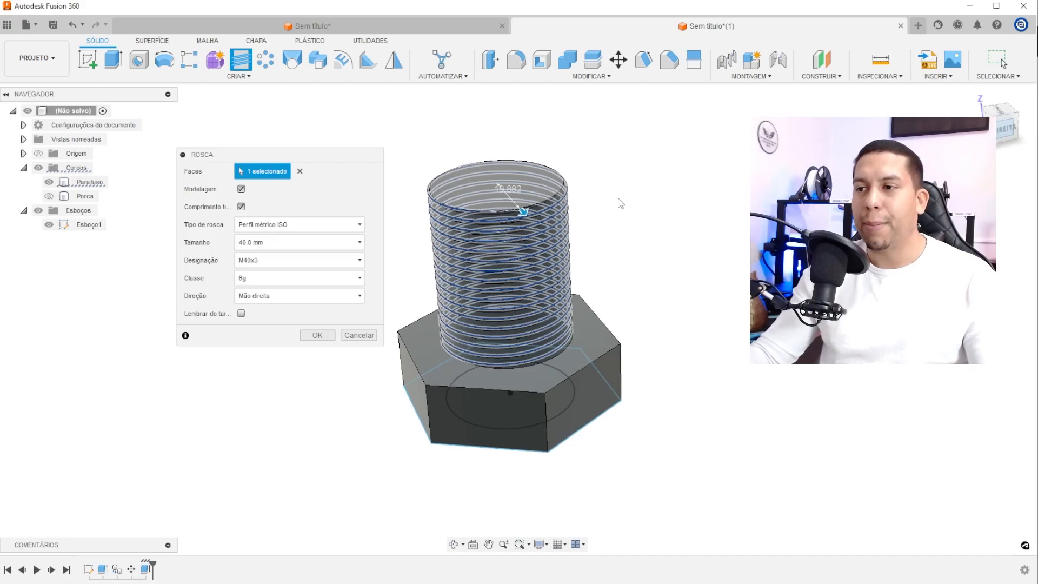
scroll(544, 176, "up", 3)
scroll(618, 184, "up", 6)
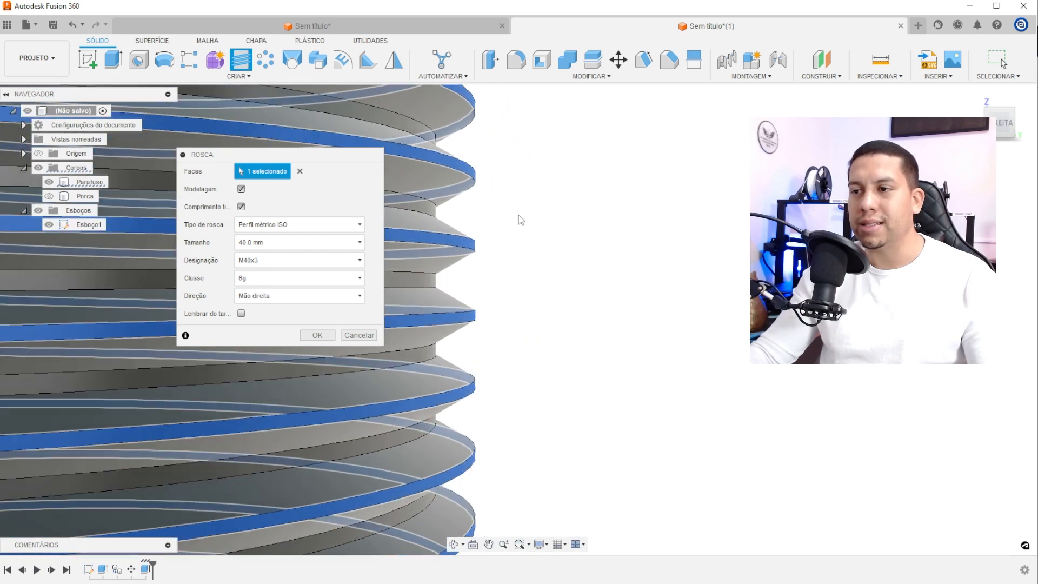
left_click(243, 190)
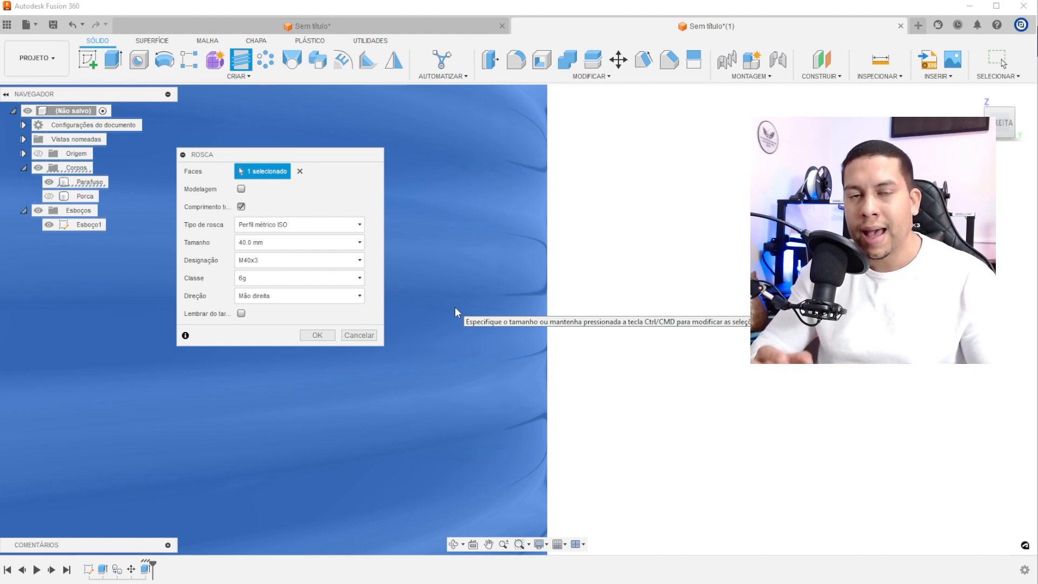
scroll(455, 306, "down", 5)
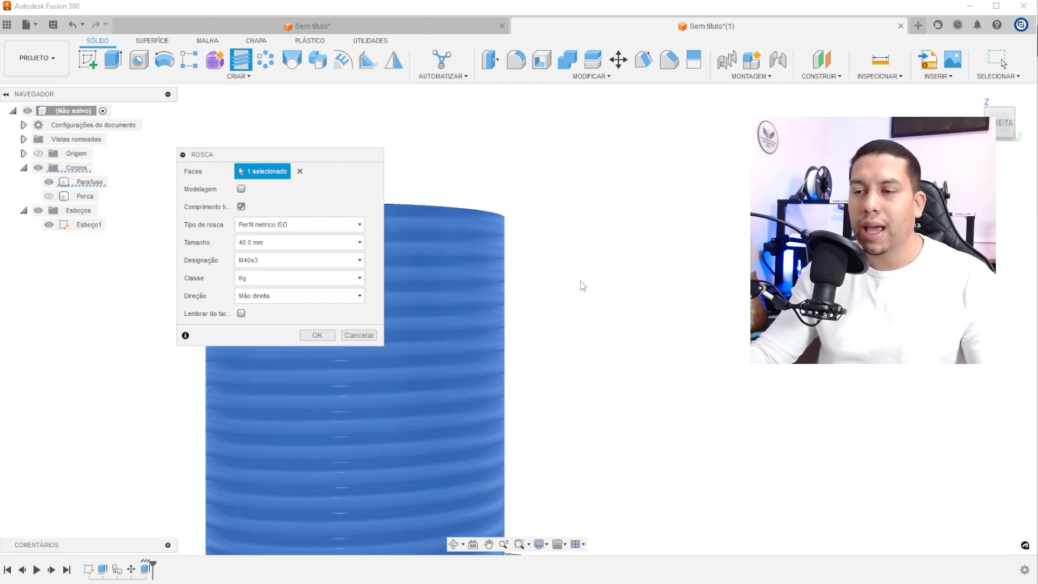
middle_click_drag(580, 285, 519, 177)
left_click(241, 189)
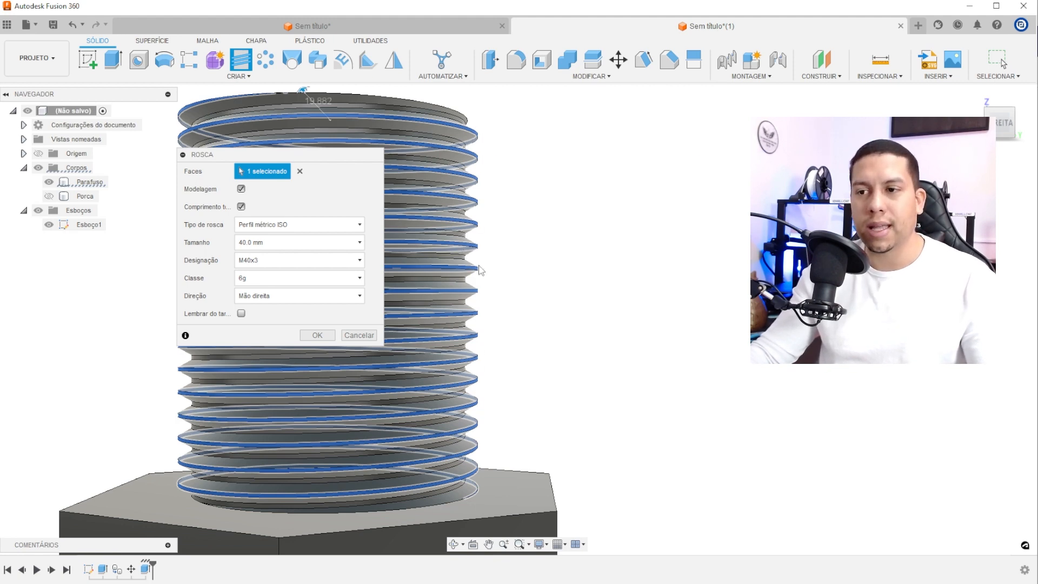
- Accept the modelled M40x3 thread and show the Porca body around the threaded shank
left_click(318, 335)
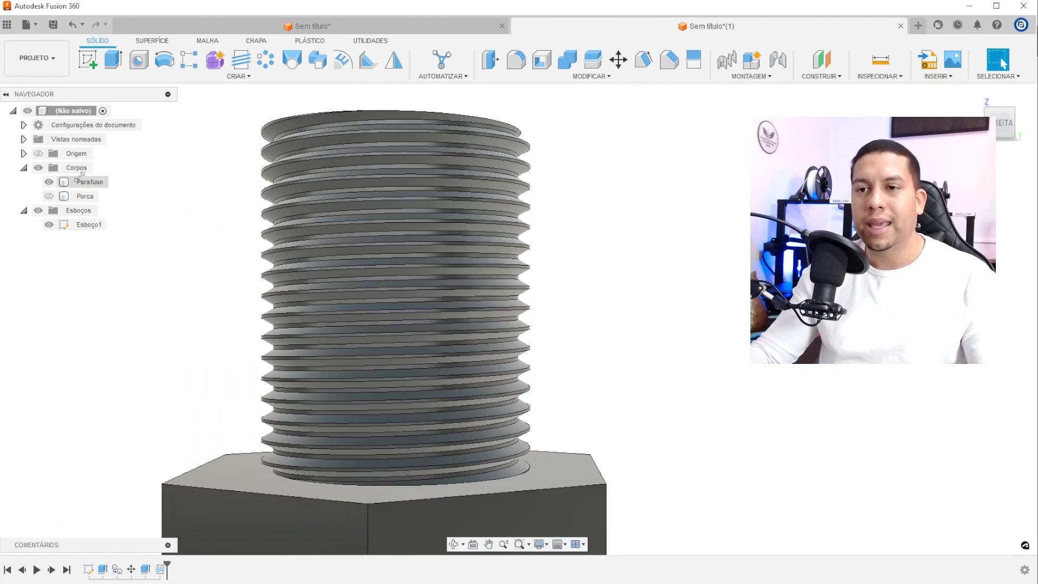
left_click(49, 196)
left_click(90, 182)
left_click(224, 204)
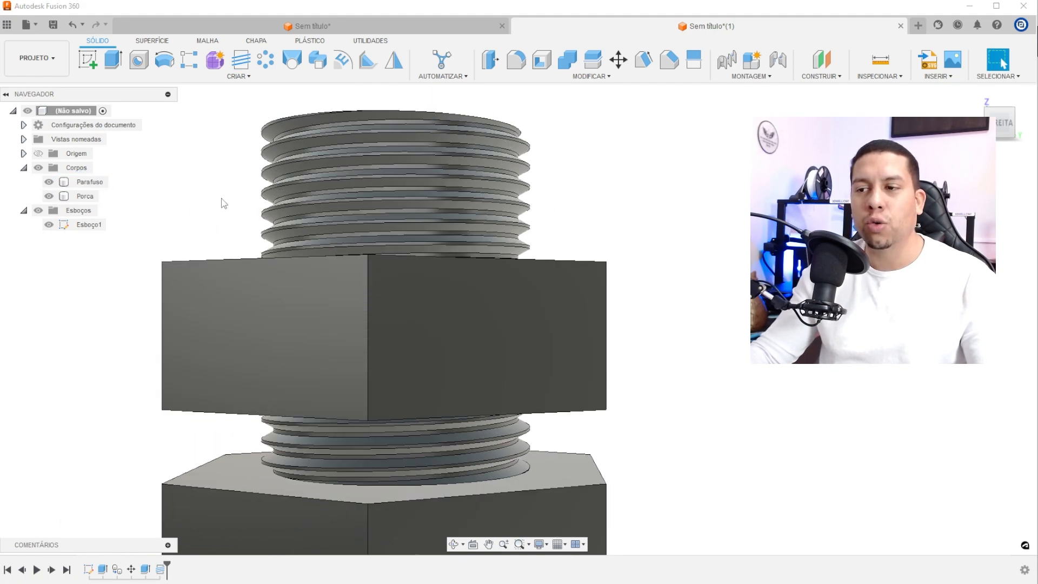
scroll(224, 204, "down", 3)
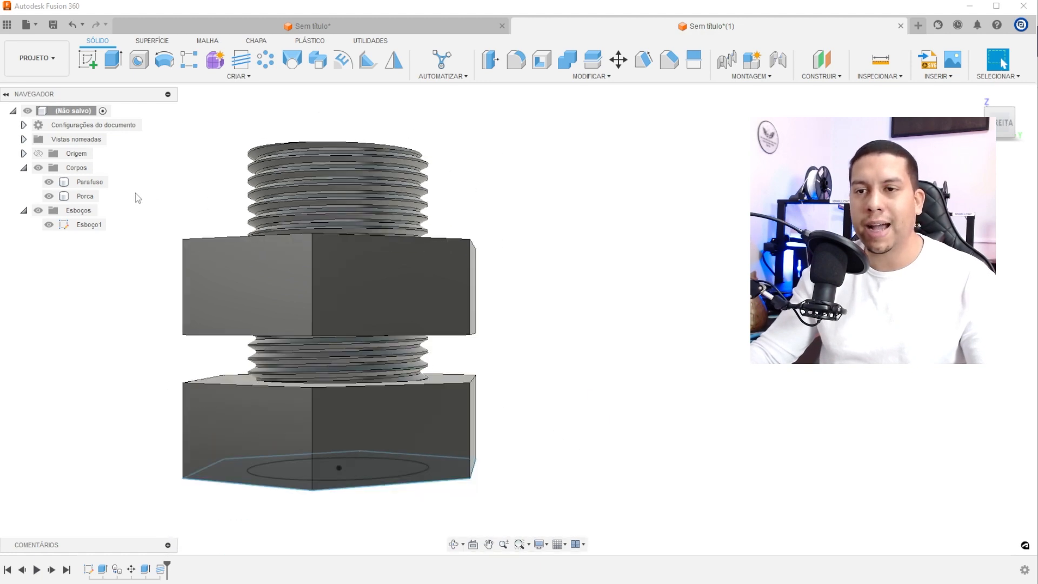
- Hide the Parafuso body and the Esboço1 sketch so only the nut blank is displayed
left_click(48, 181)
mouse_move(349, 161)
middle_mouse_down("shift")
mouse_move(379, 212)
mouse_move(578, 195)
mouse_move(524, 100)
mouse_move(566, 190)
mouse_move(602, 201)
middle_mouse_up("shift")
left_click(49, 224)
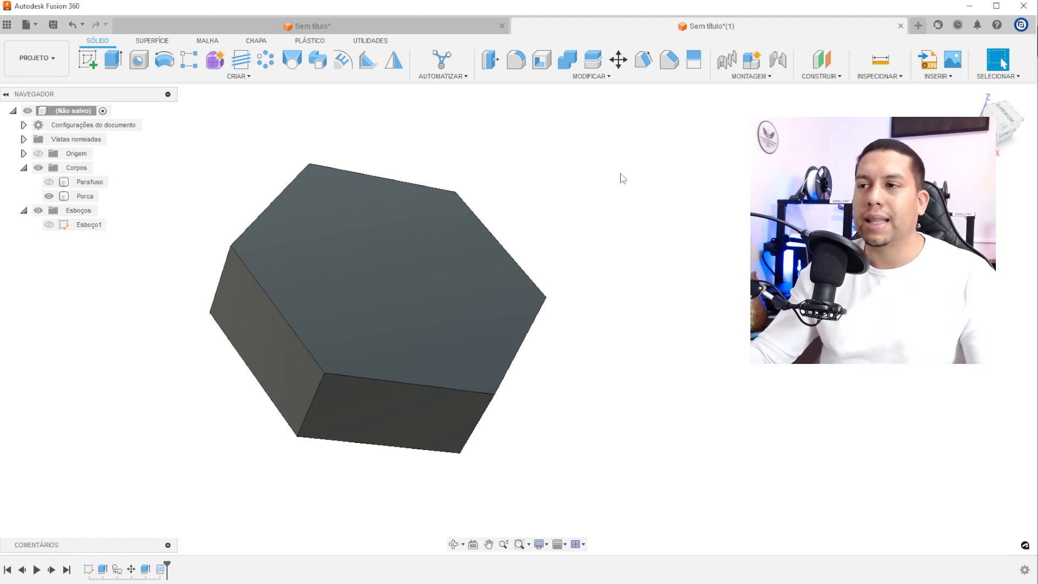
- Combine the bodies with a Cut, using Porca as target and Parafuso as tool, with the keep tools option enabled
left_click(569, 61)
left_click(90, 182)
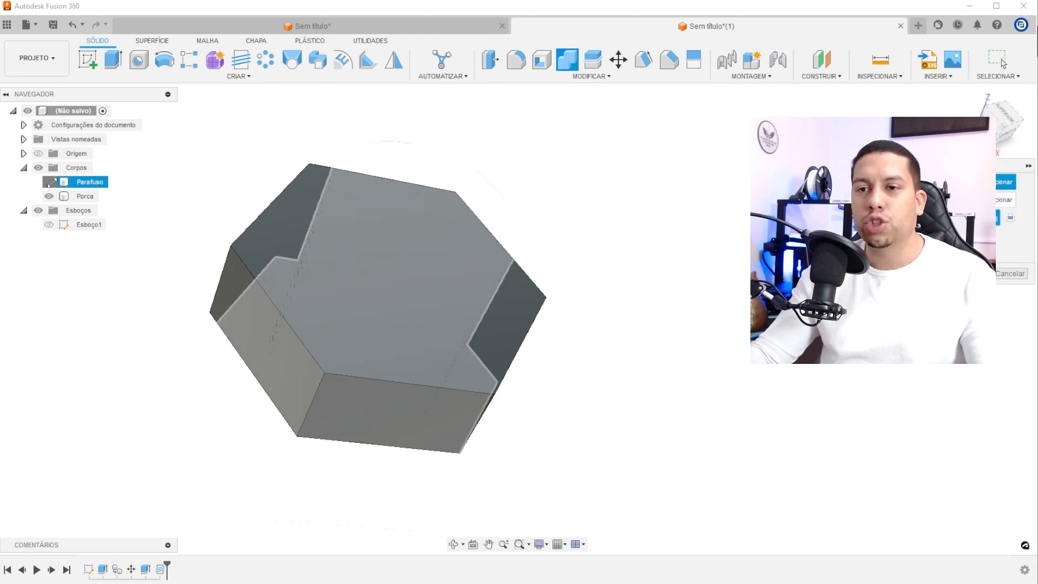
middle_click_drag(479, 178, 329, 210, "shift")
left_click(326, 221)
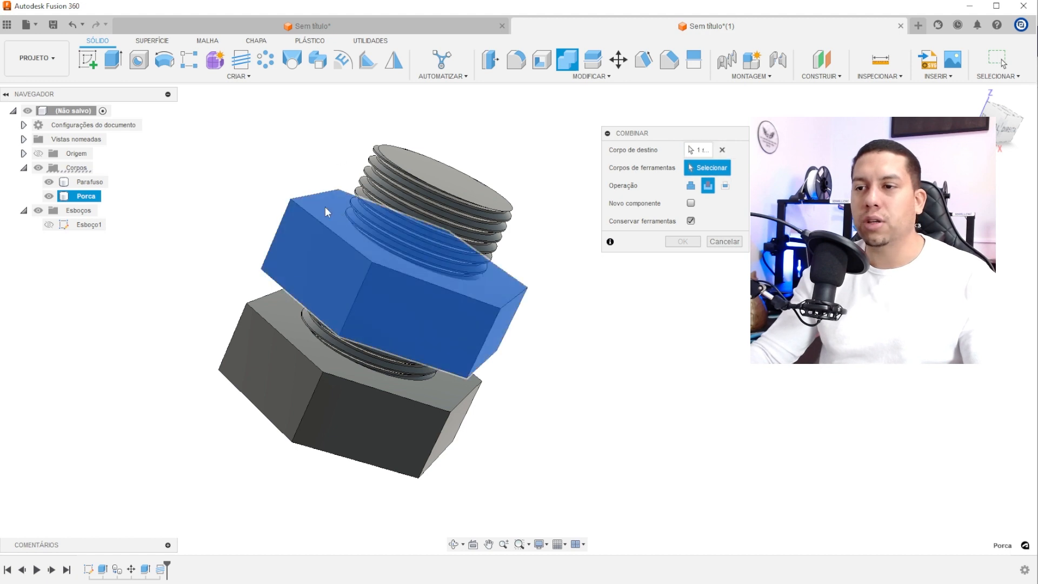
left_click(455, 174)
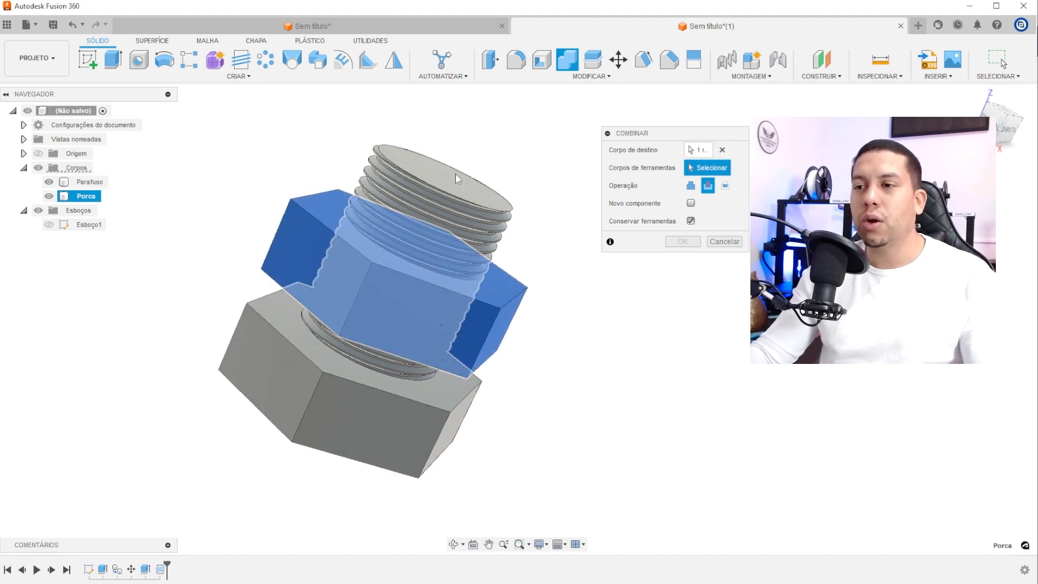
left_click(436, 196)
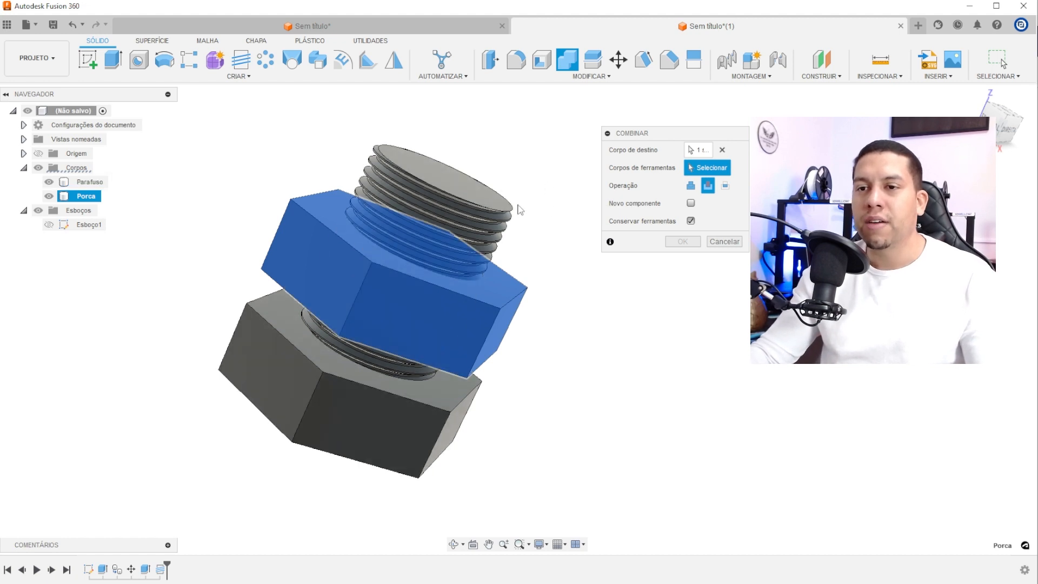
left_click_drag(663, 142, 643, 129)
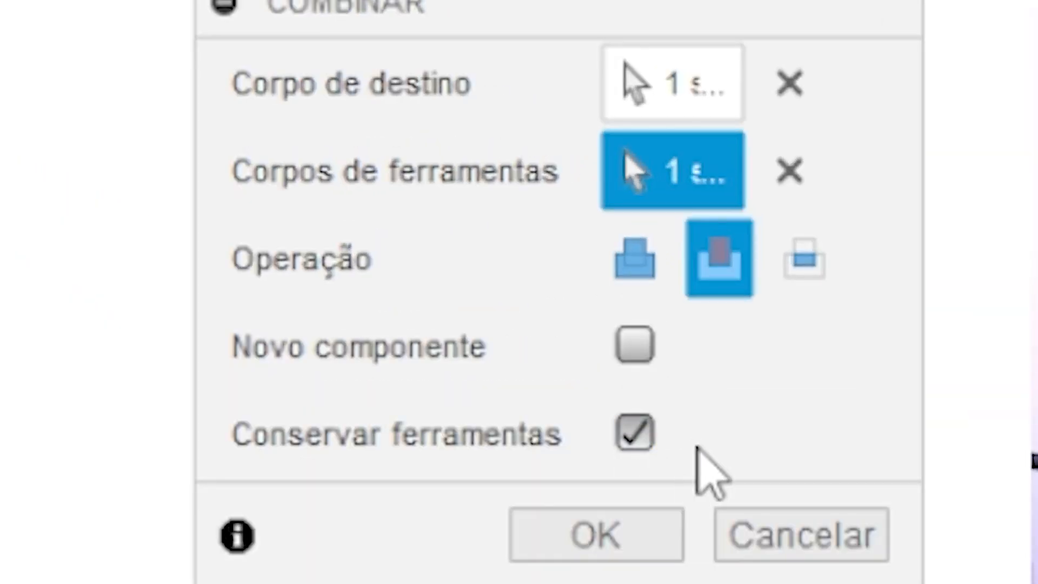
left_click(668, 520)
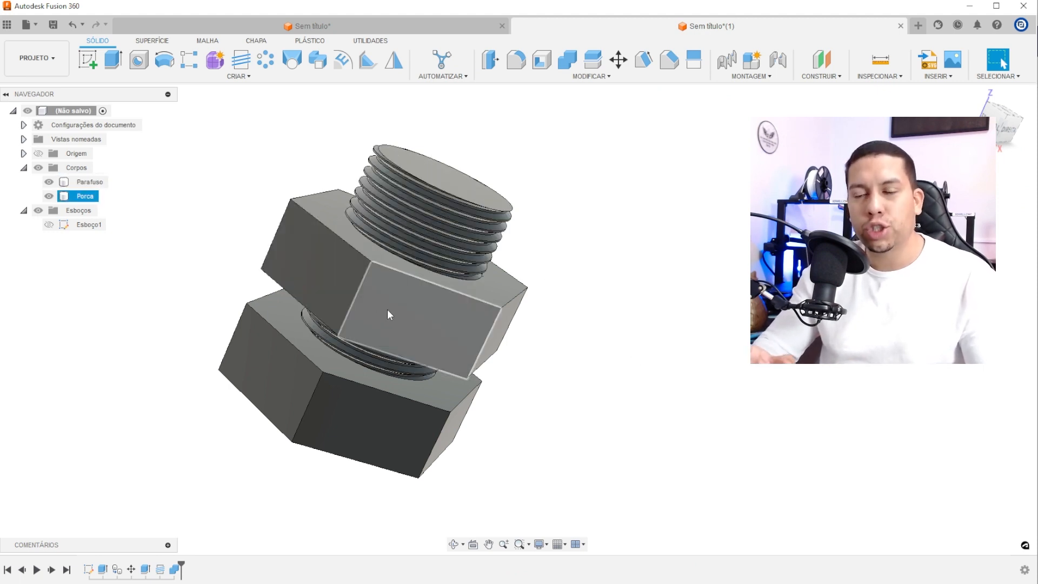
- Edit the Combine feature, turning the keep tools option off and on again to compare the resulting bodies
double_click(174, 569)
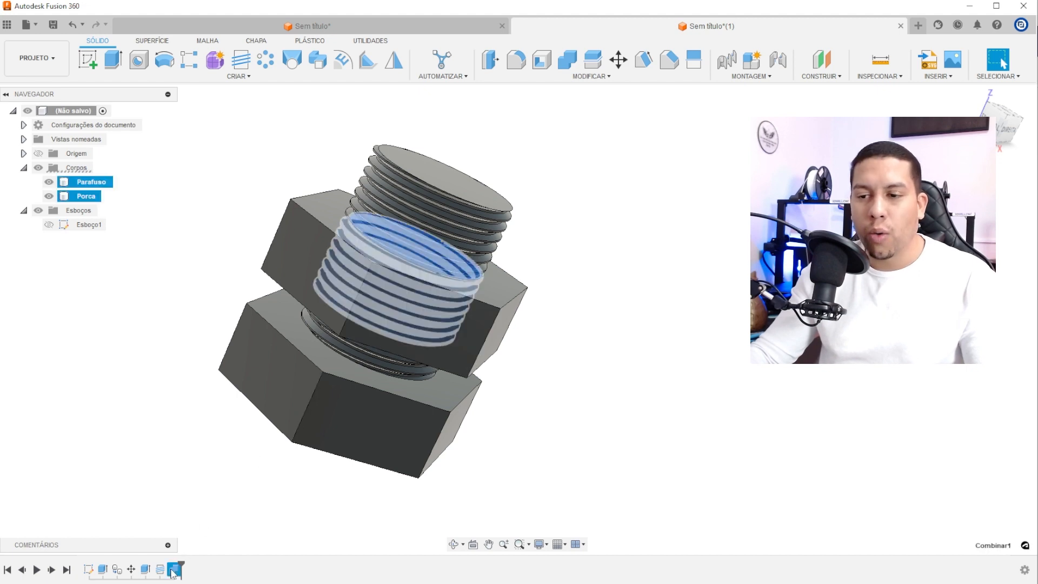
left_click_drag(960, 167, 630, 128)
left_click(640, 210)
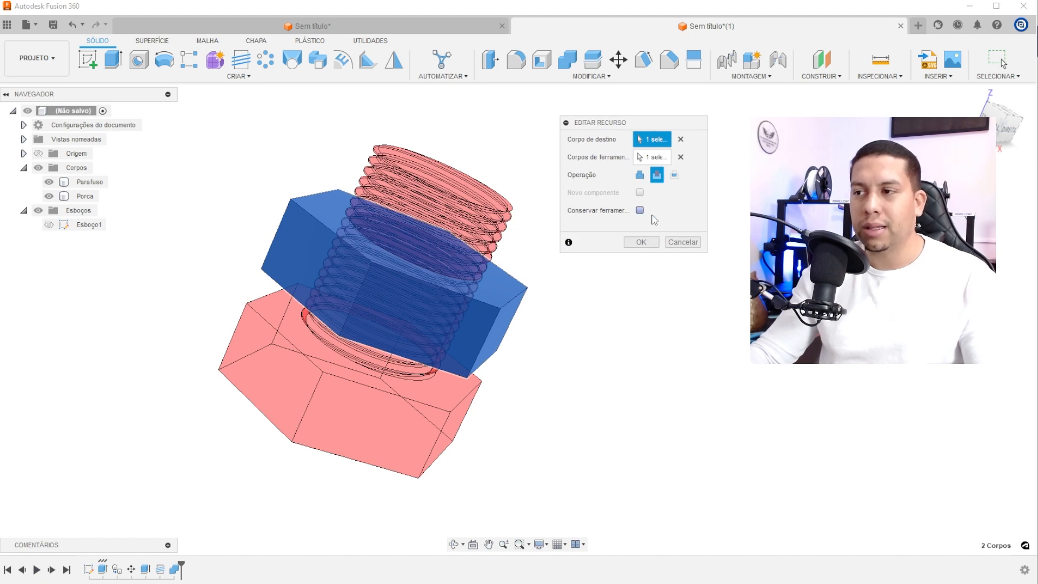
left_click(642, 242)
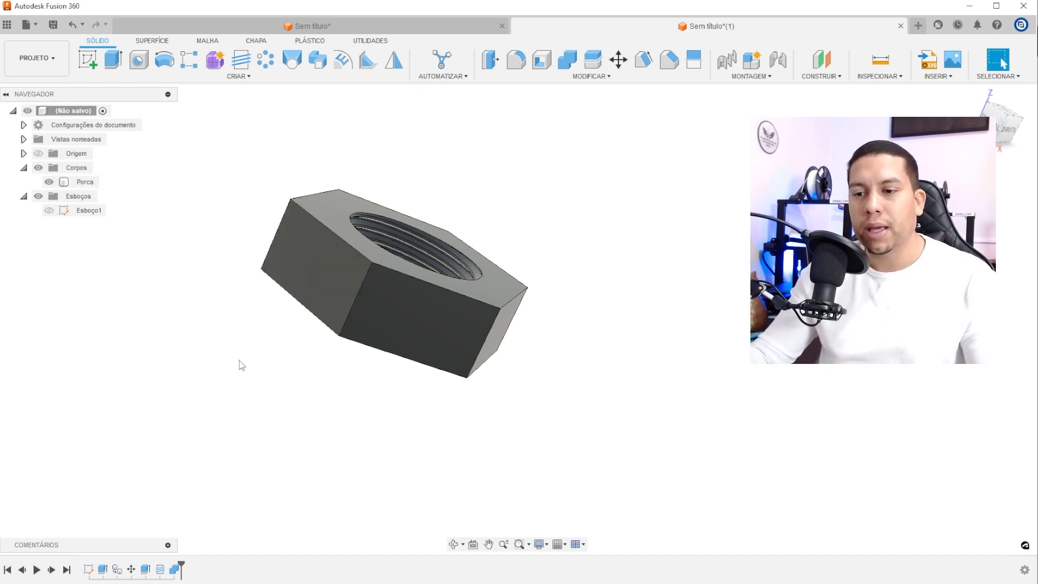
double_click(178, 570)
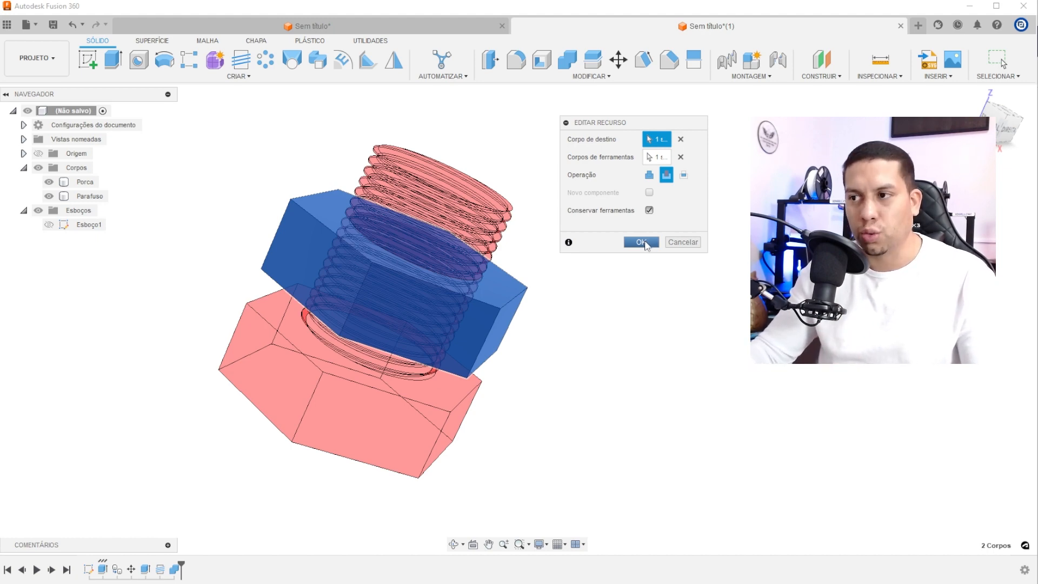
left_click(642, 242)
- Examine the assembled bolt and nut from several angles, including the thread where it passes through the nut
scroll(686, 267, "up", 10)
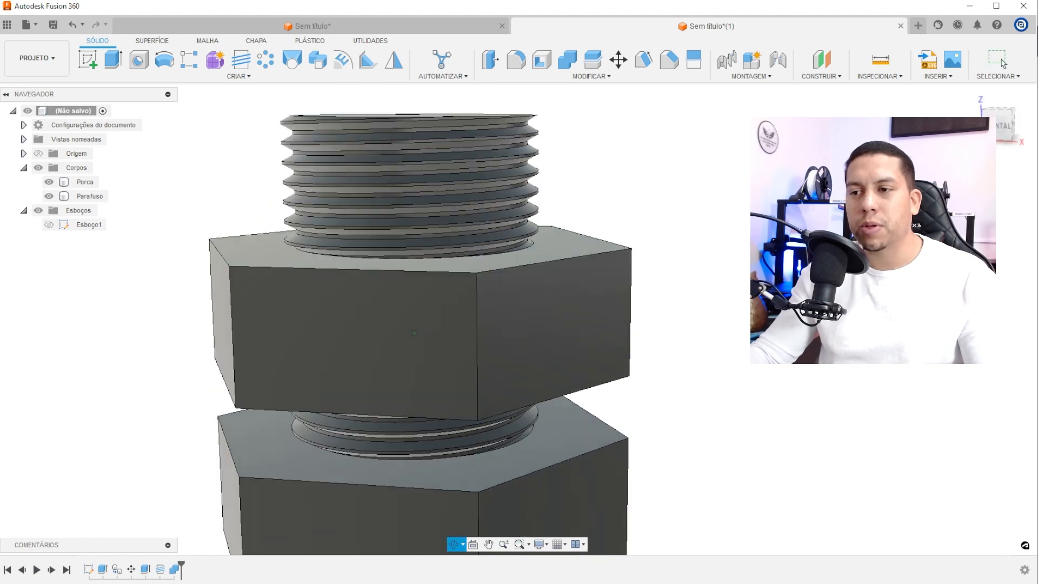
middle_click_drag(686, 267, 734, 246, "shift")
scroll(709, 174, "down", 3)
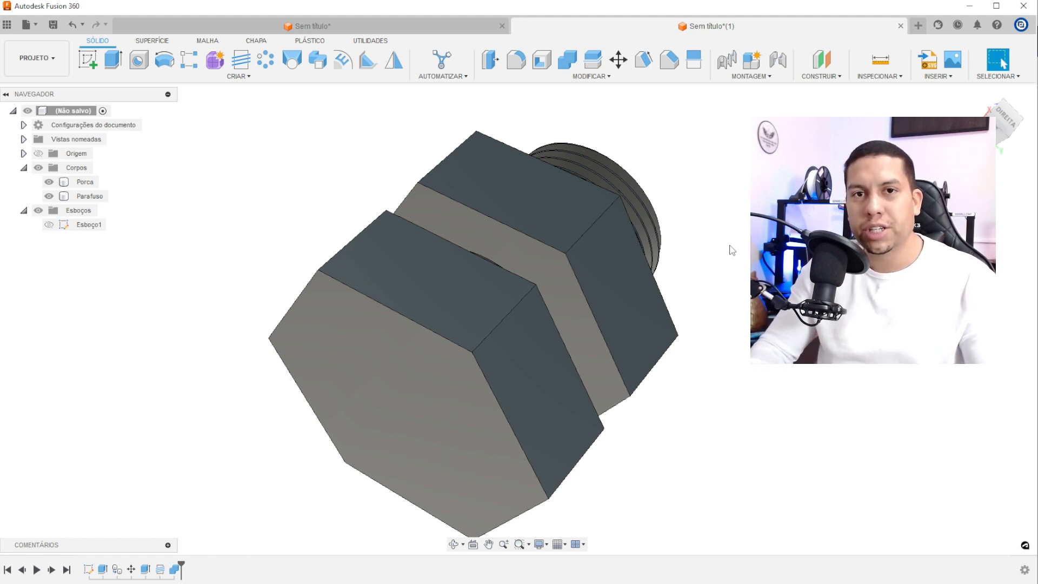
left_click(515, 205)
middle_click_drag(515, 205, 485, 233, "shift")
left_click(570, 181)
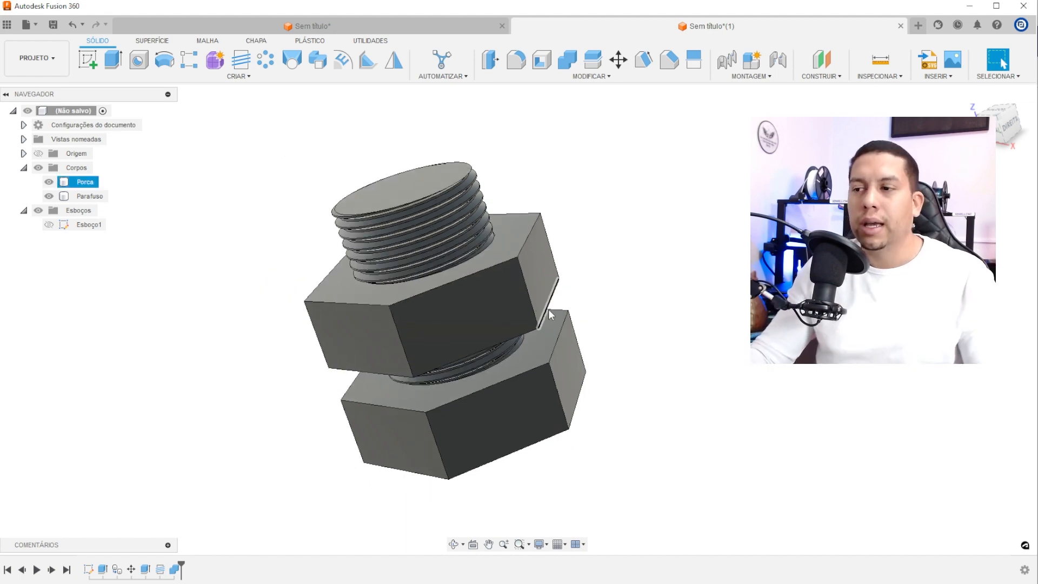
scroll(531, 197, "up", 3)
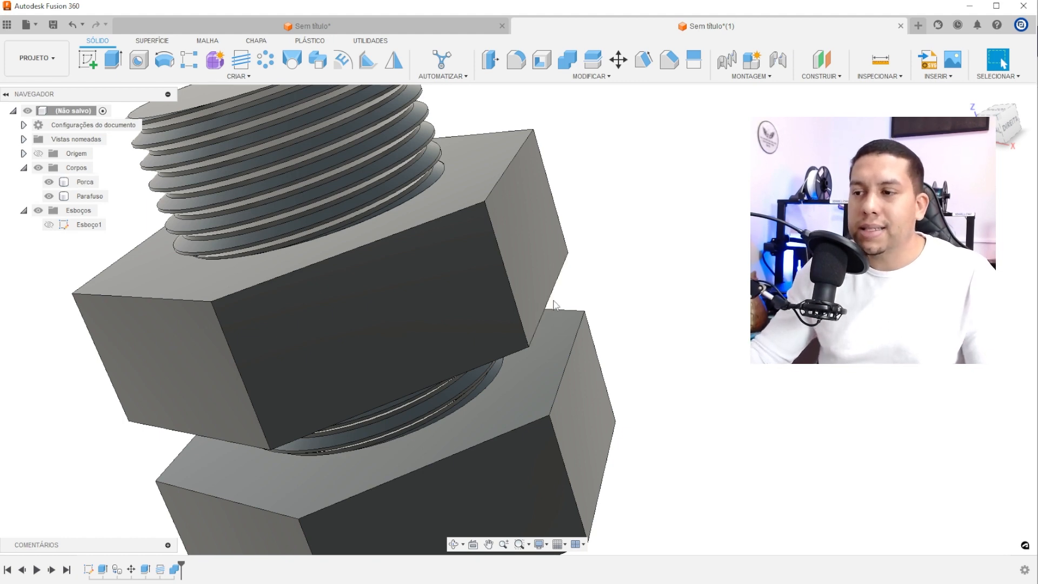
scroll(554, 299, "down", 3)
- Create a section analysis offset -30 mm from a side face of the nut and inspect the mating thread profiles
key("ctrl")
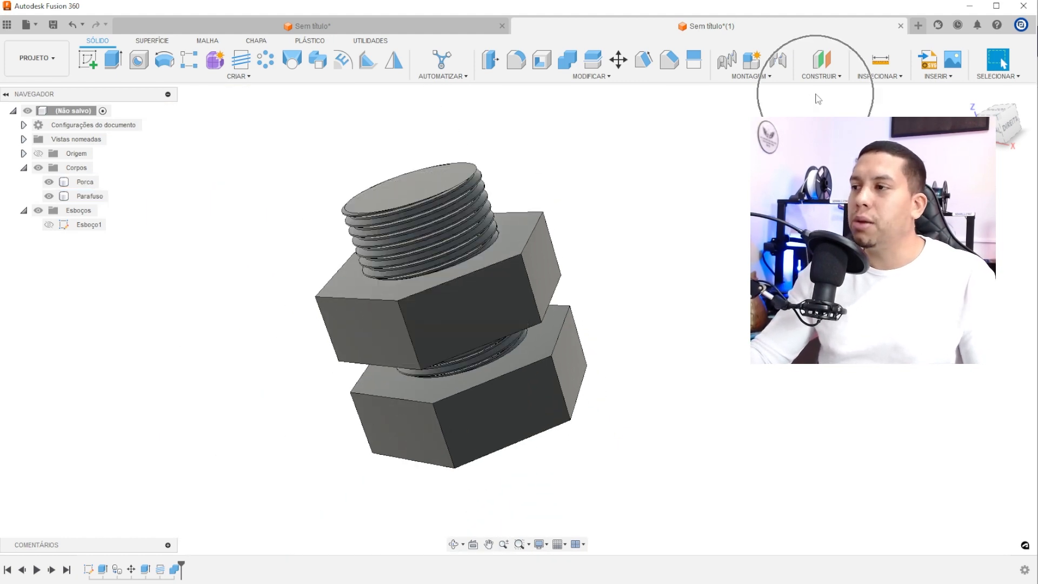
left_click(863, 77)
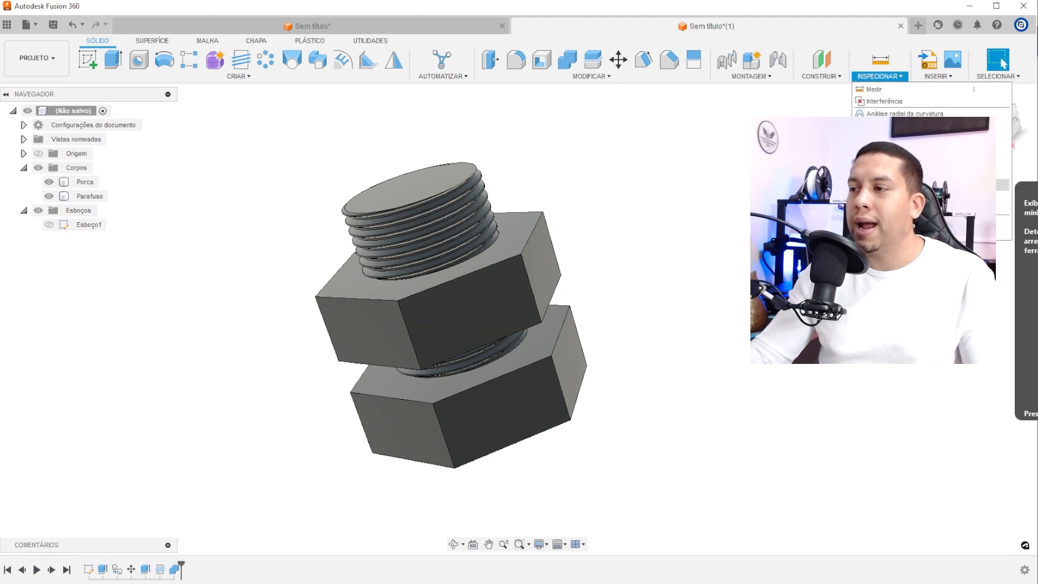
left_click(887, 201)
left_click(536, 290)
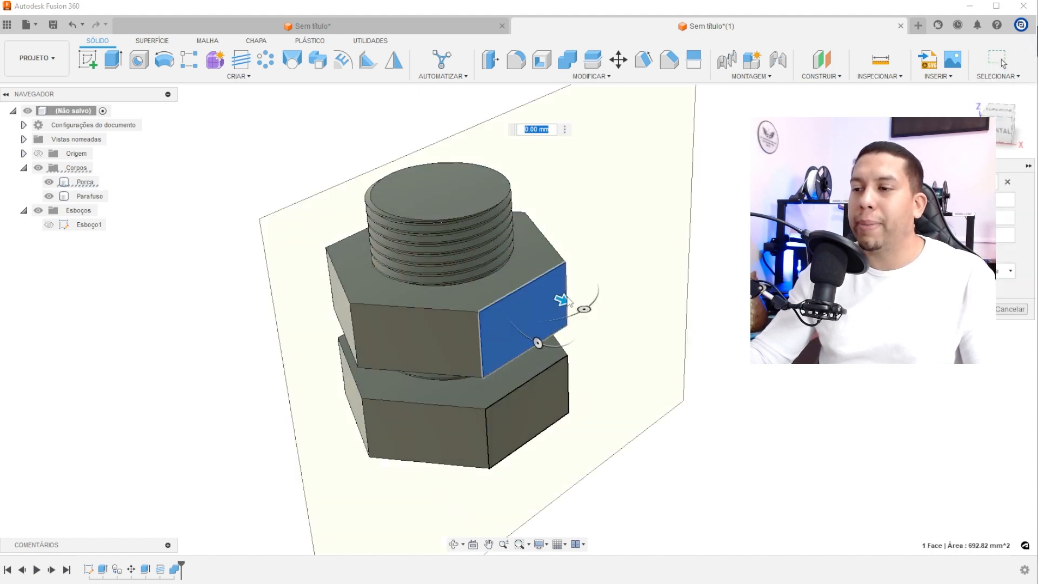
left_click_drag(541, 295, 475, 272)
scroll(456, 232, "up", 3)
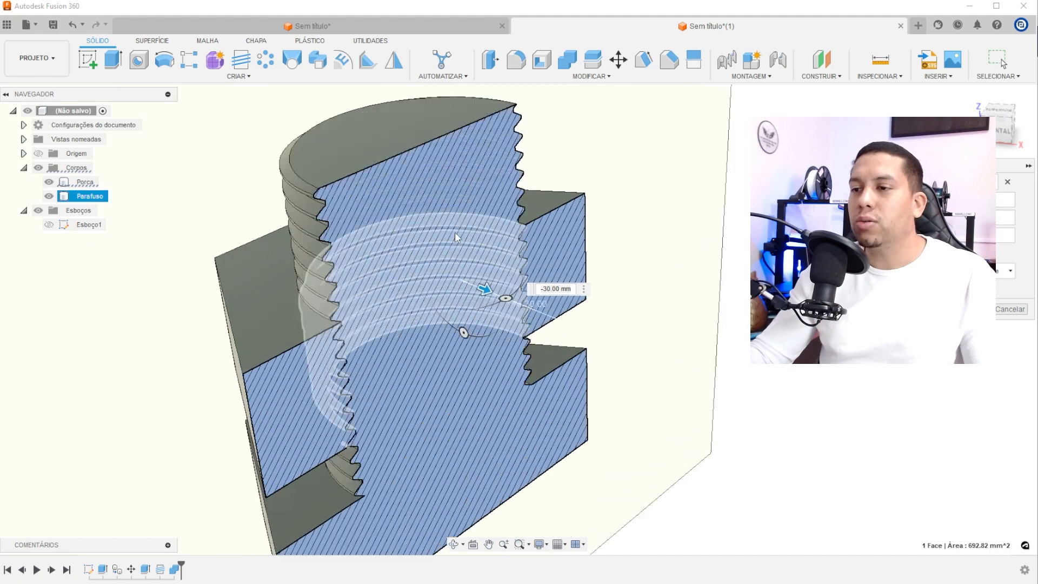
key("Return")
scroll(586, 254, "up", 5)
middle_click_drag(563, 232, 452, 175, "shift")
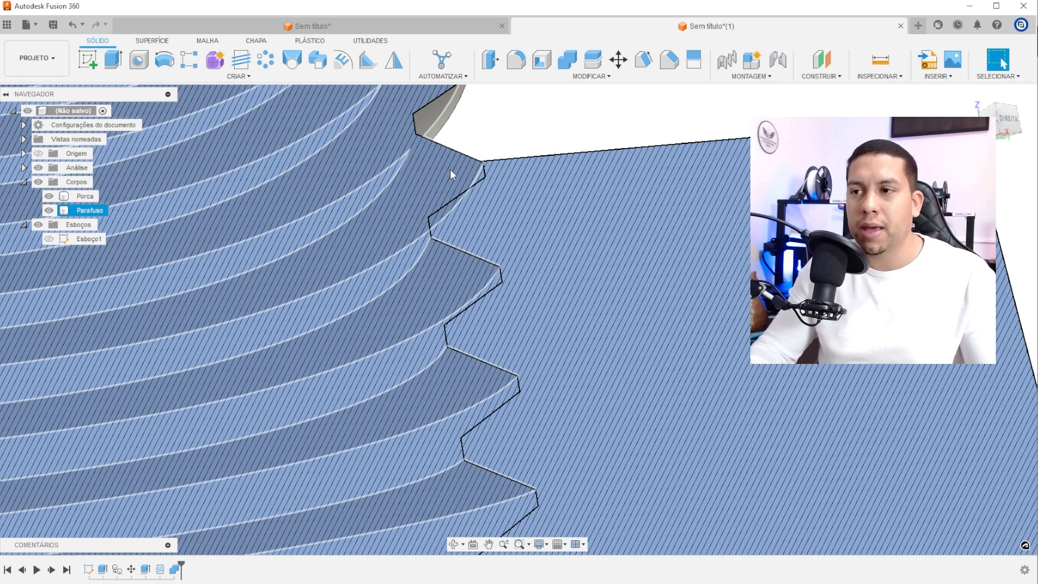
scroll(450, 170, "down", 6)
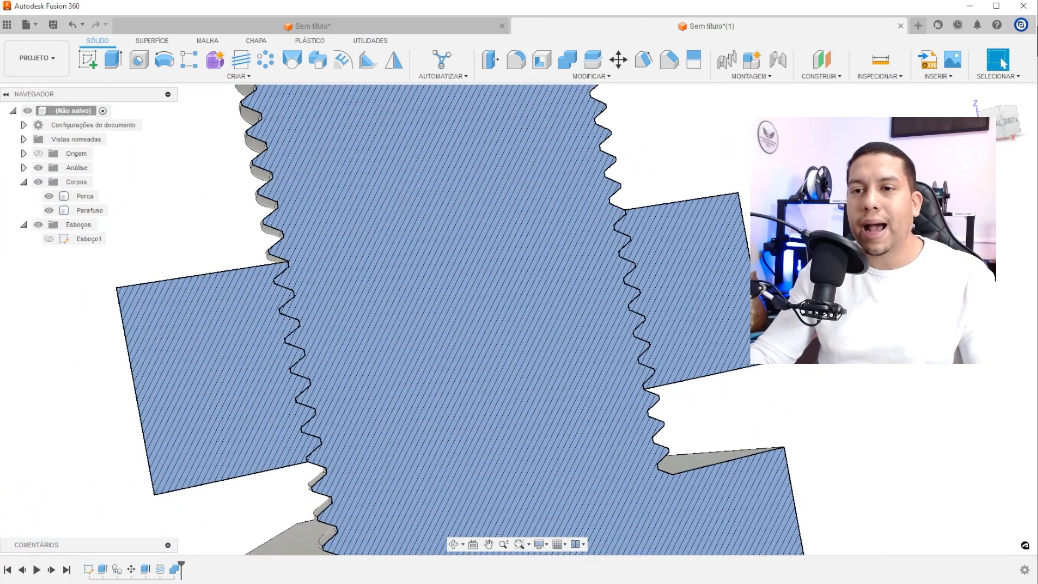
- Hide the section analysis and the Parafuso body to isolate the threaded nut
left_click(38, 167)
scroll(244, 193, "down", 3)
middle_click_drag(340, 187, 336, 232, "shift")
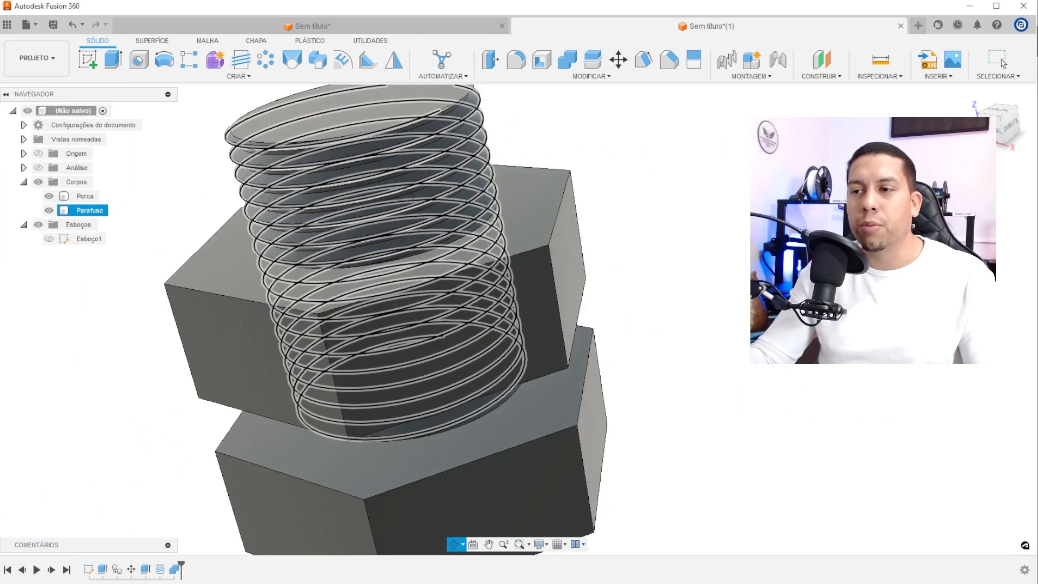
left_click(48, 211)
middle_click_drag(357, 281, 651, 202, "shift")
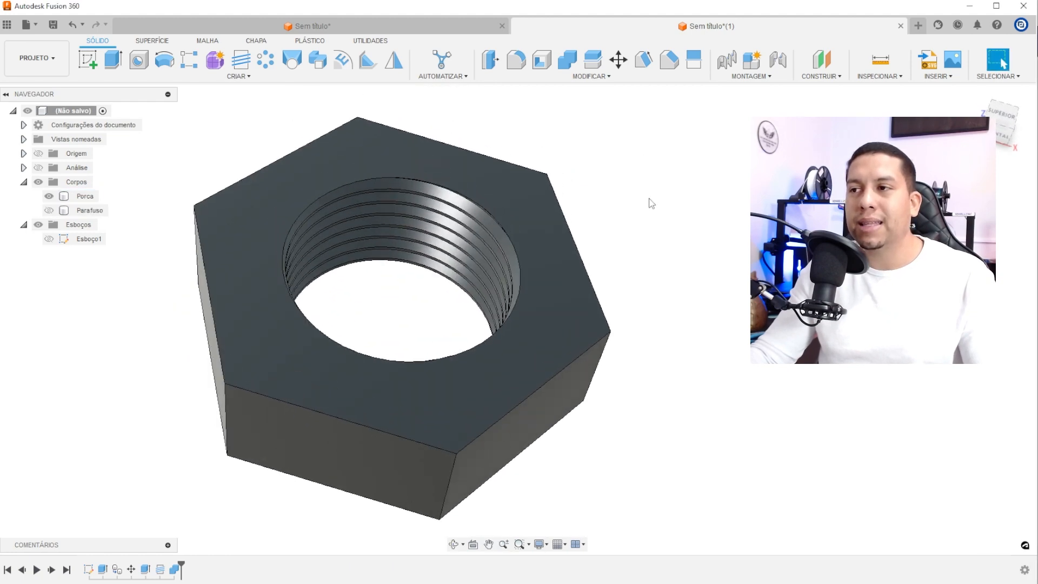
- Try Press/Pull on one hexagonal side face of the nut, offsetting it outward by 12 mm
left_click(492, 59)
middle_click_drag(533, 179, 545, 132, "shift")
scroll(464, 230, "up", 3)
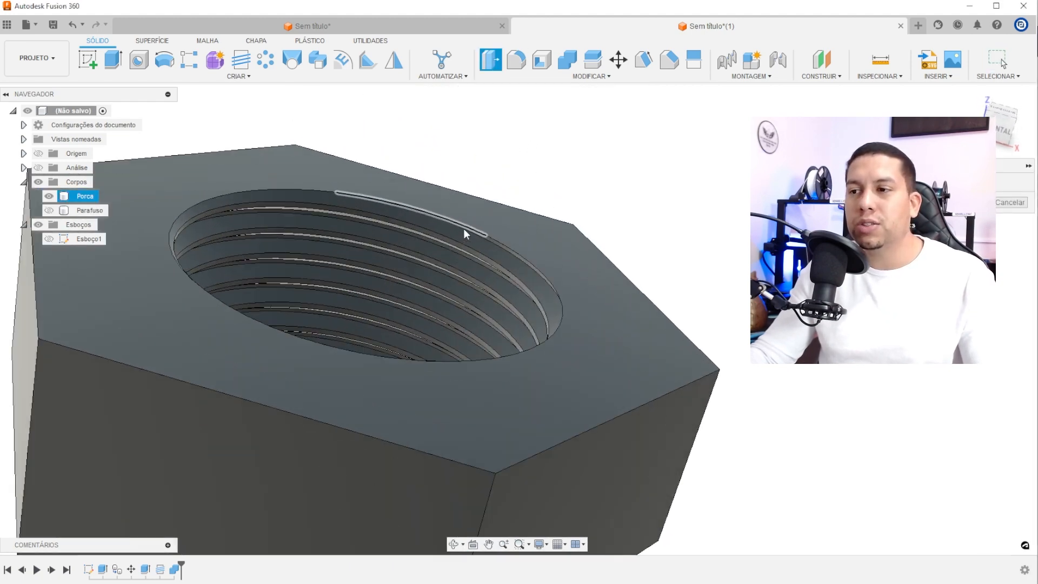
left_click_drag(946, 166, 582, 119)
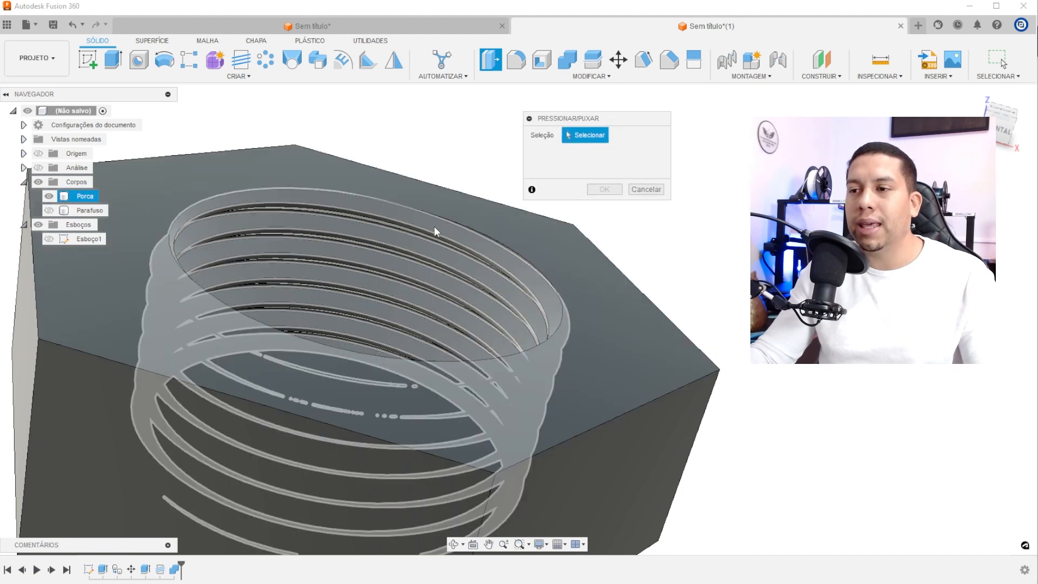
scroll(430, 223, "up", 5)
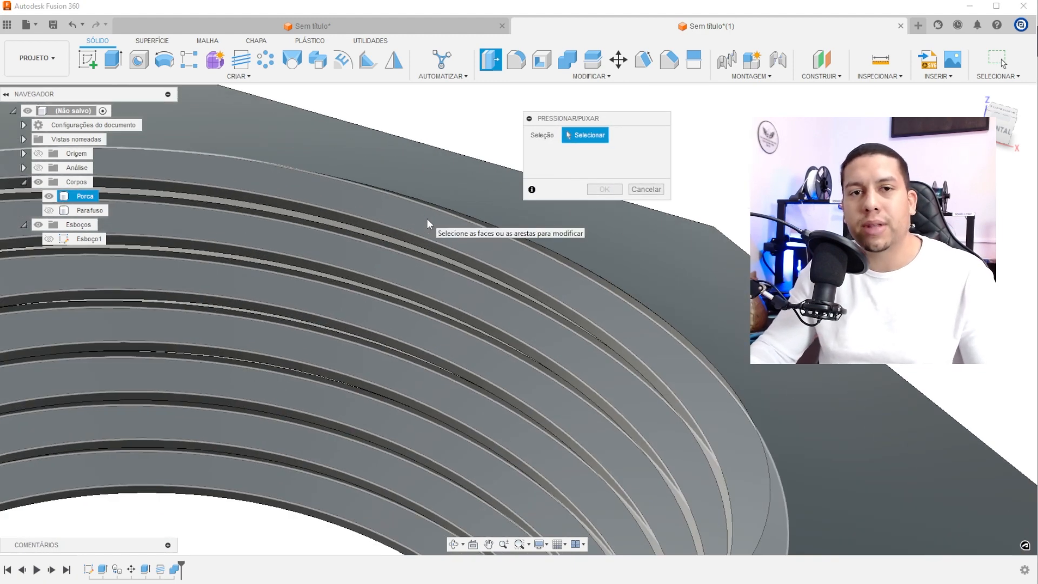
scroll(378, 208, "down", 10)
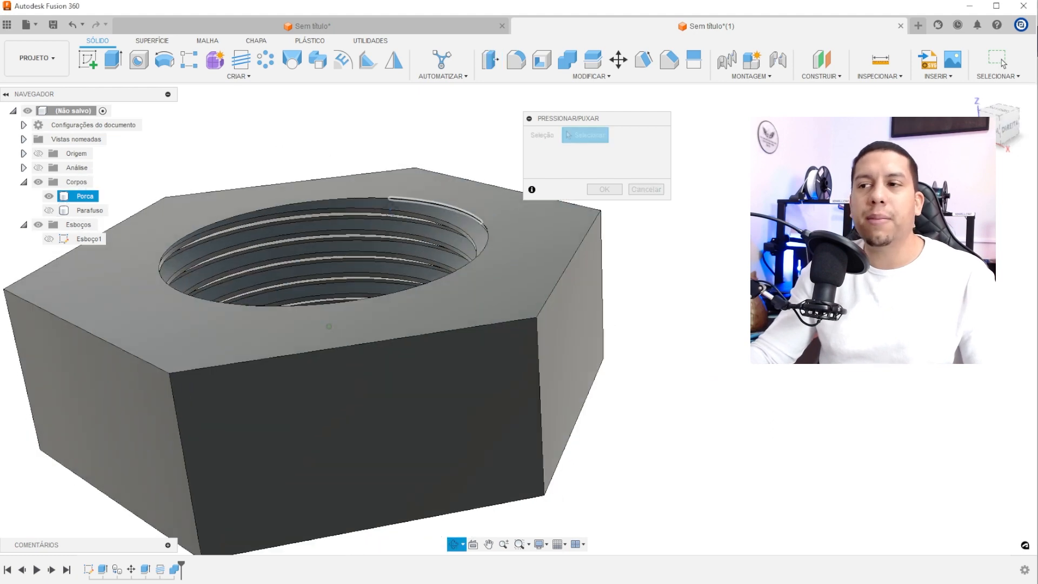
middle_click_drag(478, 180, 432, 164, "shift")
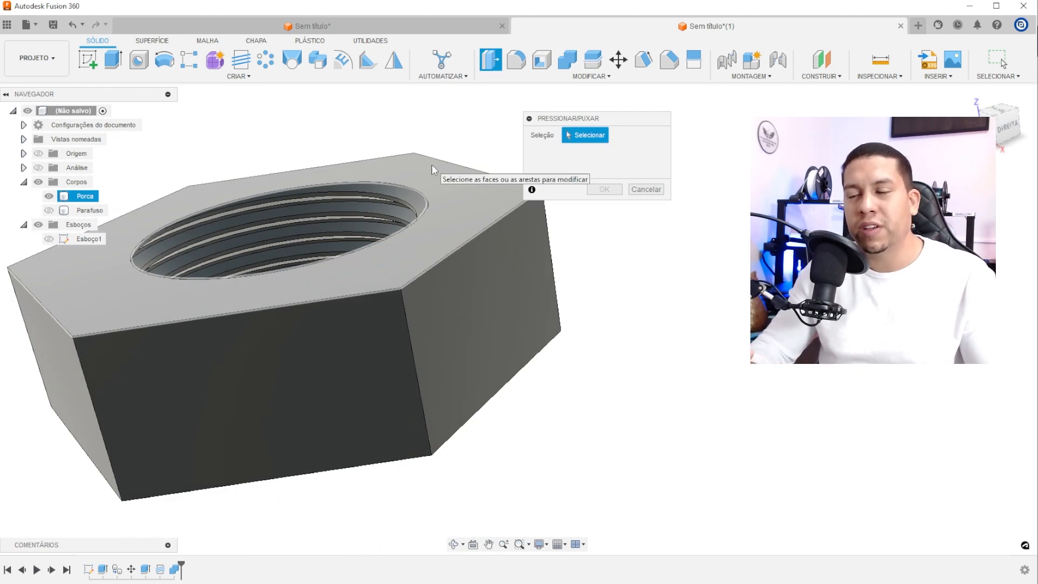
left_click(501, 292)
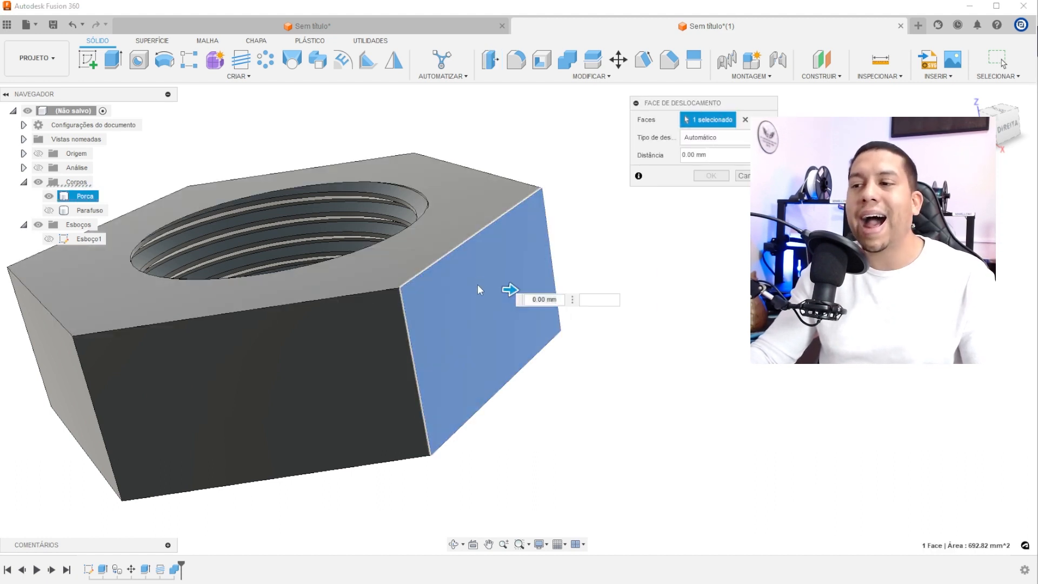
left_click_drag(510, 290, 601, 294)
middle_click_drag(568, 216, 573, 262, "shift")
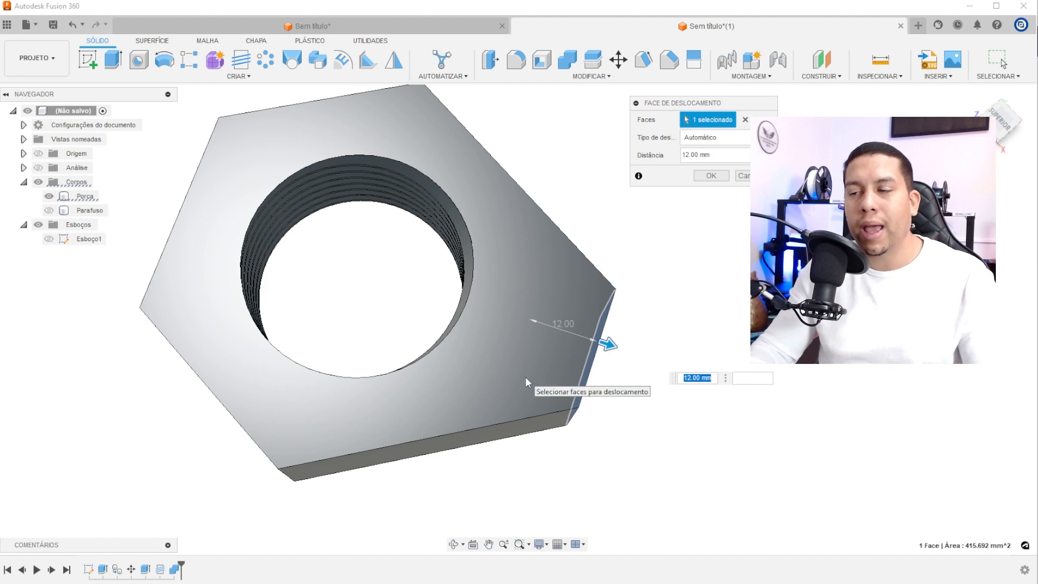
key("Escape")
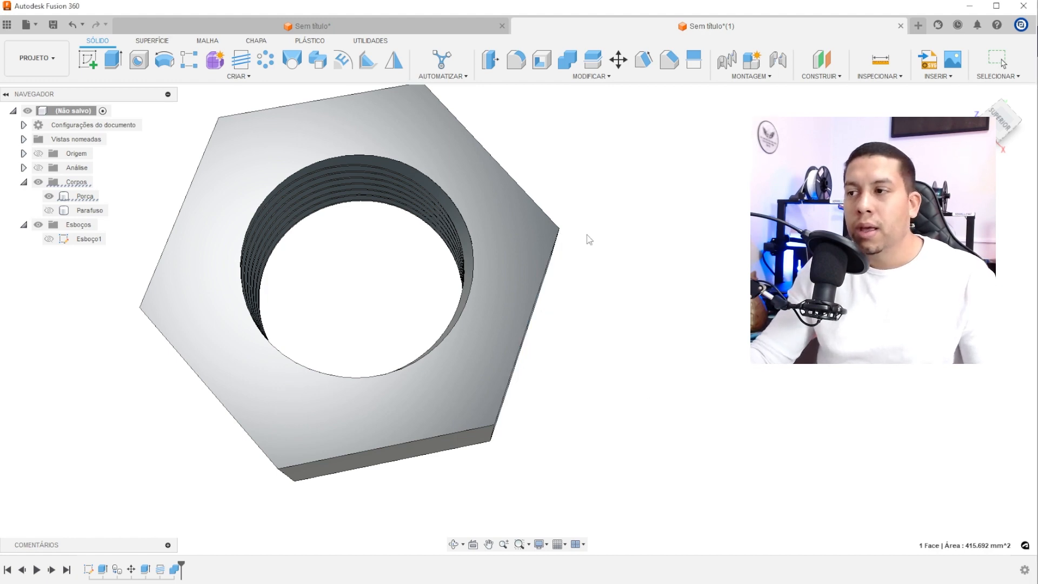
- Offset the four faces of the nut's internal thread by -0.3 mm with Press/Pull
middle_click_drag(522, 164, 526, 119, "shift")
left_click(493, 63)
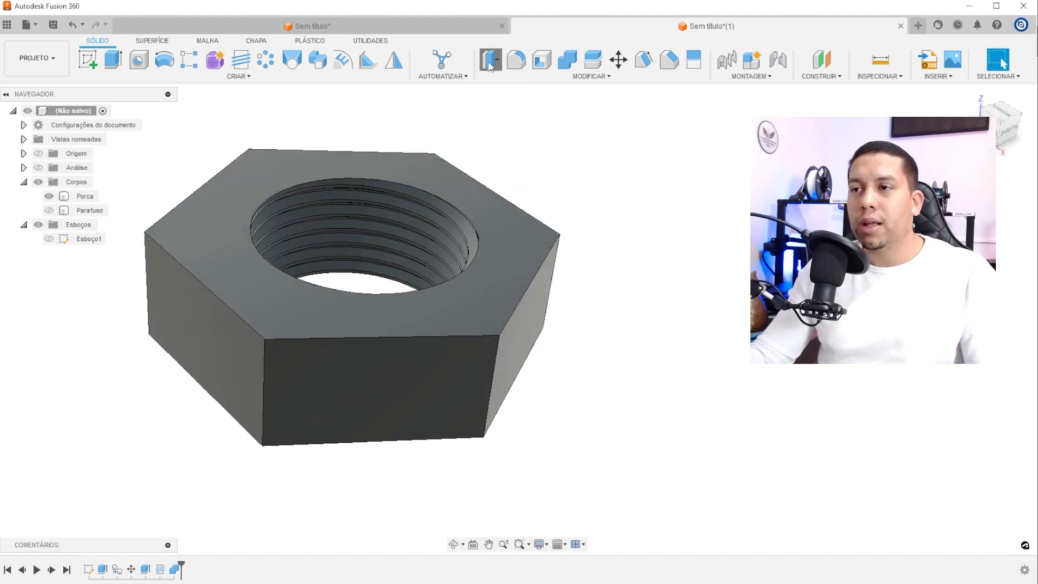
scroll(453, 194, "up", 5)
left_click(424, 206)
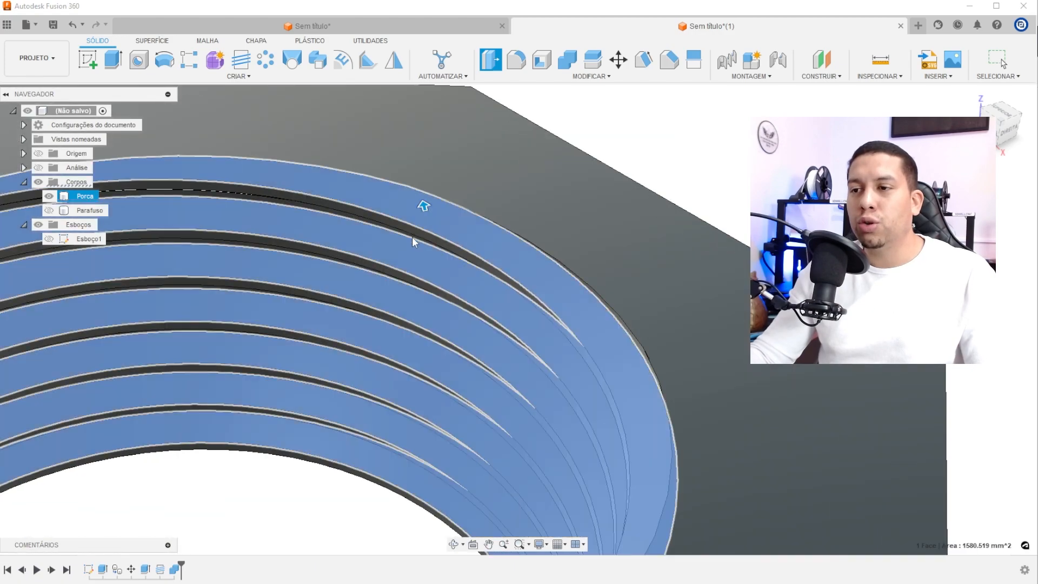
left_click(411, 232)
middle_click_drag(406, 238, 400, 195, "shift")
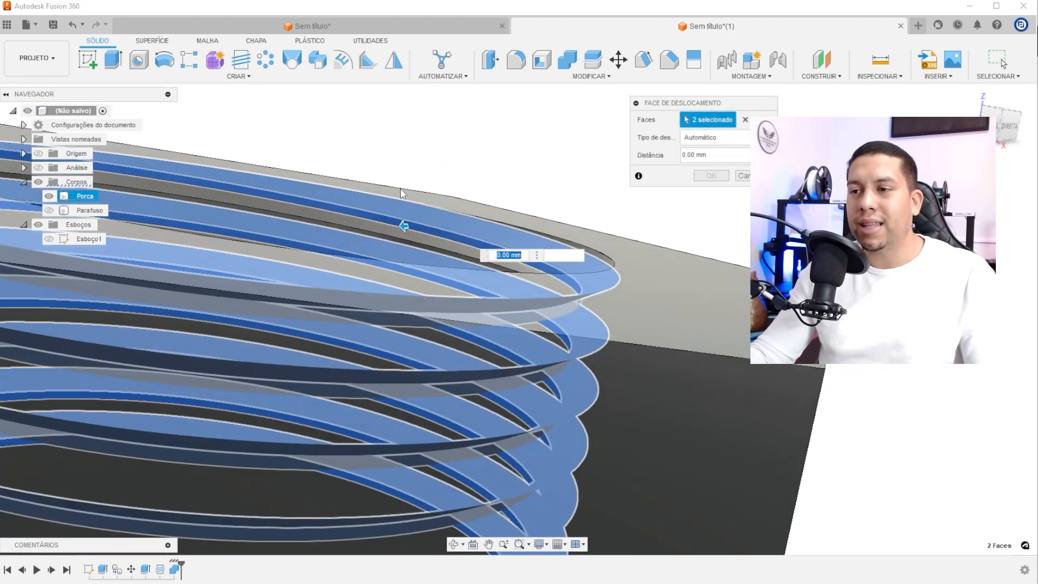
scroll(399, 198, "up", 2)
left_click(373, 237)
scroll(377, 216, "down", 4)
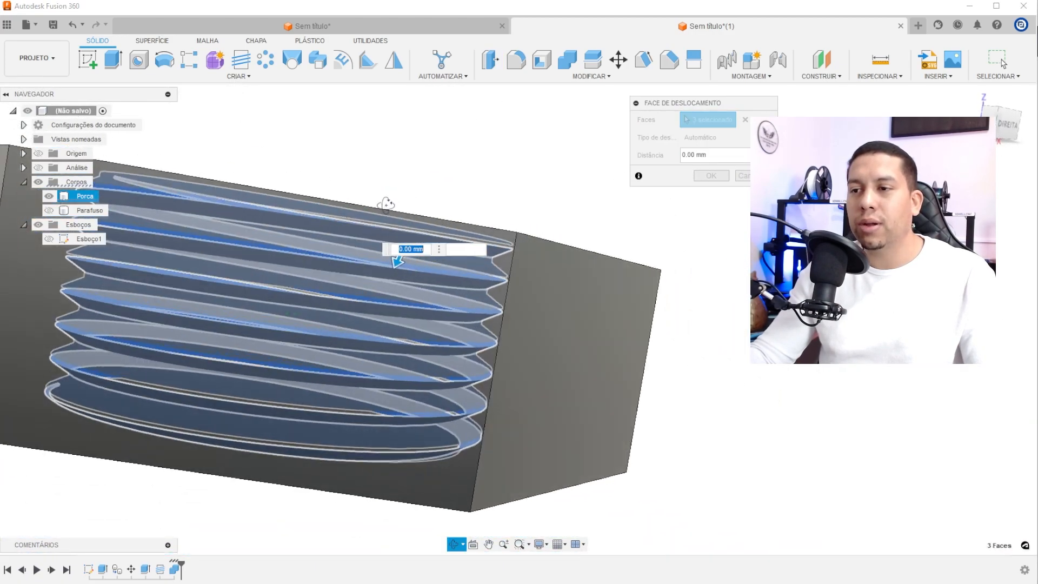
left_click(393, 231)
scroll(384, 232, "up", 5)
scroll(357, 227, "down", 5)
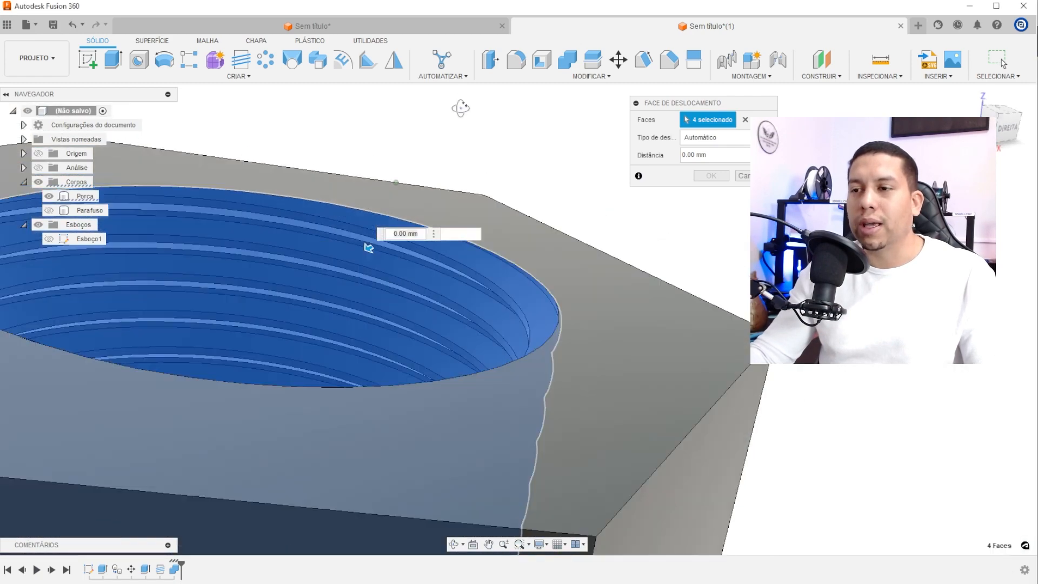
scroll(418, 206, "up", 2)
scroll(442, 297, "up", 2)
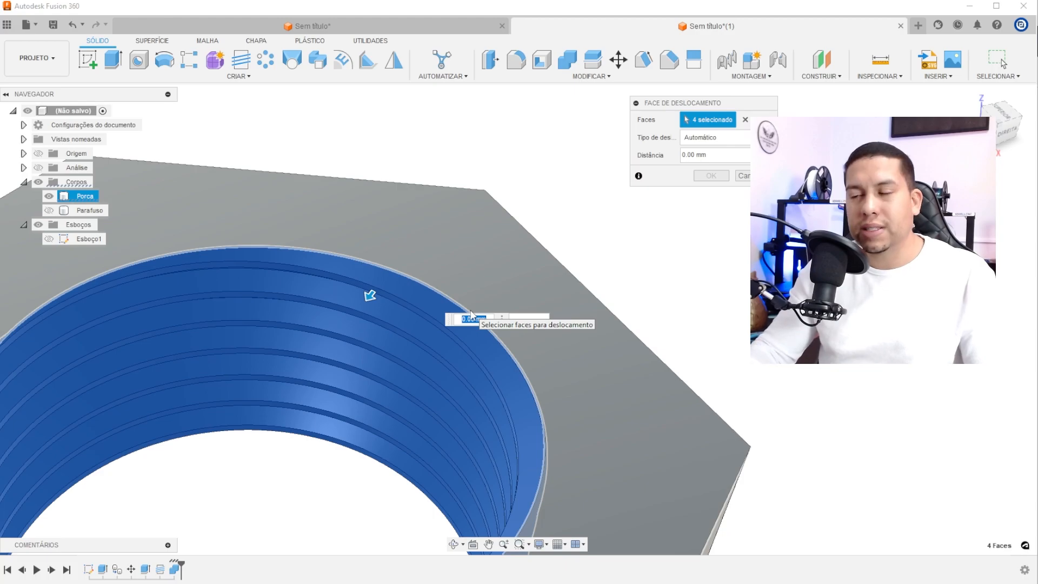
key("BackSpace")
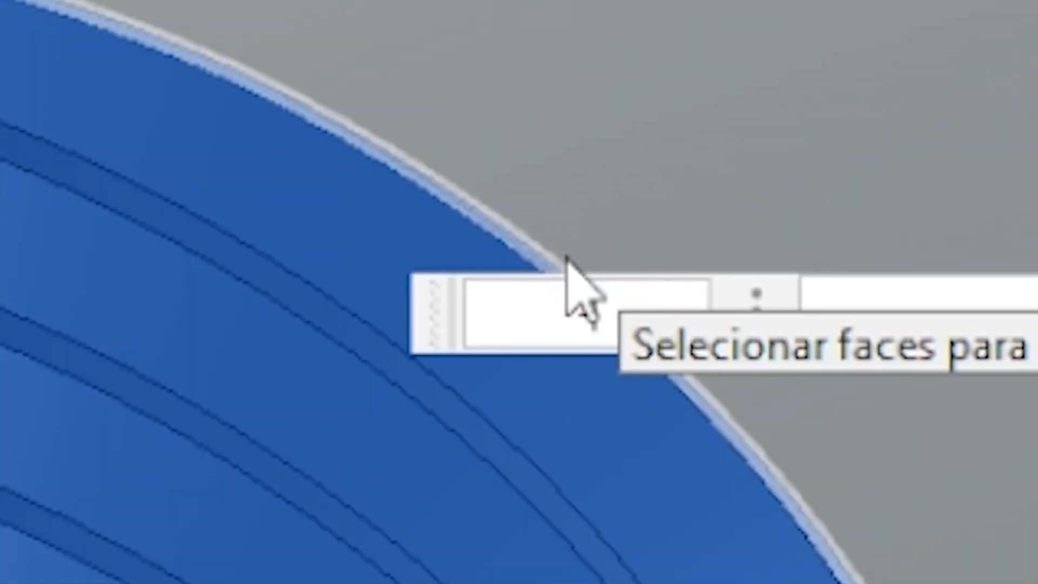
type("-3")
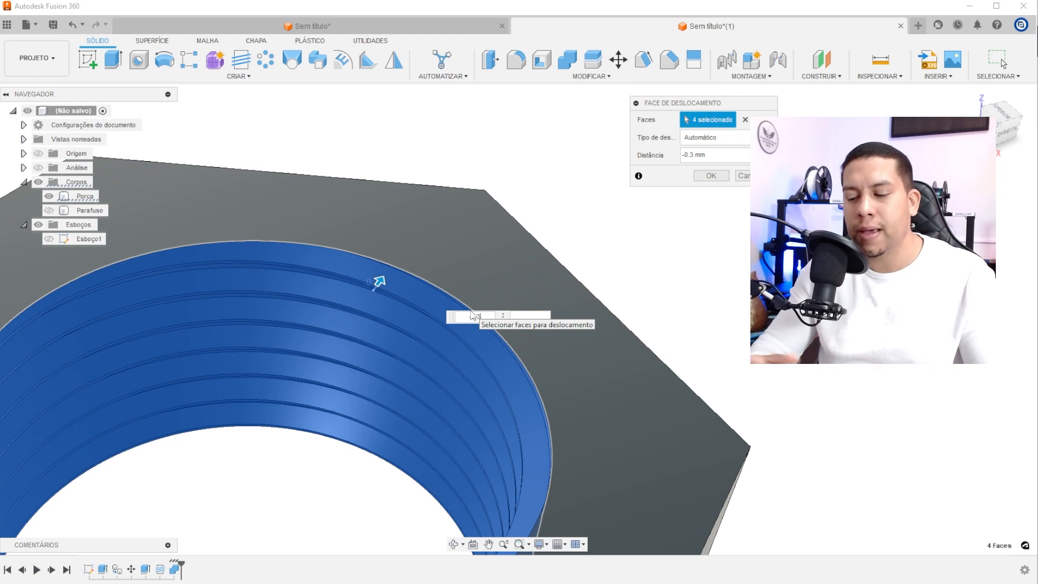
scroll(472, 314, "down", 2)
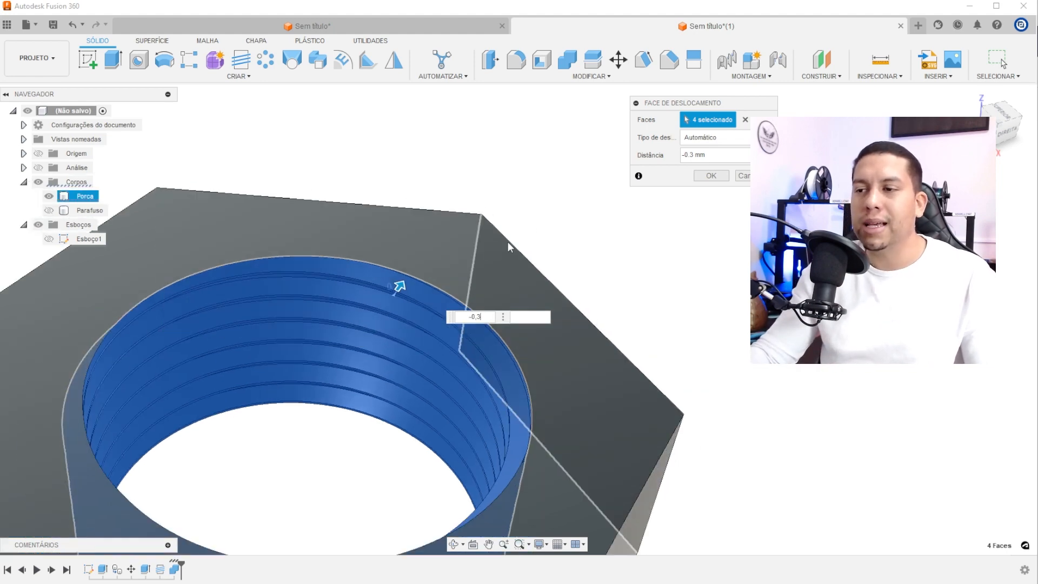
middle_click_drag(508, 243, 513, 183, "shift")
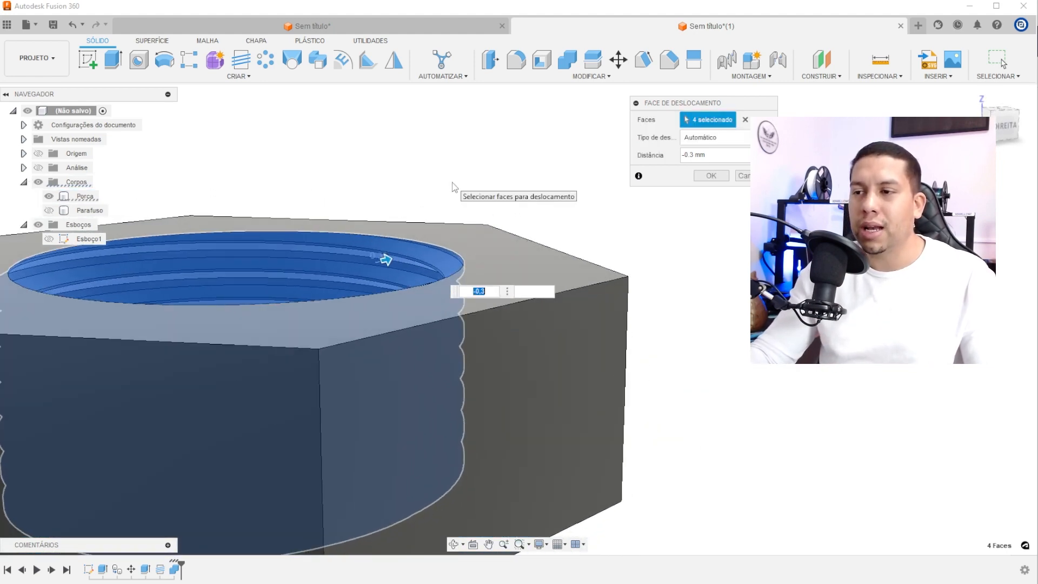
key("Return")
- Show the Parafuso body and the section analysis, and inspect the clearance between the bolt and nut thread profiles
left_click(49, 211)
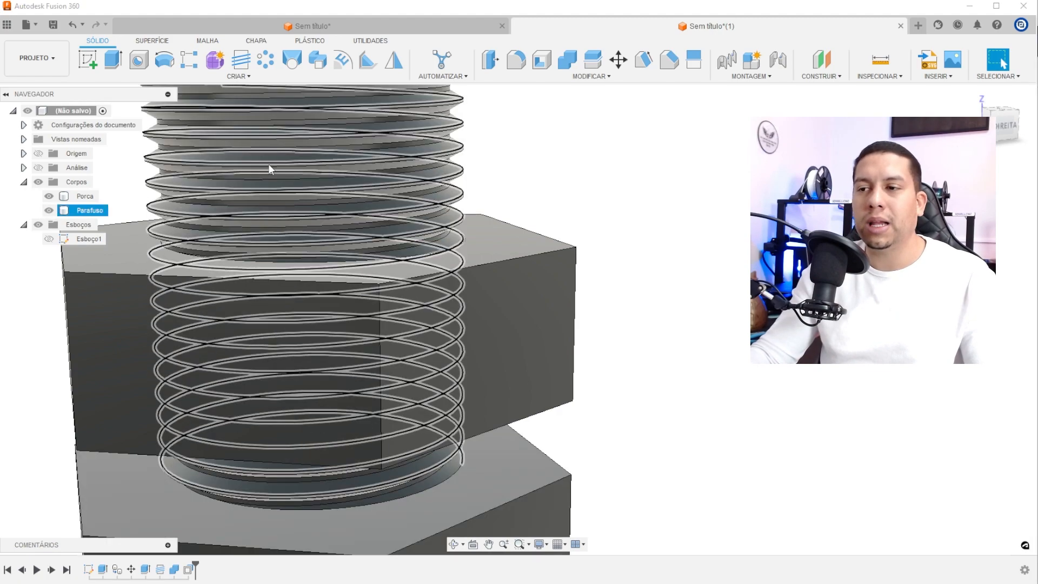
left_click(38, 168)
scroll(325, 200, "down", 2)
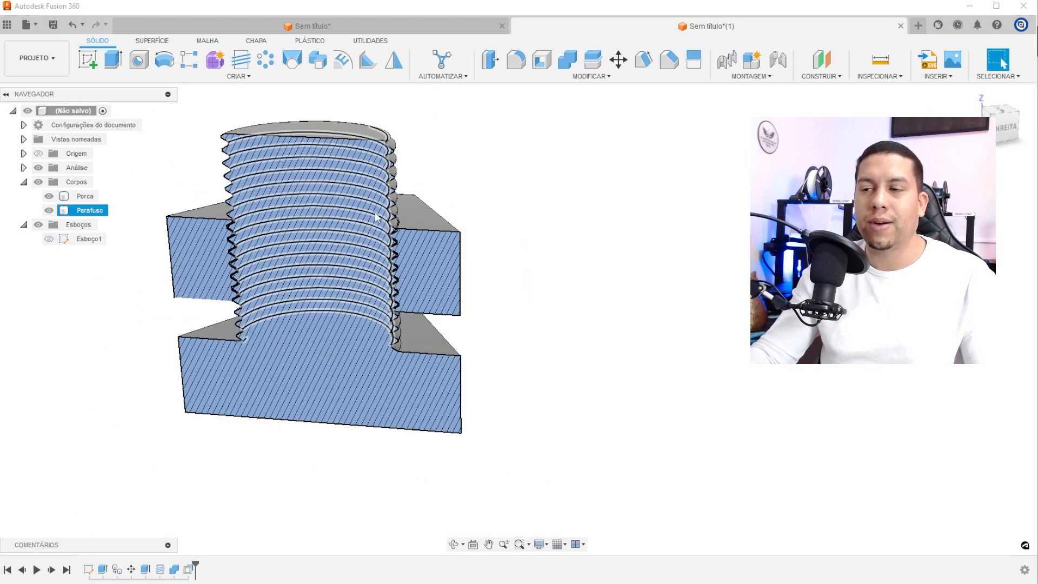
middle_click_drag(376, 216, 476, 181, "shift")
scroll(397, 225, "up", 2)
middle_click_drag(396, 225, 310, 251, "shift")
scroll(366, 285, "up", 4)
scroll(320, 266, "up", 1)
scroll(322, 264, "up", 2)
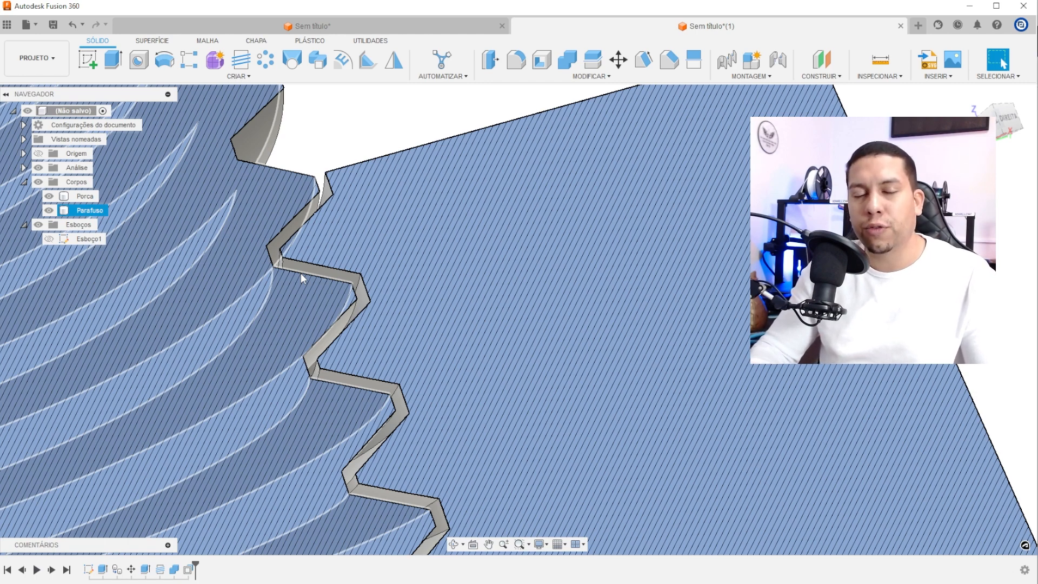
scroll(550, 310, "down", 8)
middle_click_drag(707, 310, 664, 201)
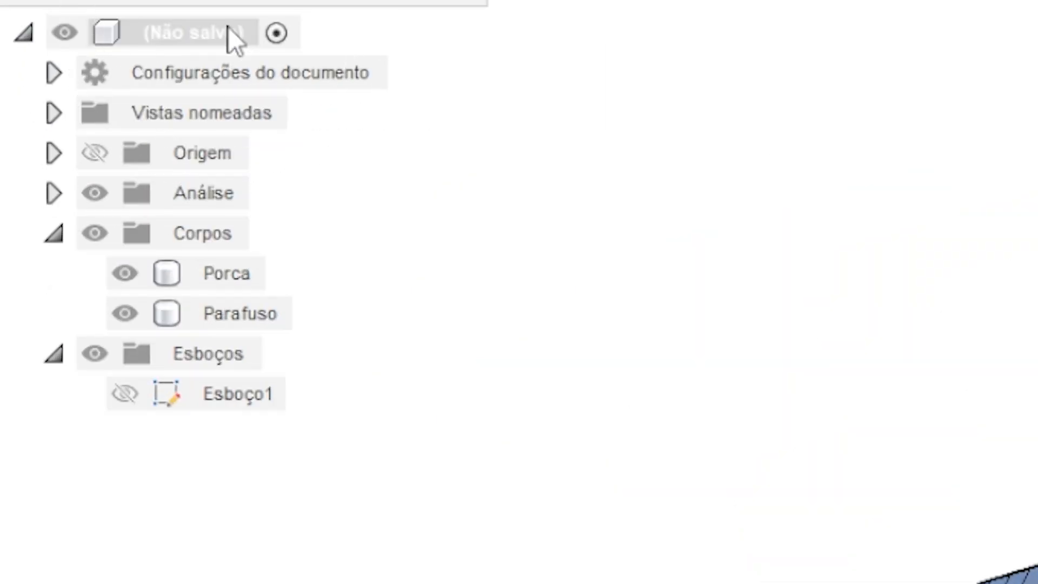
- Export the whole design as a mesh in 3MF format, as one file with high (Alto) refinement
right_click(85, 109)
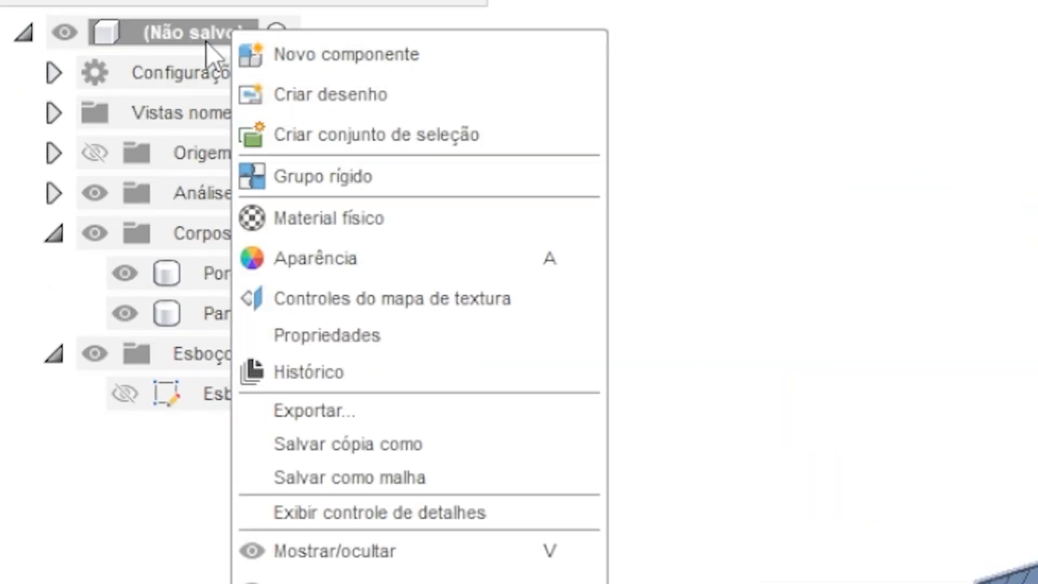
left_click(722, 427)
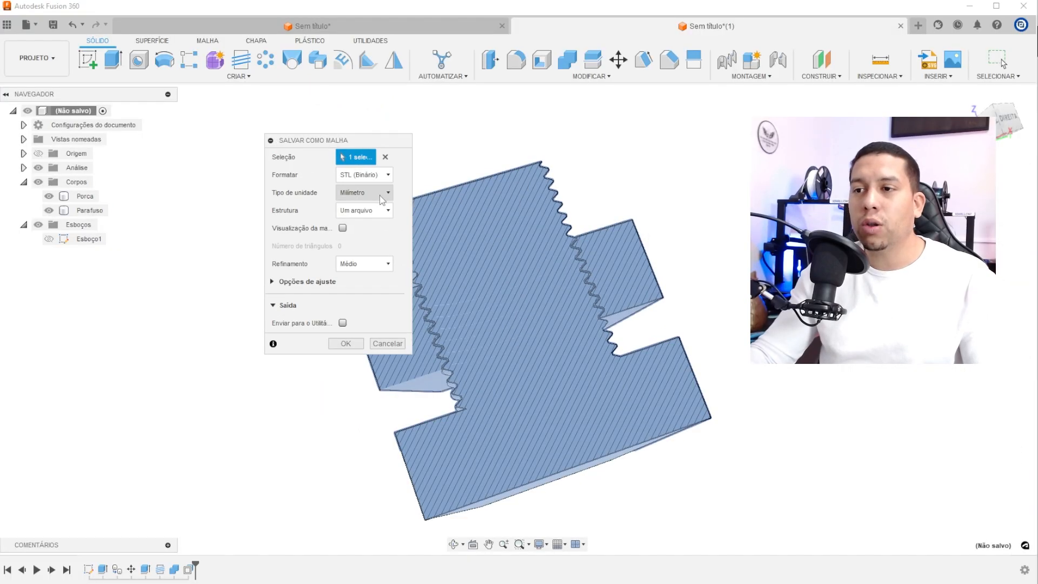
left_click(371, 180)
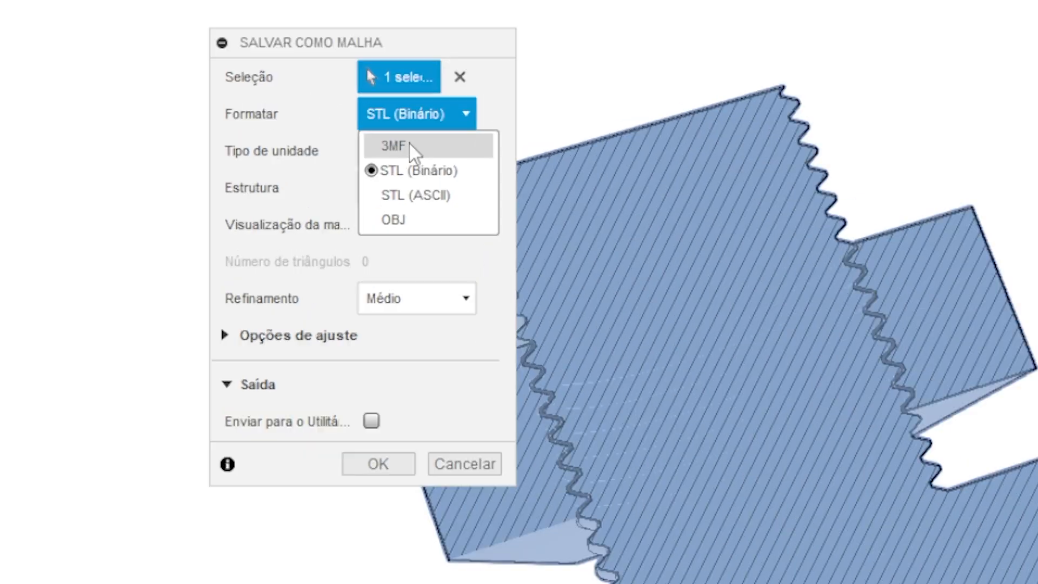
left_click(361, 191)
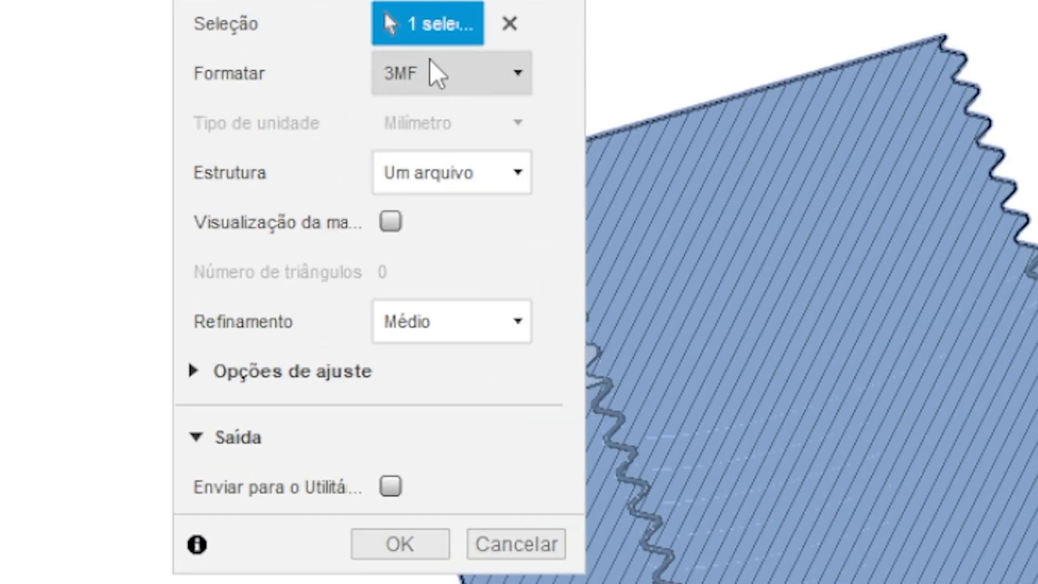
left_click(466, 314)
left_click(448, 365)
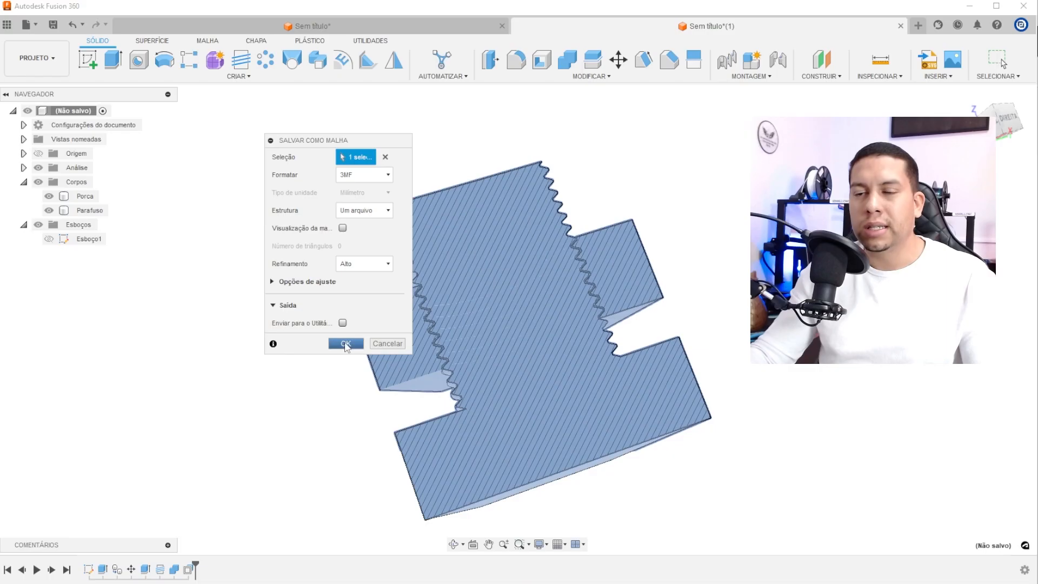
left_click(399, 548)
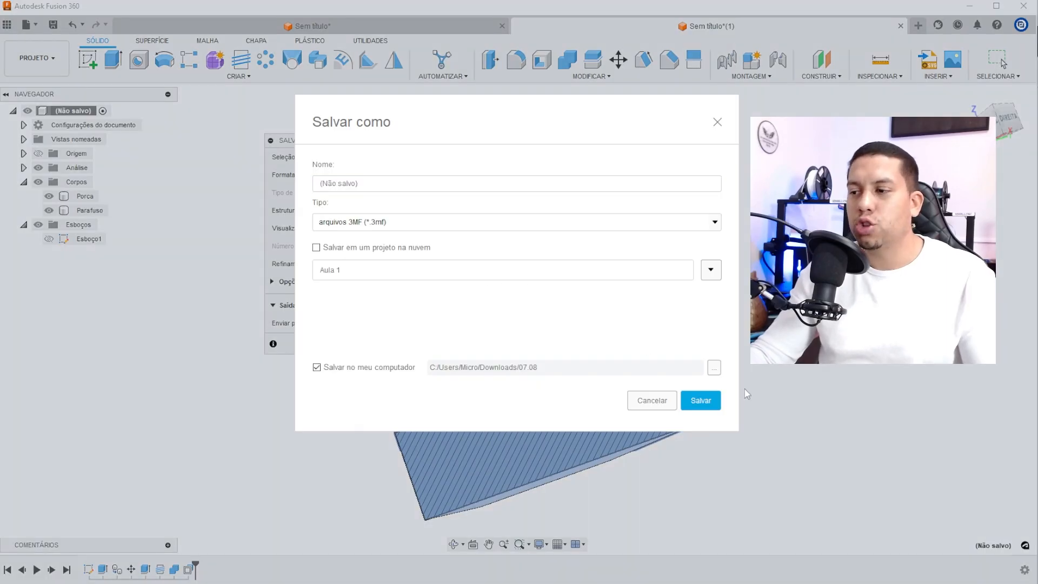
- Save the exported mesh as ROSCA.3mf in the 07.08 folder inside Downloads
left_click(714, 368)
left_click(347, 177)
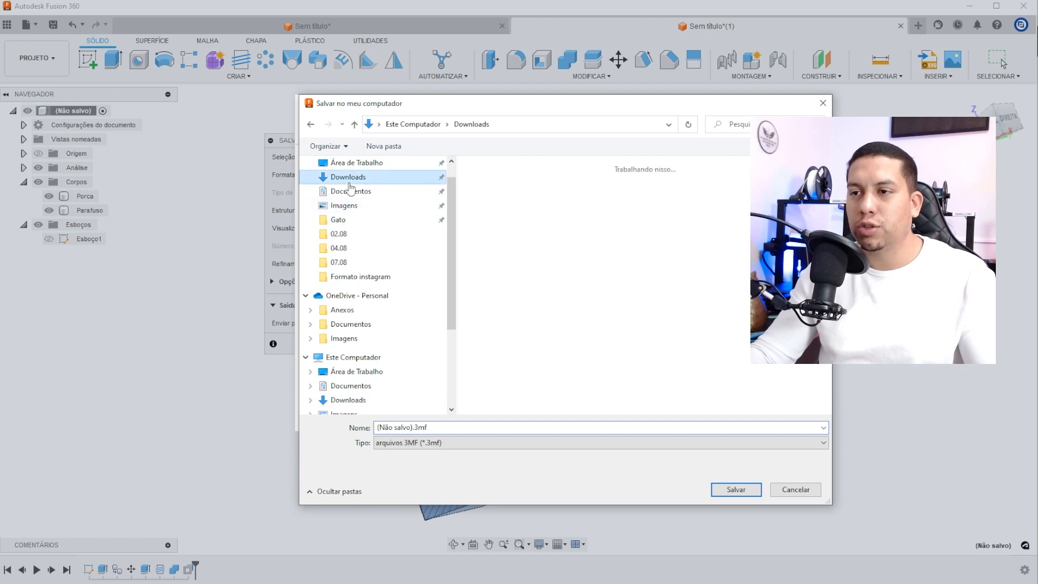
double_click(505, 216)
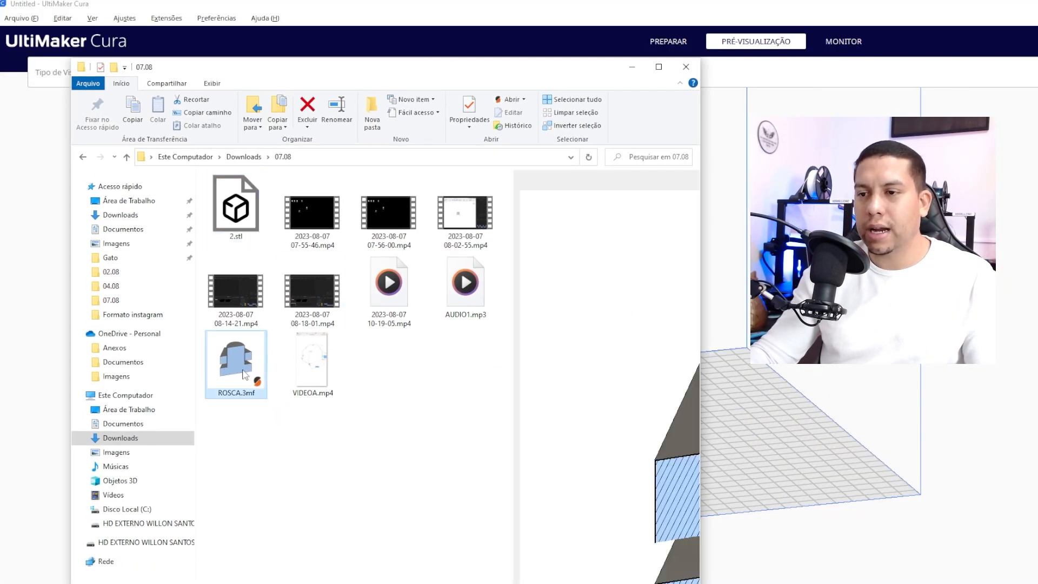
- Open ROSCA.3mf from the 07.08 folder in UltiMaker Cura and switch to the prepare stage
double_click(245, 375)
left_click(669, 42)
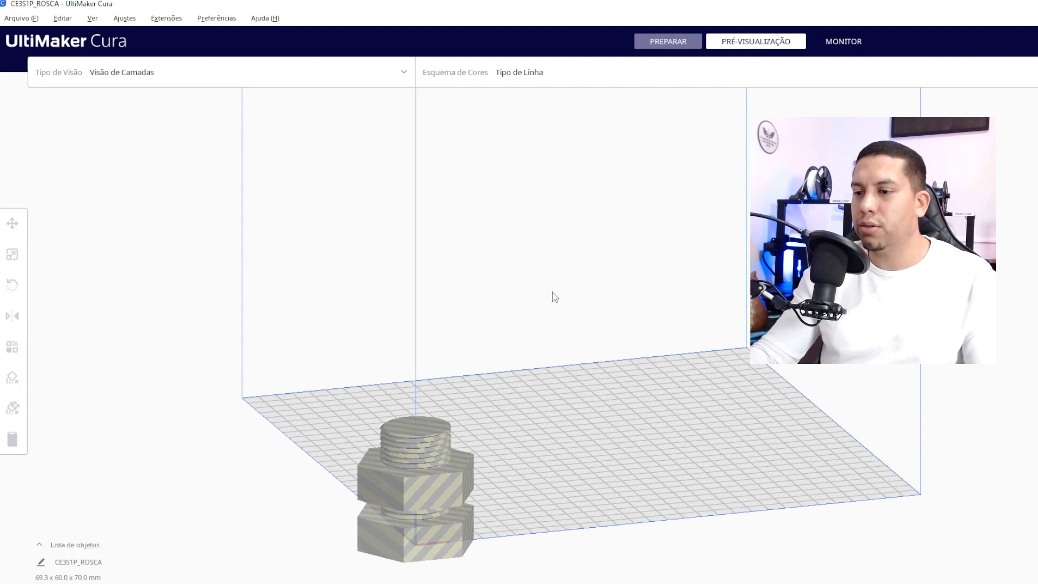
right_click_drag(553, 292, 548, 343)
middle_click_drag(502, 516, 491, 434)
- Separate the nut from the bolt and move both models from the plate corner onto the build plate
left_click(424, 549)
left_click(447, 555)
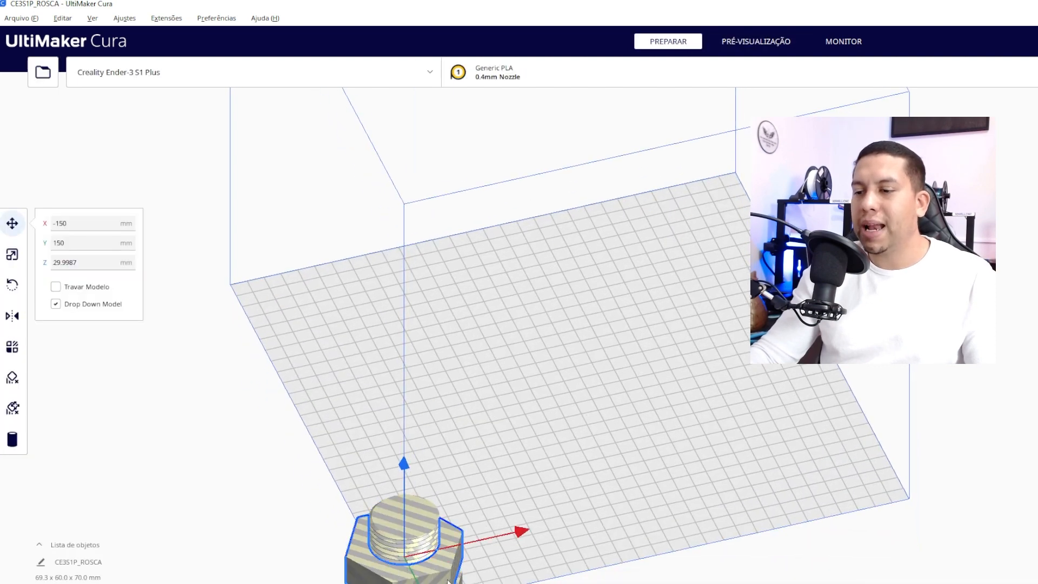
left_click_drag(448, 580, 612, 410)
left_click(405, 560)
left_click(437, 508)
left_click(401, 558)
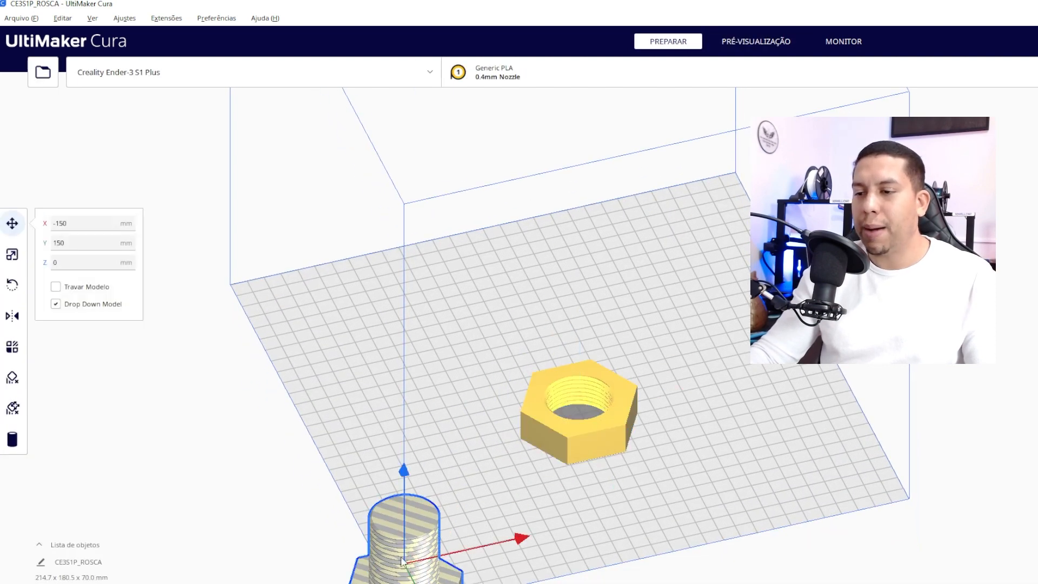
left_click_drag(401, 562, 469, 436)
- Move the nut away from the bolt to about X 22 mm, Y 60 mm on the build plate
left_click(631, 428)
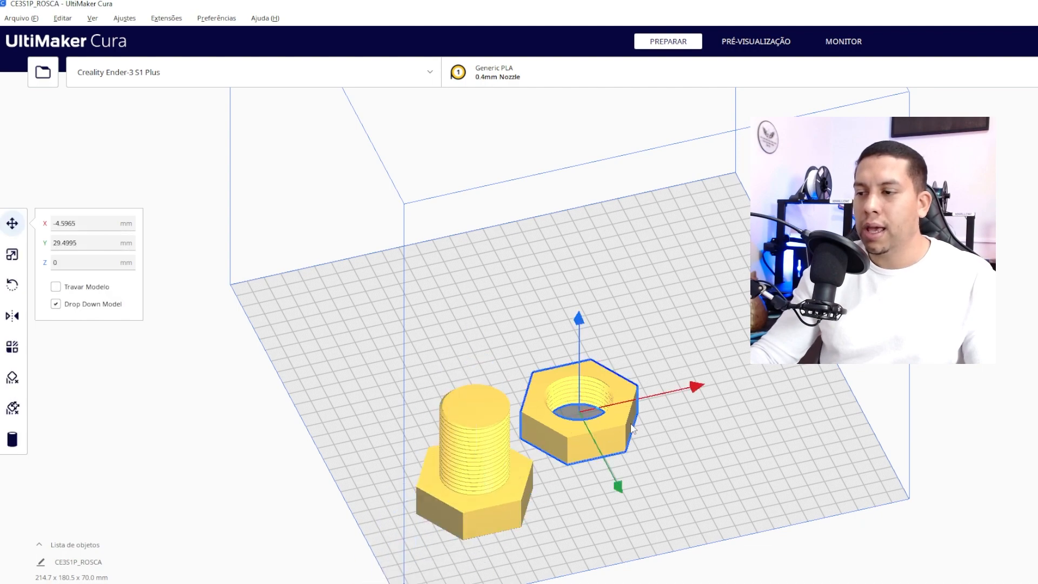
left_click_drag(631, 424, 632, 460)
right_click_drag(551, 450, 533, 420)
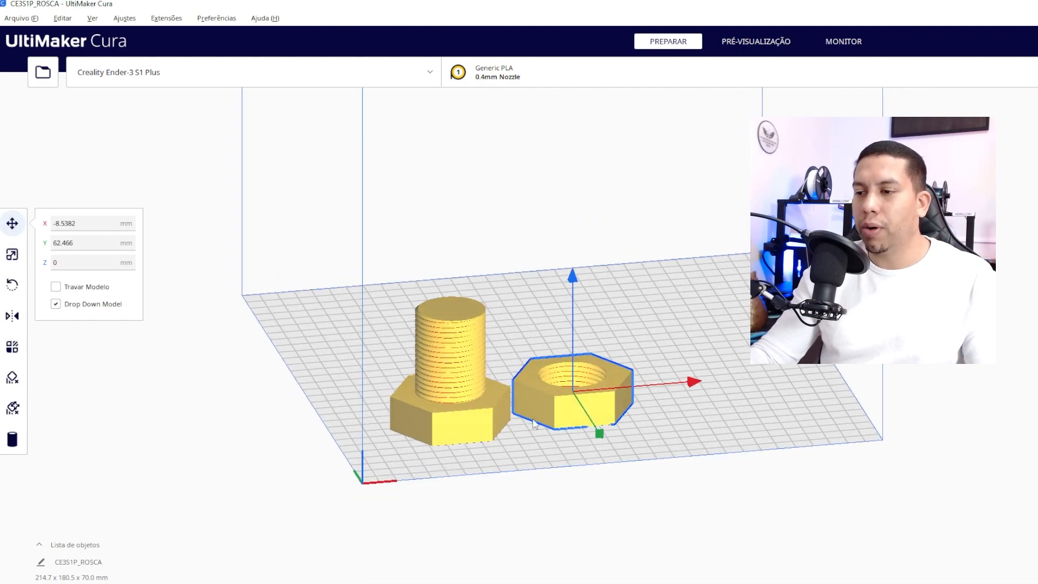
scroll(533, 423, "up", 5)
left_click_drag(495, 394, 583, 385)
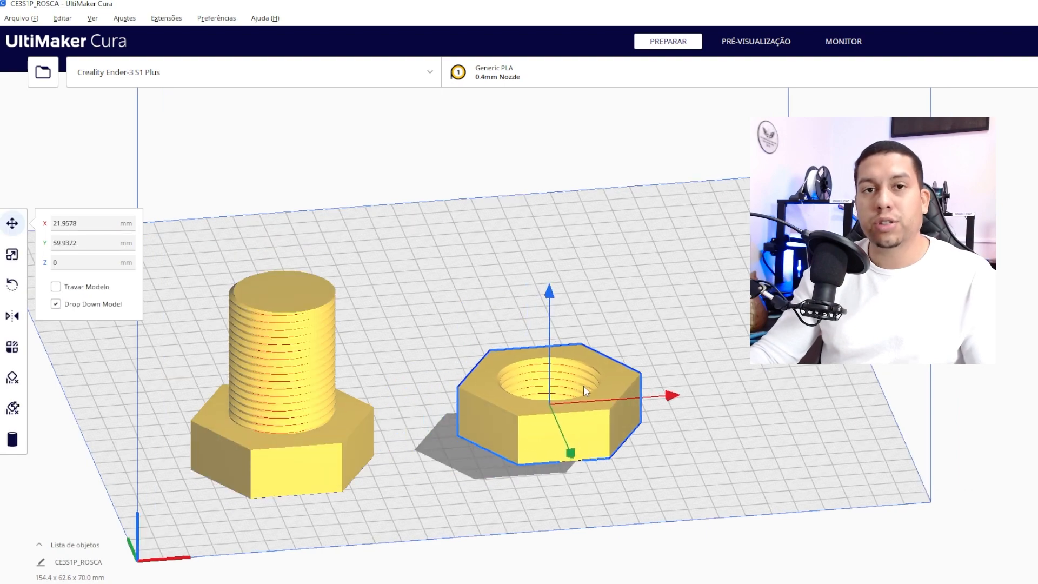
- Move the bolt closer to the nut on the build plate and clear the selection
scroll(611, 371, "up", 3)
right_click_drag(612, 371, 740, 356)
middle_click_drag(716, 377, 736, 348)
left_click(271, 456)
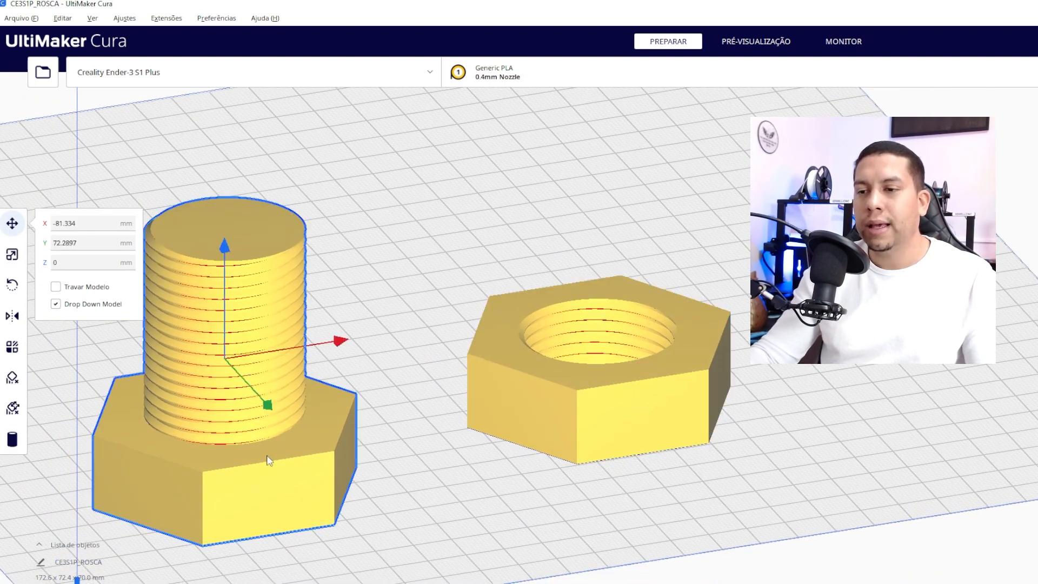
left_click_drag(271, 457, 320, 470)
left_click(563, 527)
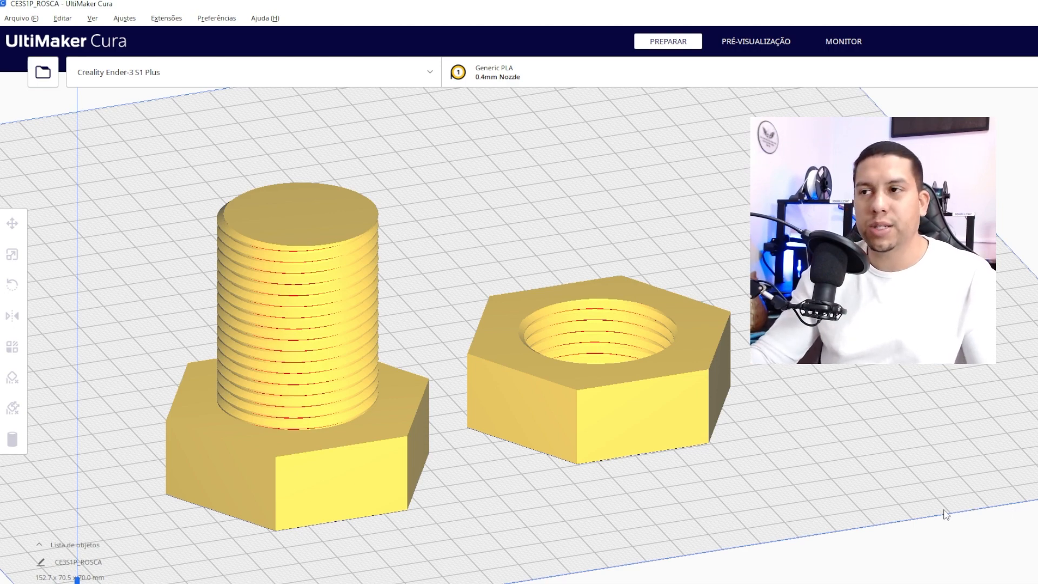
- Open the sliced layer preview and examine the walls, infill and thread layers of the bolt and nut
left_click(756, 41)
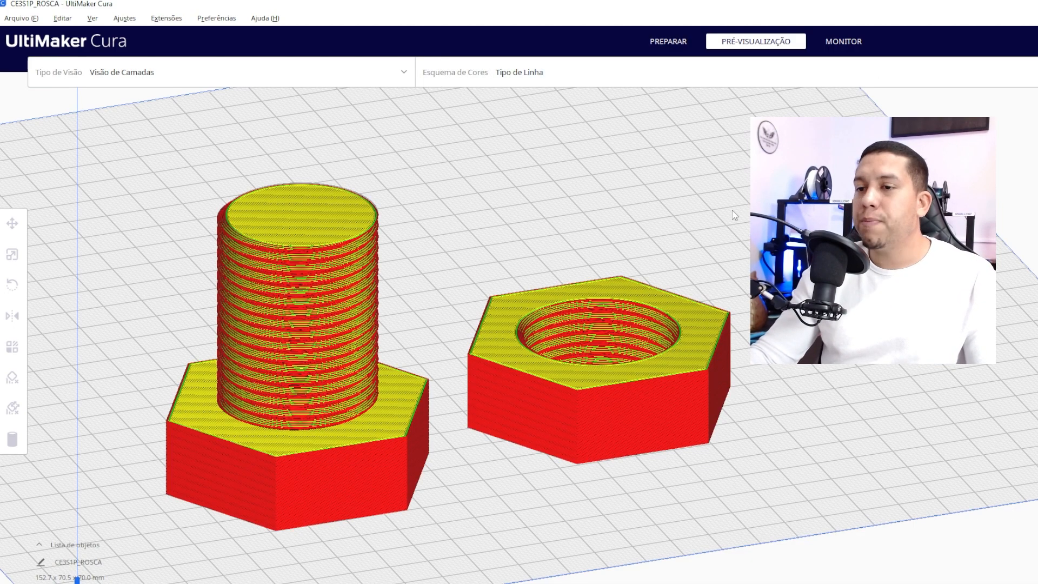
right_click_drag(732, 210, 686, 311)
middle_click_drag(624, 275, 633, 237)
middle_click_drag(686, 256, 653, 214)
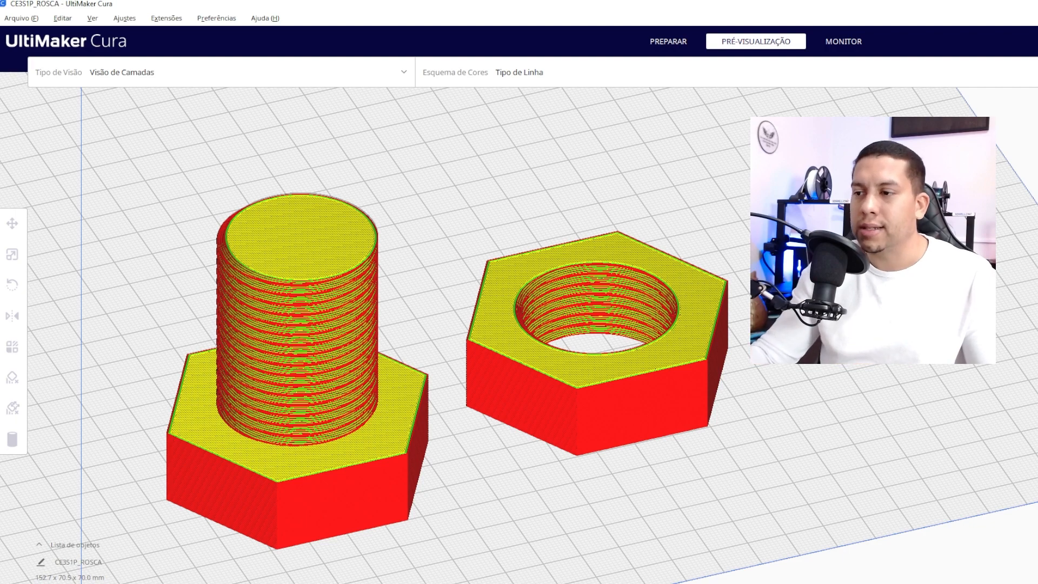
scroll(725, 234, "up", 5)
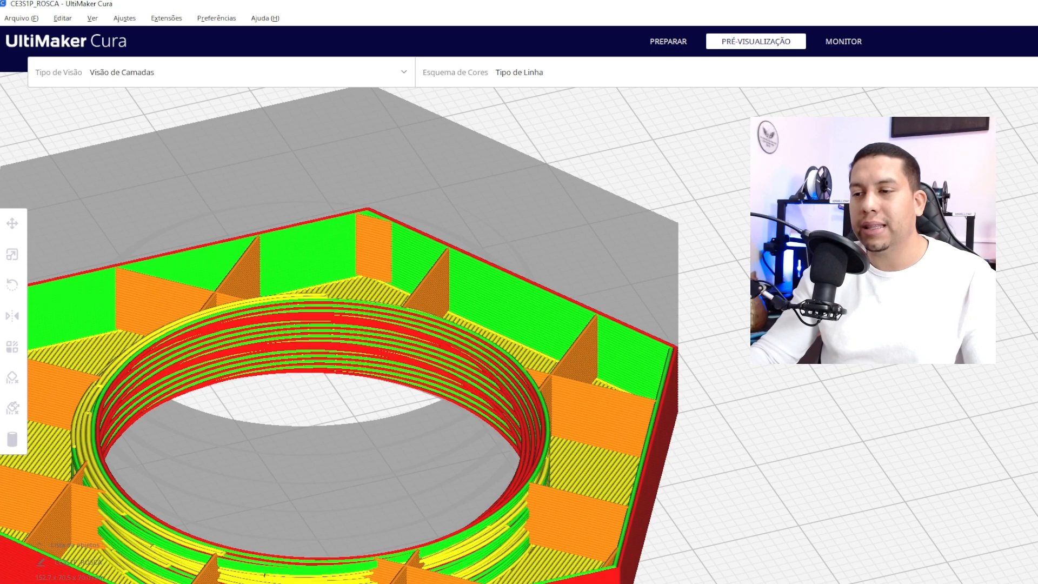
middle_click_drag(162, 460, 939, 243)
right_click_drag(519, 324, 506, 259)
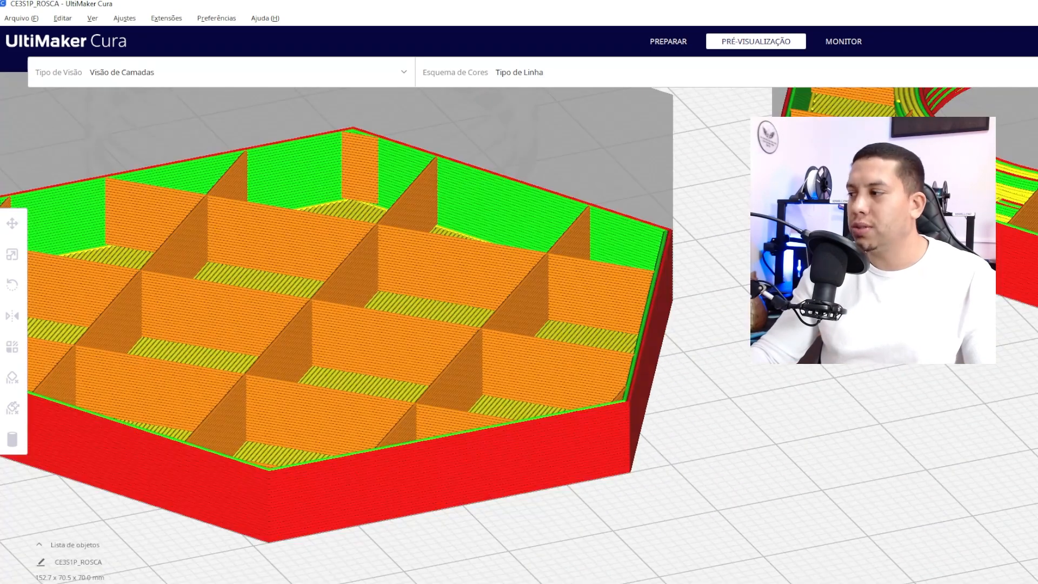
middle_click_drag(362, 217, 412, 412)
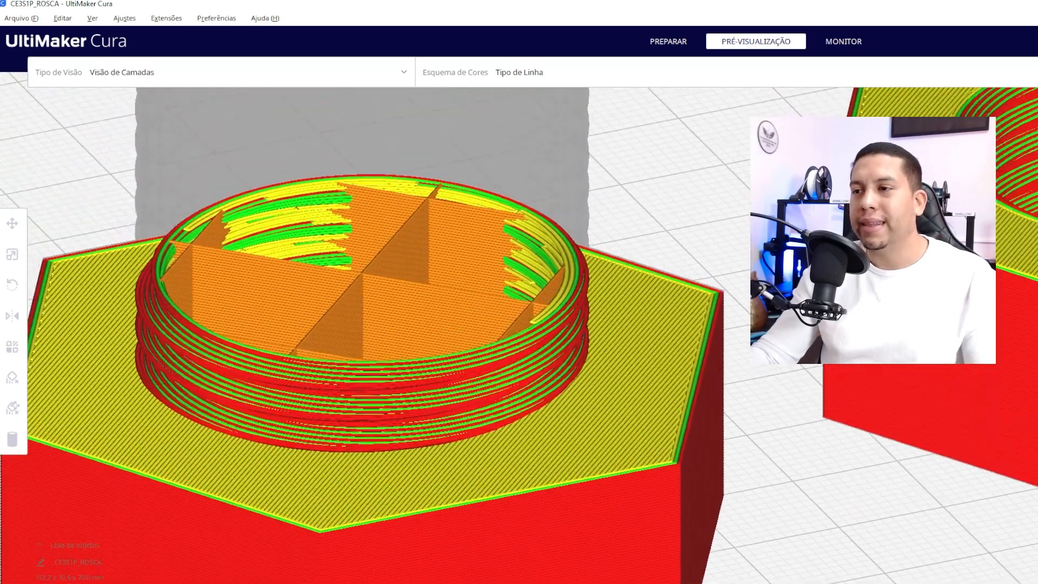
- Examine the bolt's thread profile from the side while advancing the layer preview up through another thread turn
right_click_drag(866, 325, 832, 238)
middle_click_drag(833, 238, 844, 417)
right_click_drag(844, 417, 837, 440)
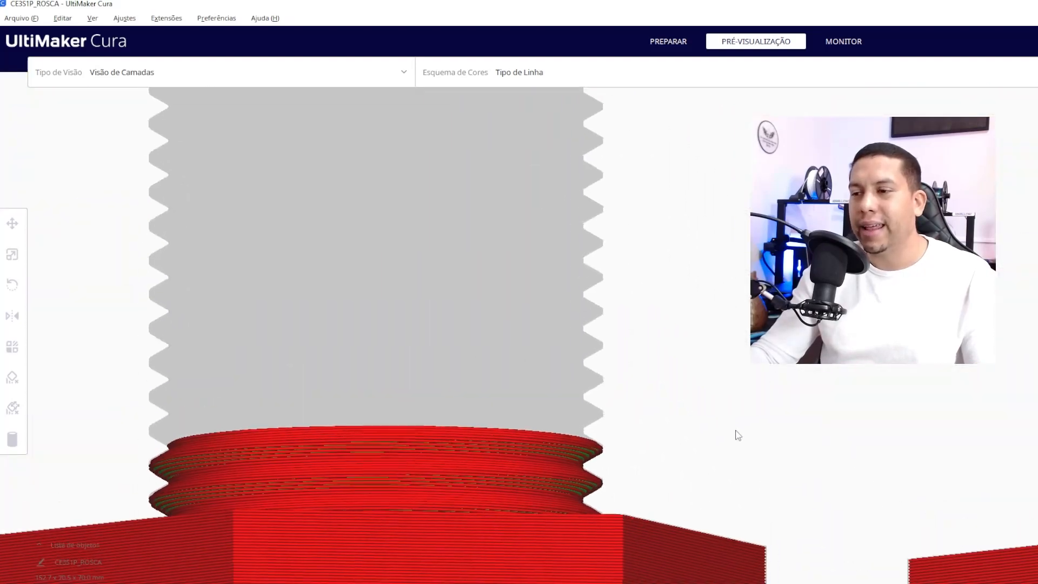
scroll(668, 413, "up", 8)
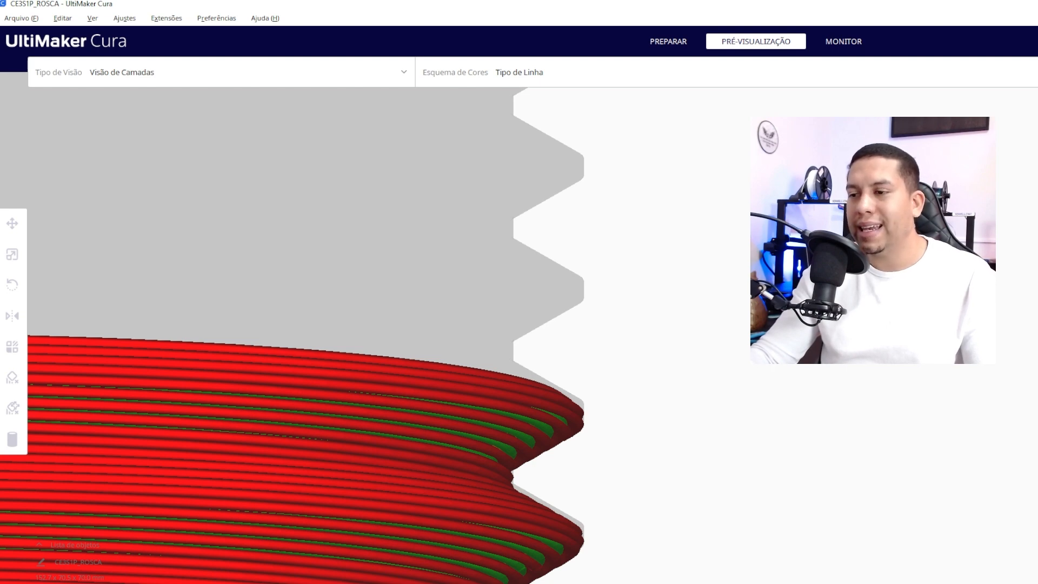
key("Up")
key("Up")
key("Up")
key("Up")
key("Up")
key("Up")
key("Up")
key("Up")
key("Up")
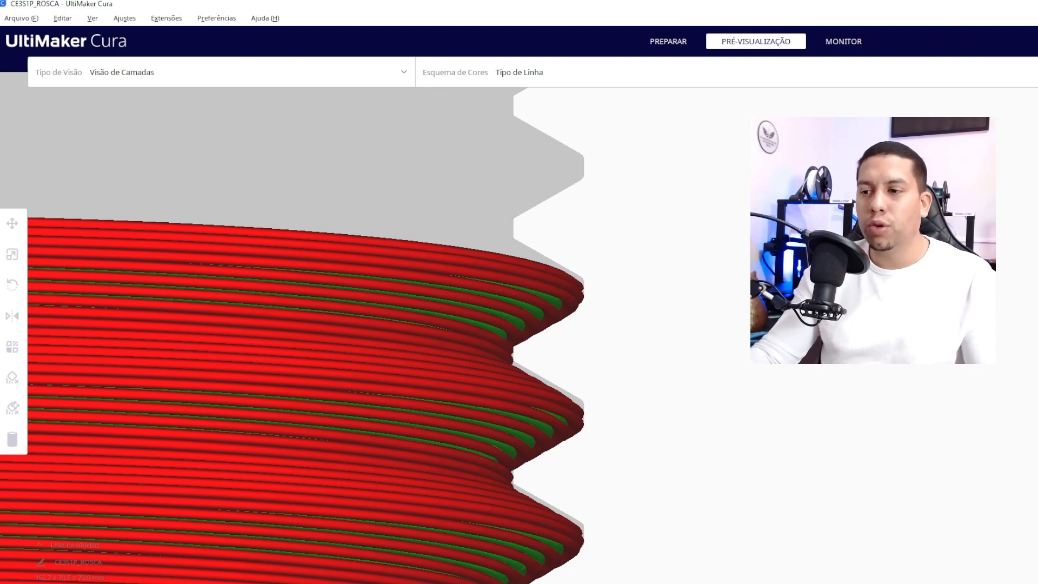
- Examine the lowest thread turns where they meet the hex head, and view the whole bolt beside the nut
middle_click_drag(549, 397, 540, 391)
right_click_drag(474, 286, 453, 267)
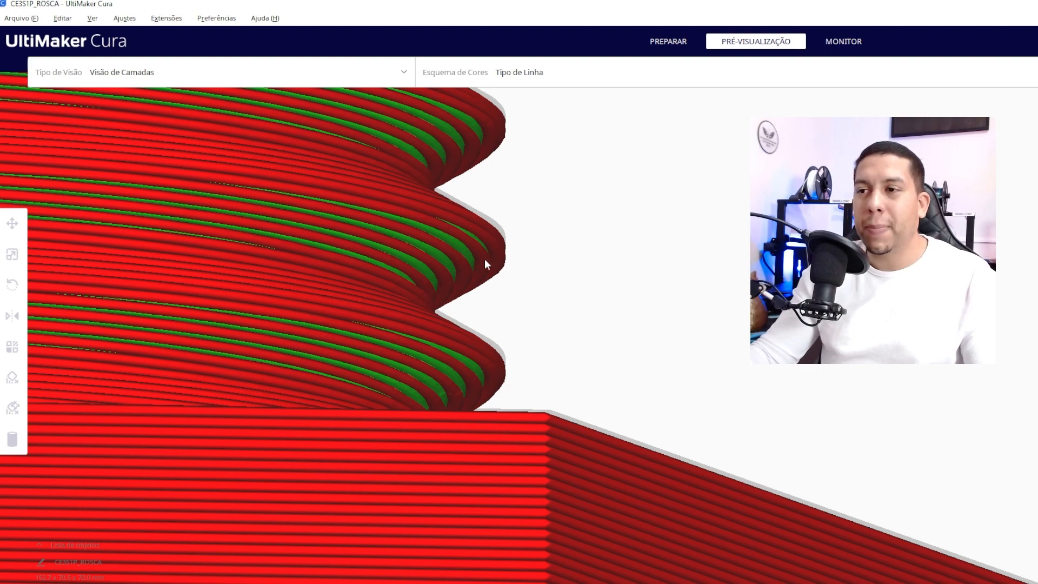
scroll(485, 264, "down", 6)
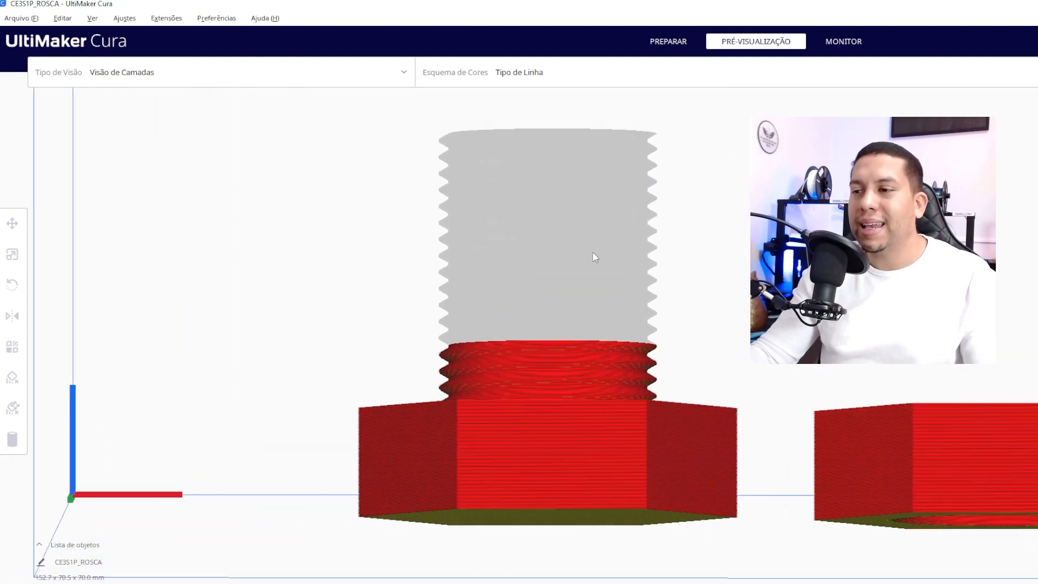
right_click_drag(593, 252, 503, 248)
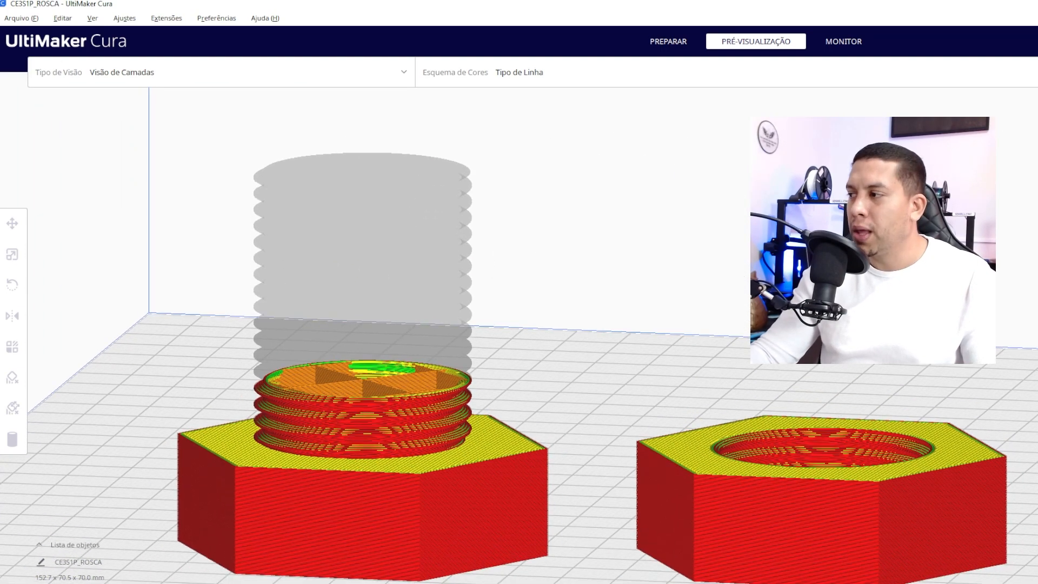
- Bring the print settings over the models and locate the adaptive layers options (Usar Camadas Adaptativas) among the Experimental settings
mouse_move(658, 111)
left_mouse_down()
mouse_move(475, 105)
mouse_move(312, 122)
left_mouse_up()
left_click(440, 261)
scroll(441, 398, "down", 3)
scroll(380, 301, "down", 5)
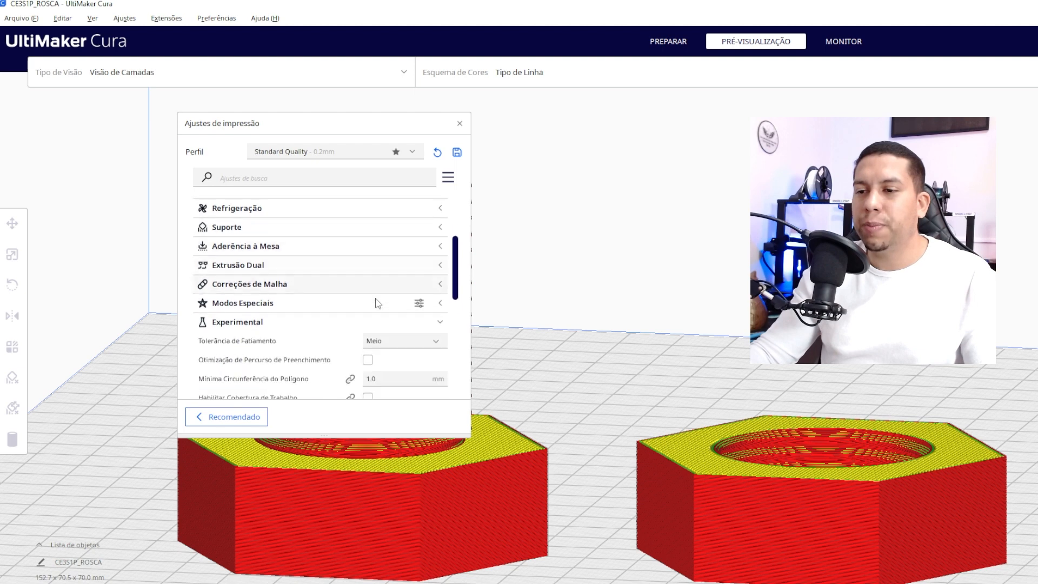
mouse_move(378, 303)
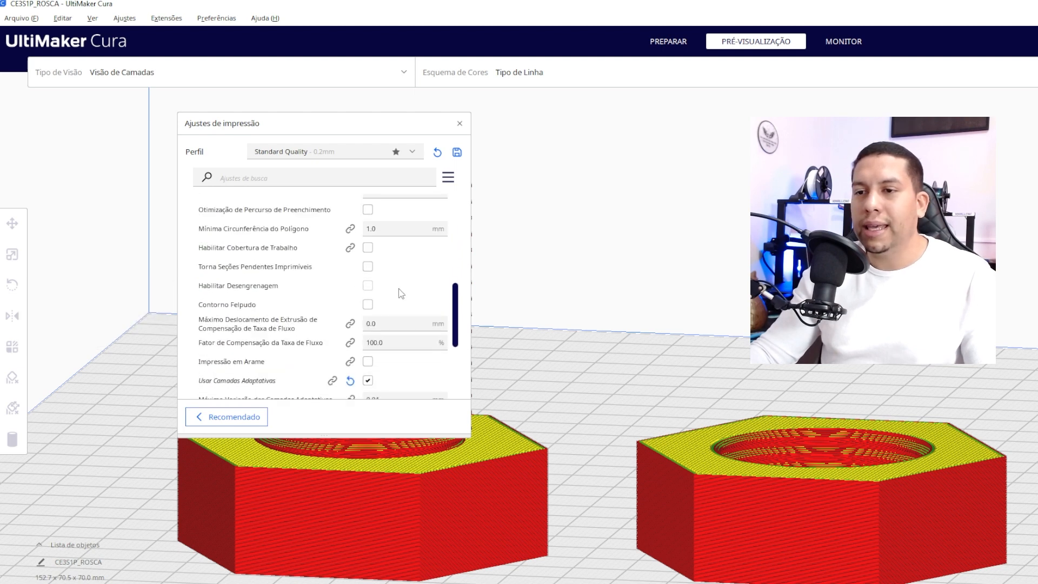
scroll(399, 292, "down", 4)
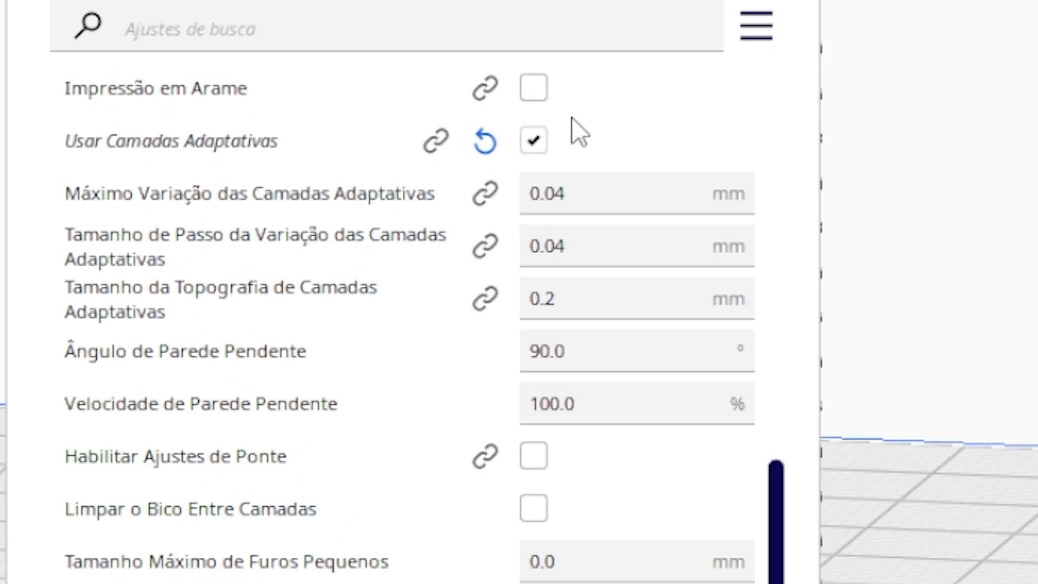
- Disable Usar Camadas Adaptativas and enable it again
left_click(526, 145)
scroll(604, 200, "up", 3)
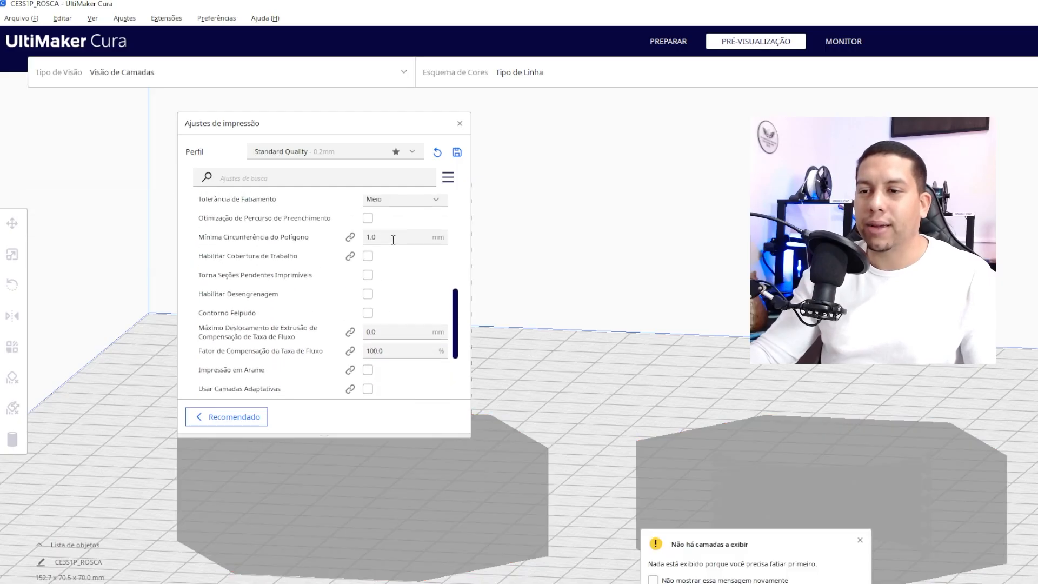
scroll(373, 352, "down", 1)
left_click(368, 354)
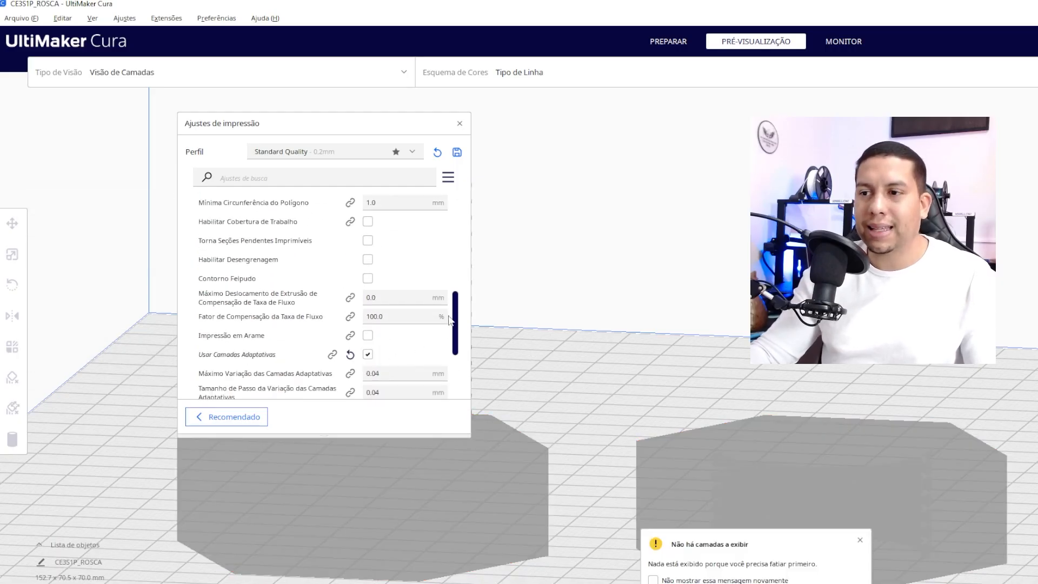
- Collapse the Experimental category and close the print settings
scroll(449, 319, "up", 3)
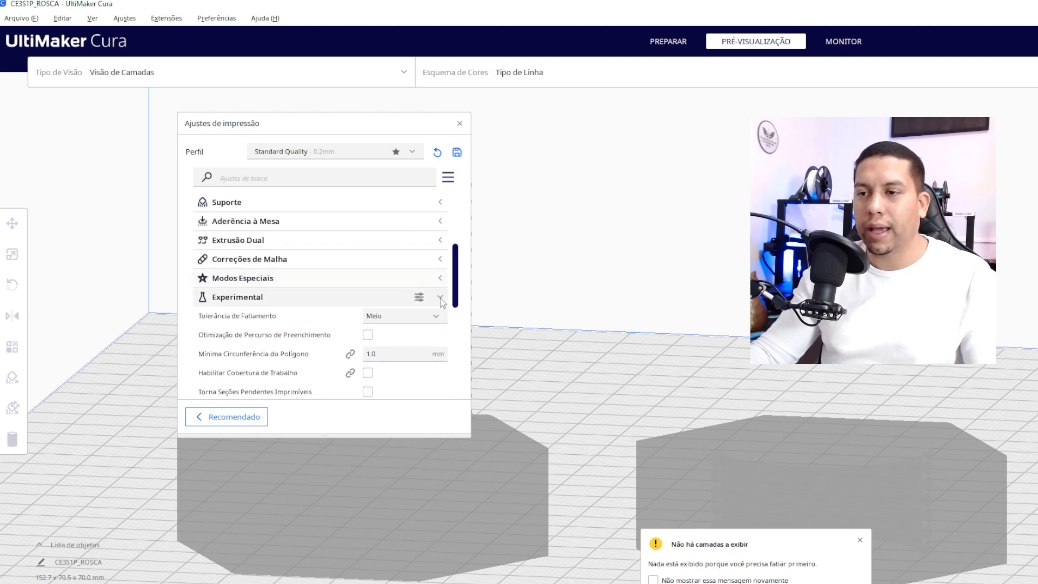
left_click(441, 298)
left_click(460, 123)
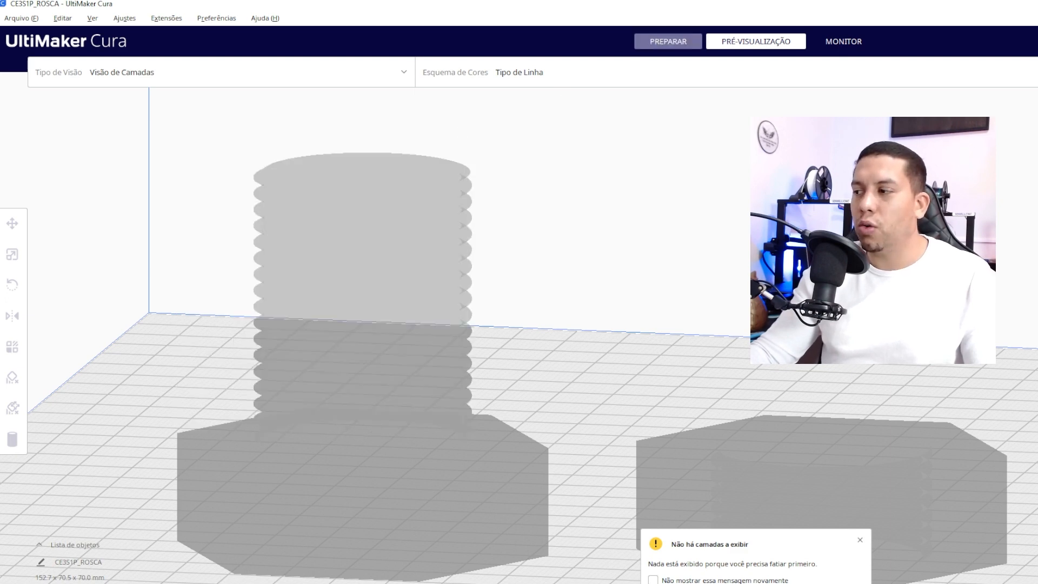
- Check the solid bolt and nut in the prepare stage and return to the layer preview
left_click(668, 41)
middle_click_drag(547, 366, 587, 363)
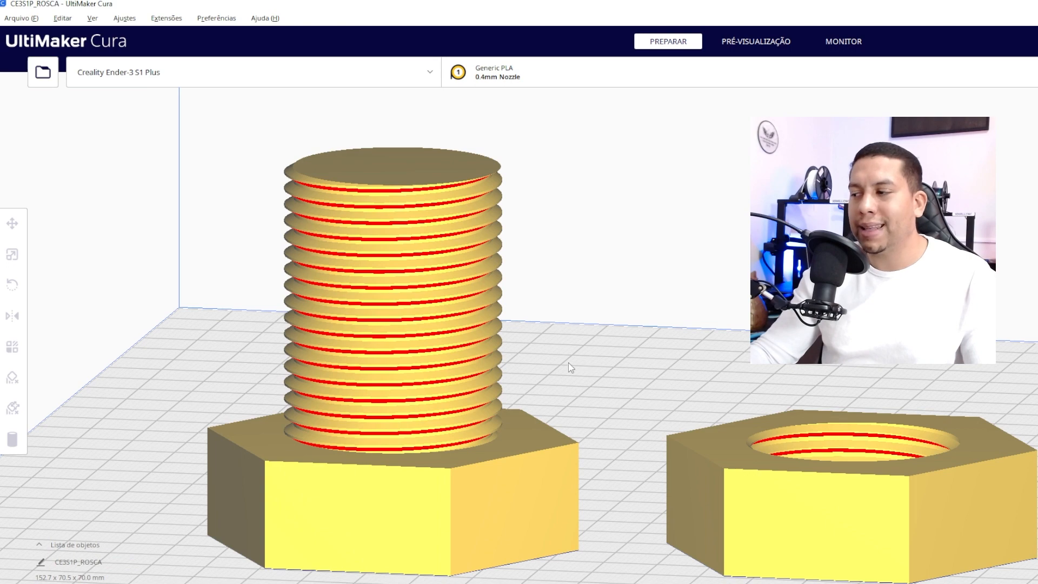
left_click(757, 43)
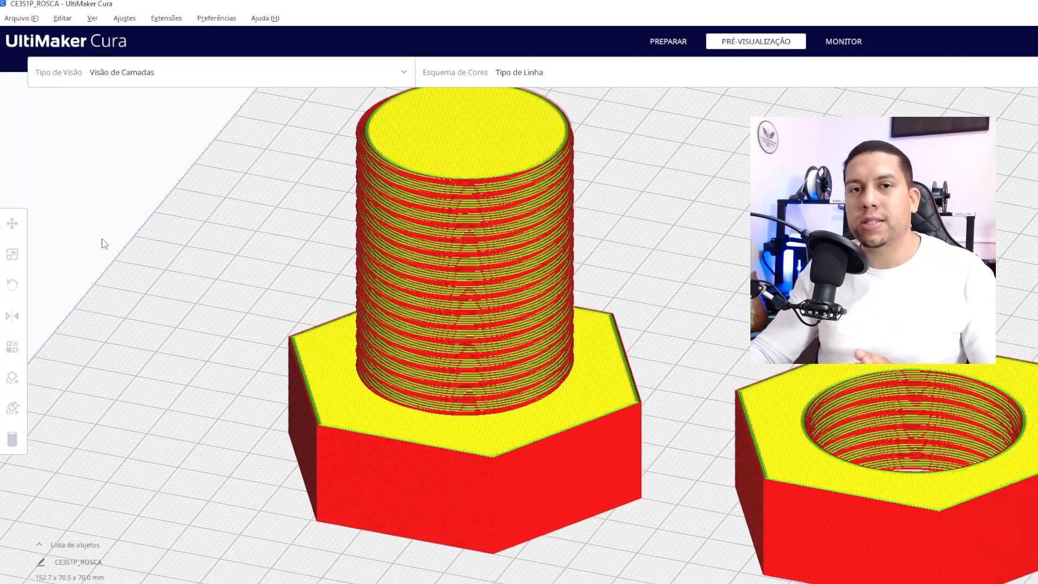